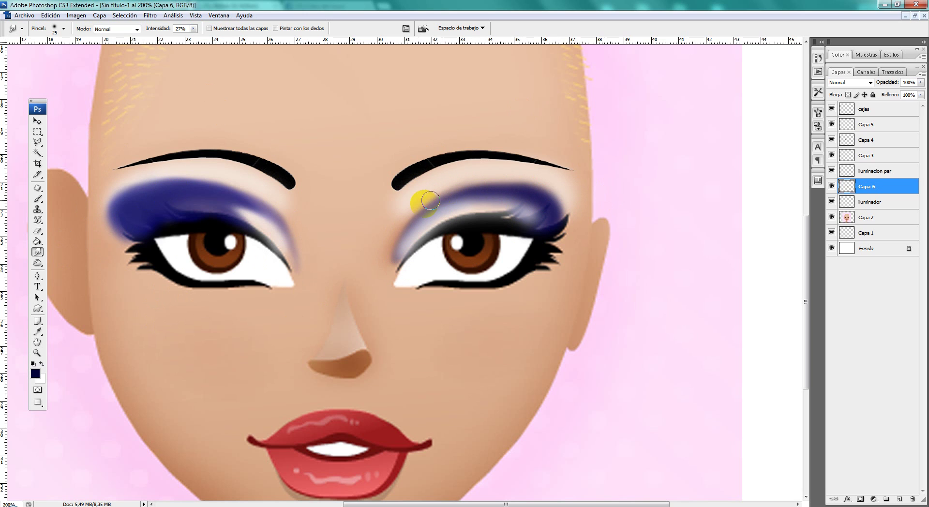
Brush dark blue 02023b shadow over the outer corner of the right-hand eyelid on layer Capa 6
{"action": "left_click", "coordinate": [24, 366]}
{"action": "left_click", "coordinate": [35, 373]}
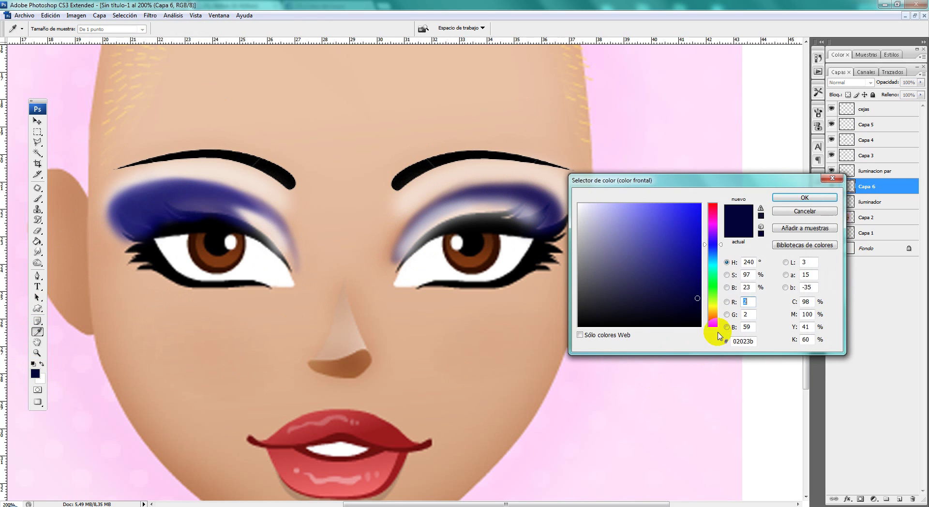
{"action": "left_click", "coordinate": [794, 199]}
{"action": "left_click_drag", "start_coordinate": [612, 190], "coordinate": [556, 213]}
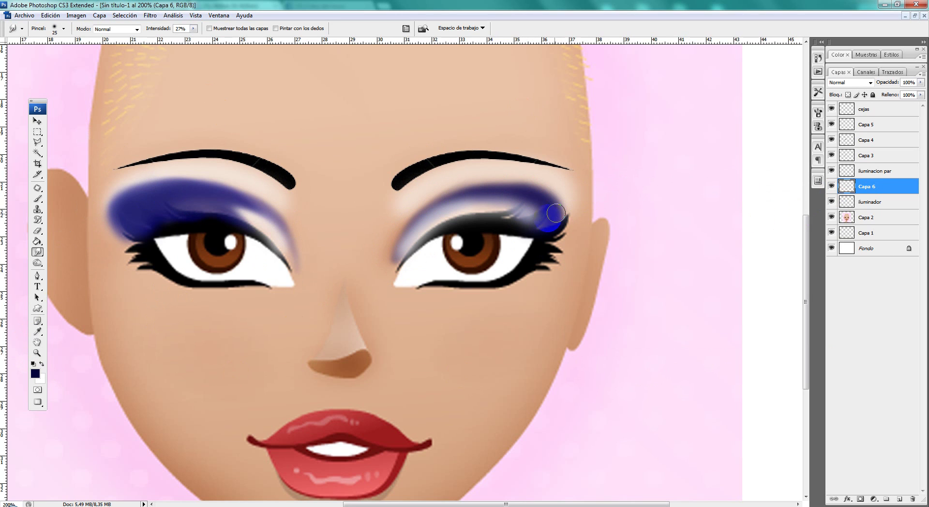
{"action": "left_click", "coordinate": [37, 198]}
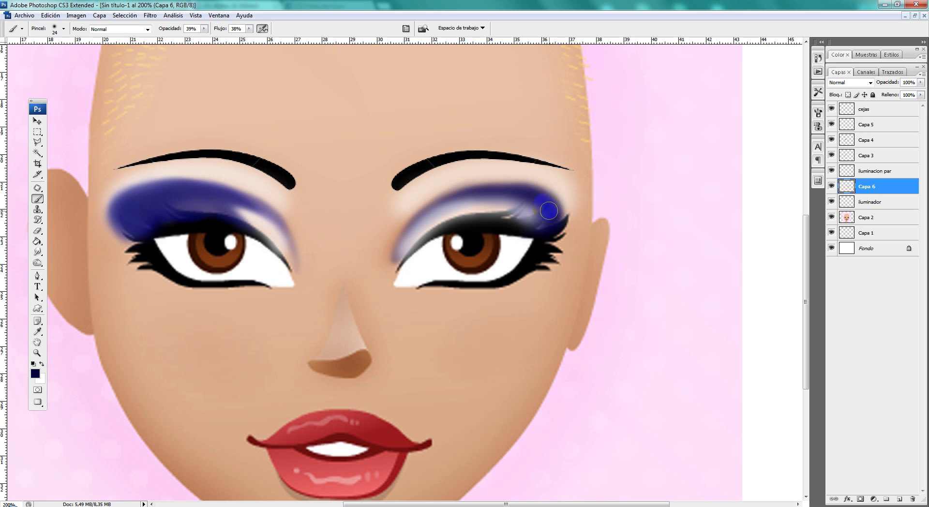
{"action": "mouse_move", "coordinate": [556, 210]}
{"action": "left_mouse_down"}
{"action": "mouse_move", "coordinate": [543, 215]}
{"action": "mouse_move", "coordinate": [543, 200]}
{"action": "mouse_move", "coordinate": [542, 220]}
{"action": "mouse_move", "coordinate": [535, 201]}
{"action": "mouse_move", "coordinate": [556, 196]}
{"action": "mouse_move", "coordinate": [500, 234]}
{"action": "left_mouse_up"}
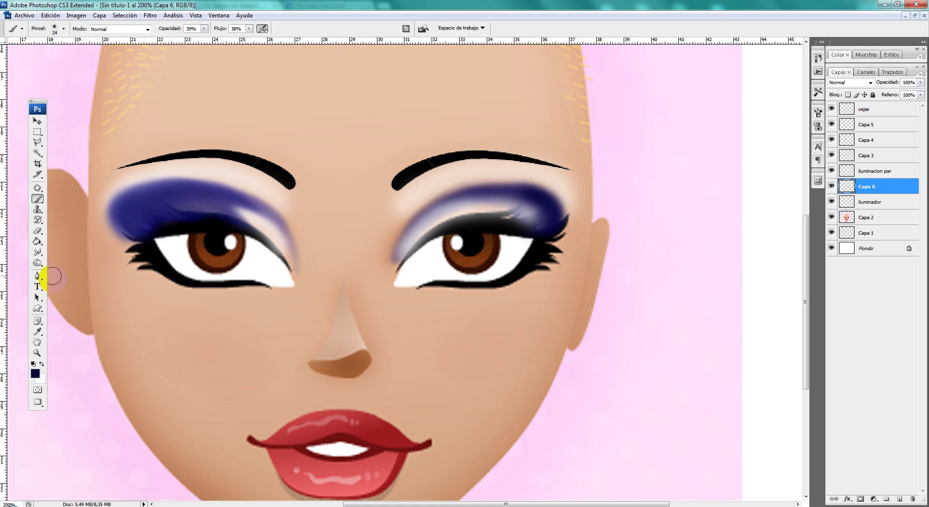
Smudge the blue eyeshadow along the right-hand eyelid's crease, toward the inner corner, to blend it
{"action": "left_click", "coordinate": [37, 252]}
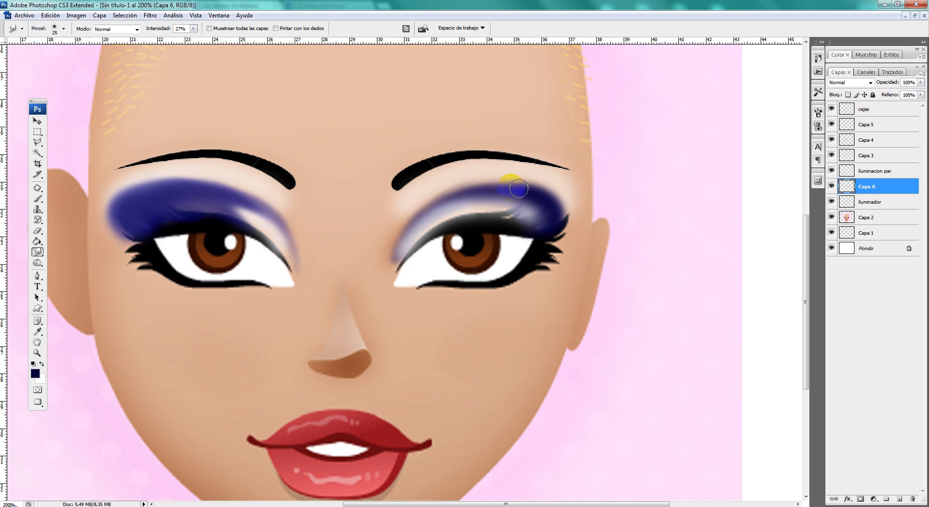
{"action": "left_click_drag", "start_coordinate": [523, 188], "coordinate": [438, 198]}
{"action": "mouse_move", "coordinate": [533, 193]}
{"action": "left_mouse_down"}
{"action": "mouse_move", "coordinate": [421, 193]}
{"action": "mouse_move", "coordinate": [518, 191]}
{"action": "mouse_move", "coordinate": [473, 174]}
{"action": "mouse_move", "coordinate": [511, 181]}
{"action": "mouse_move", "coordinate": [460, 174]}
{"action": "mouse_move", "coordinate": [400, 203]}
{"action": "left_mouse_up"}
{"action": "left_click_drag", "start_coordinate": [435, 238], "coordinate": [416, 229]}
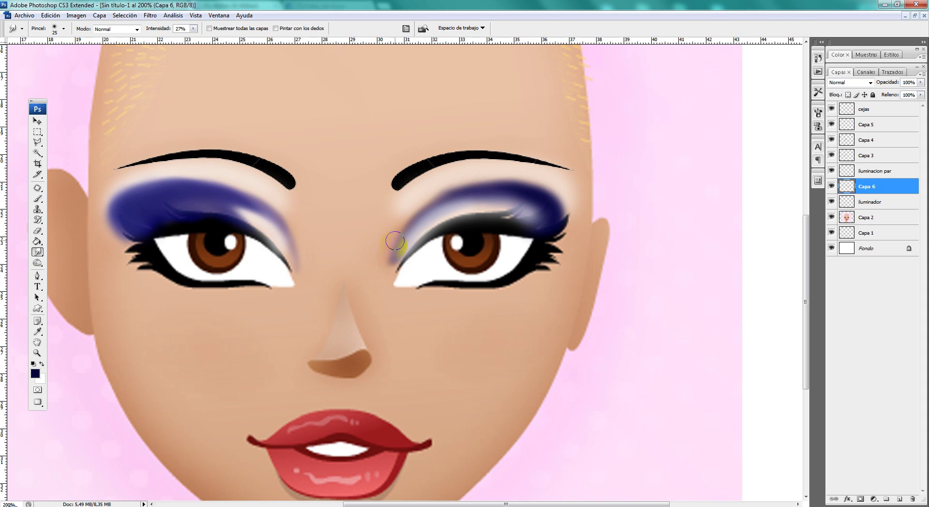
{"action": "left_click_drag", "start_coordinate": [388, 294], "coordinate": [400, 263]}
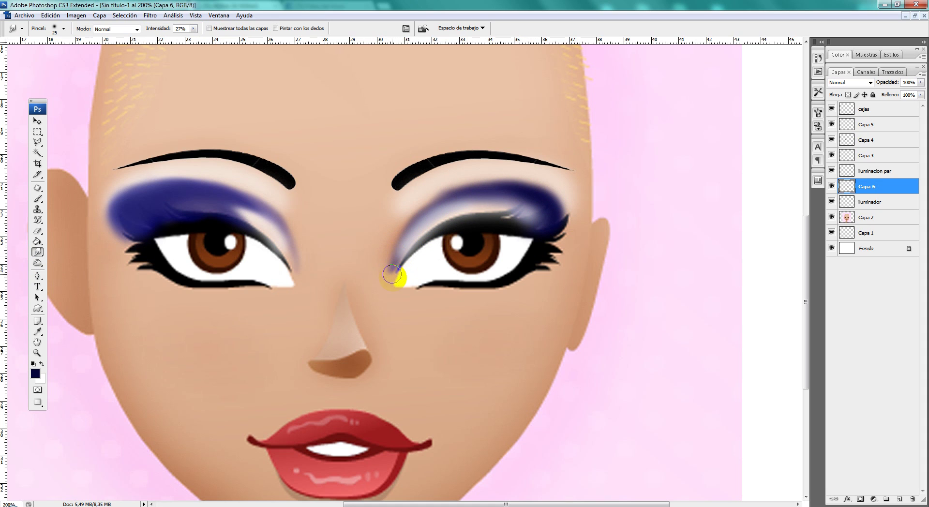
{"action": "mouse_move", "coordinate": [496, 193]}
{"action": "left_mouse_down"}
{"action": "mouse_move", "coordinate": [425, 191]}
{"action": "mouse_move", "coordinate": [441, 197]}
{"action": "mouse_move", "coordinate": [415, 216]}
{"action": "left_mouse_up"}
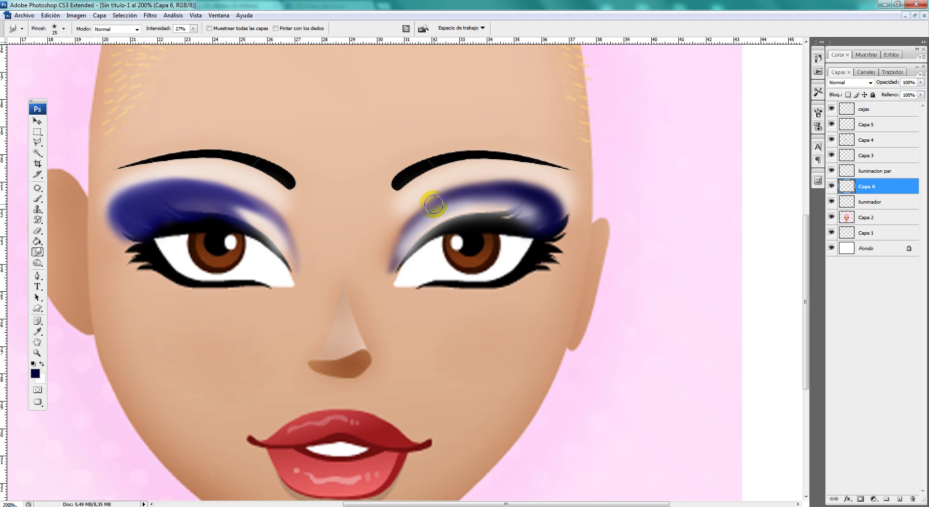
{"action": "left_click_drag", "start_coordinate": [533, 228], "coordinate": [531, 204]}
{"action": "left_click_drag", "start_coordinate": [464, 191], "coordinate": [423, 209]}
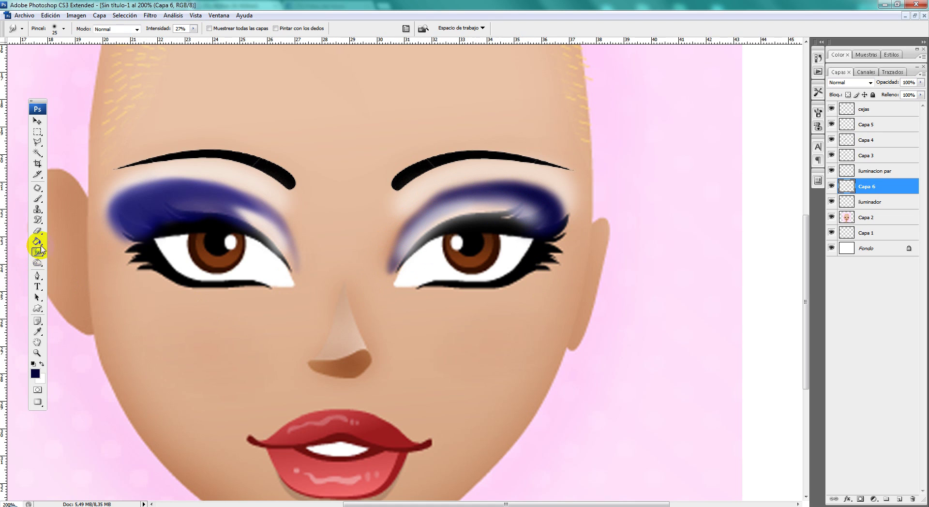
Set the Eraser's opacity to 100% and erase the excess blue shadow at the right-hand eye's inner corner
{"action": "left_click", "coordinate": [37, 231]}
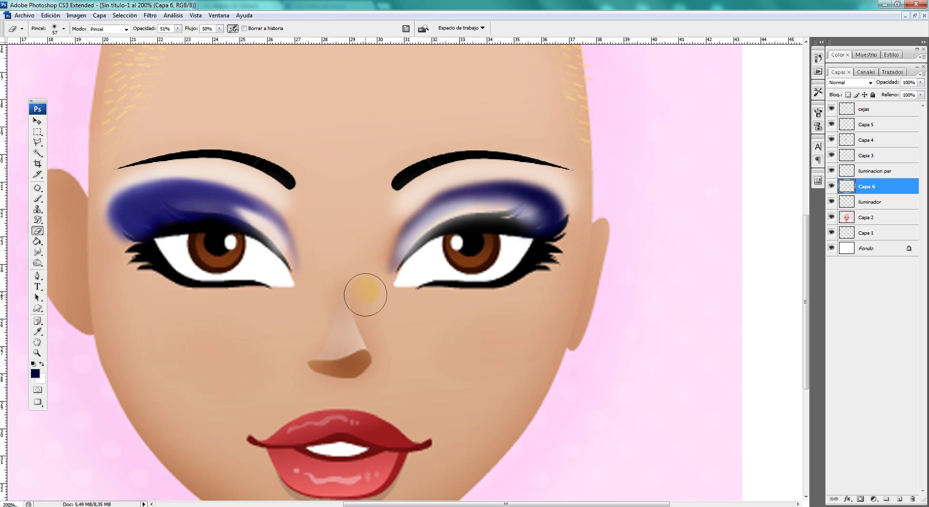
{"action": "left_click", "coordinate": [178, 29]}
{"action": "left_click_drag", "start_coordinate": [177, 41], "coordinate": [242, 38]}
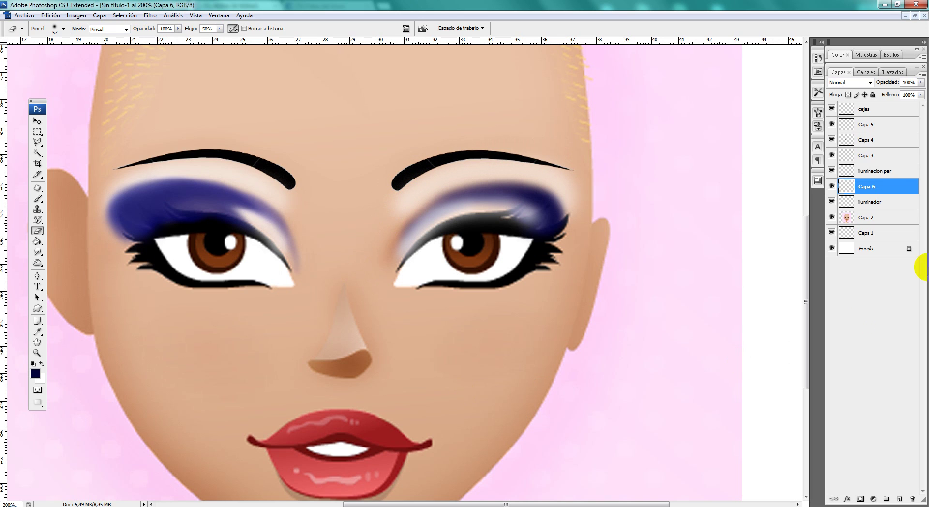
Paint a white highlight around the right-hand eye's inner corner on the iluminador layer with a soft 44 px brush
{"action": "left_click", "coordinate": [831, 170]}
{"action": "left_click", "coordinate": [831, 172]}
{"action": "left_click", "coordinate": [844, 202]}
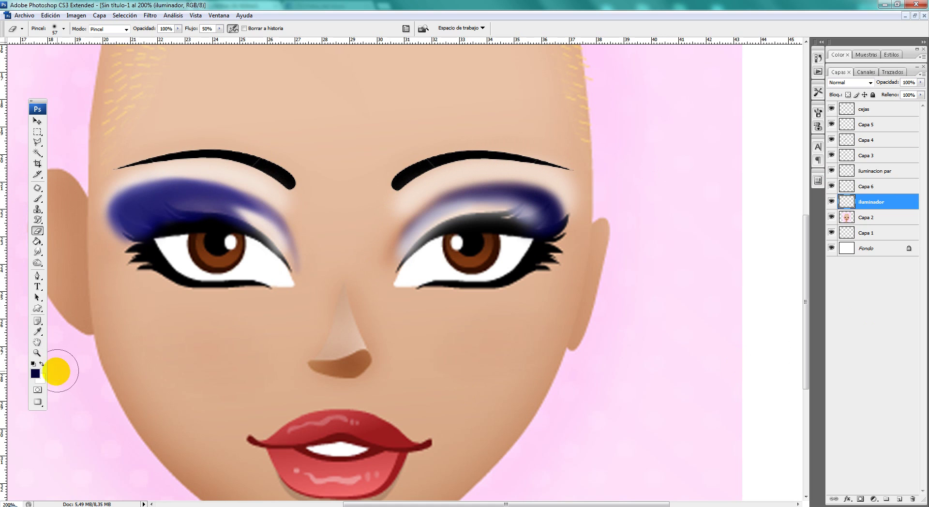
{"action": "left_click", "coordinate": [41, 363]}
{"action": "right_click", "coordinate": [432, 201]}
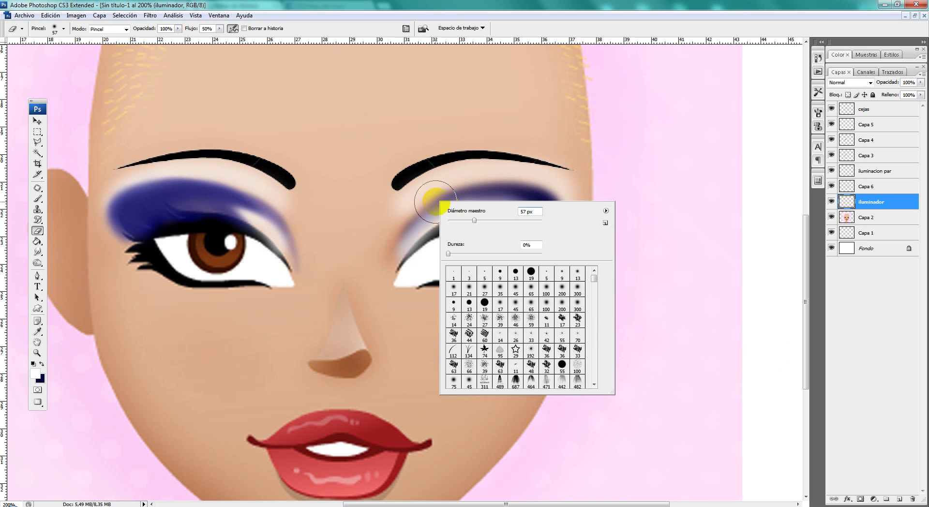
{"action": "left_click_drag", "start_coordinate": [473, 223], "coordinate": [472, 221]}
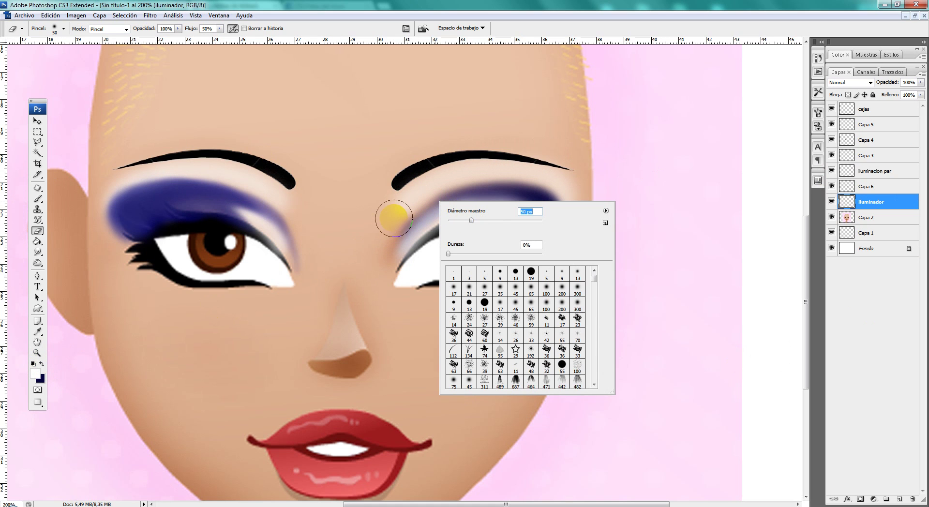
{"action": "left_click", "coordinate": [400, 217]}
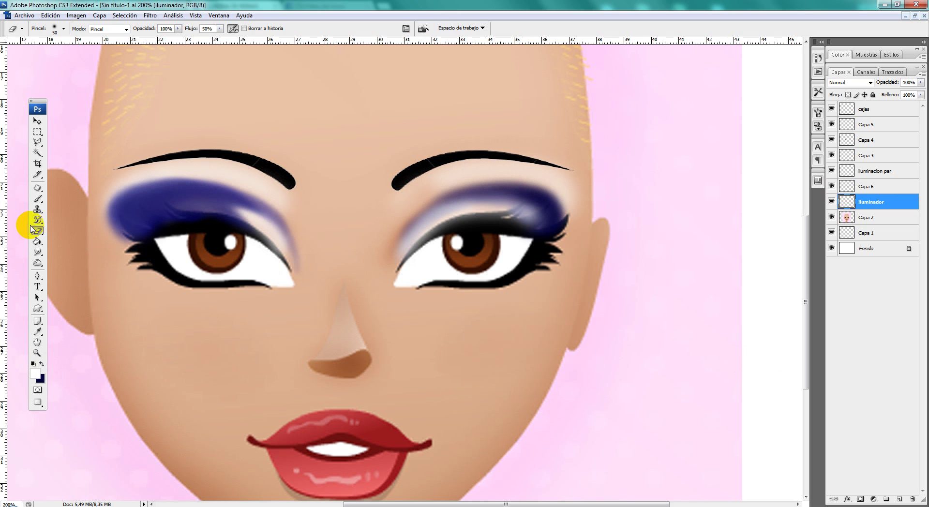
{"action": "left_click", "coordinate": [37, 198]}
{"action": "right_click", "coordinate": [442, 215]}
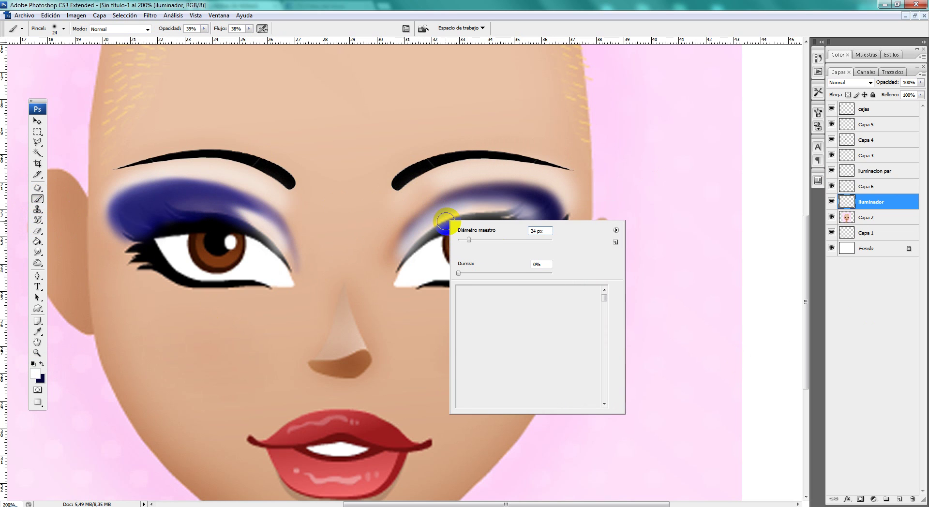
{"action": "left_click", "coordinate": [541, 309]}
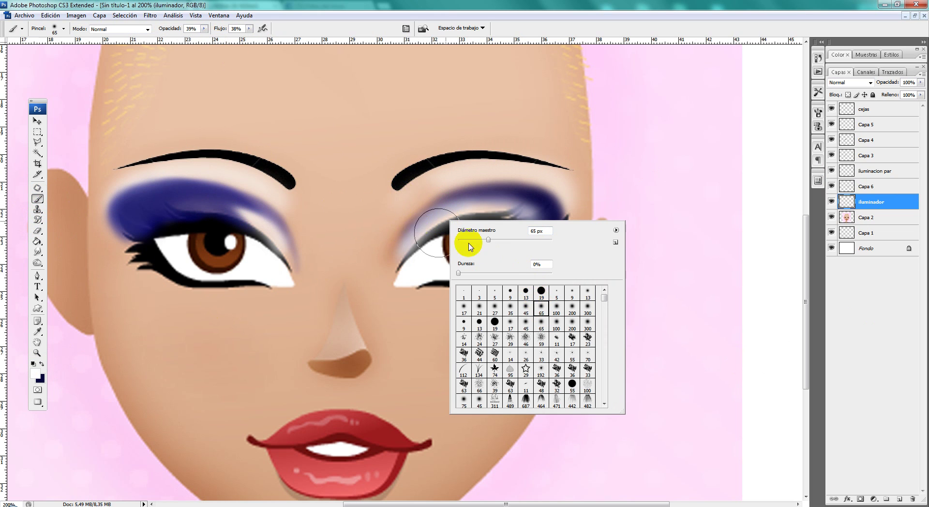
{"action": "left_click_drag", "start_coordinate": [479, 243], "coordinate": [478, 243]}
{"action": "mouse_move", "coordinate": [398, 218]}
{"action": "left_mouse_down"}
{"action": "mouse_move", "coordinate": [425, 187]}
{"action": "mouse_move", "coordinate": [411, 205]}
{"action": "mouse_move", "coordinate": [498, 170]}
{"action": "mouse_move", "coordinate": [552, 182]}
{"action": "mouse_move", "coordinate": [563, 207]}
{"action": "mouse_move", "coordinate": [498, 172]}
{"action": "mouse_move", "coordinate": [400, 210]}
{"action": "mouse_move", "coordinate": [410, 266]}
{"action": "left_mouse_up"}
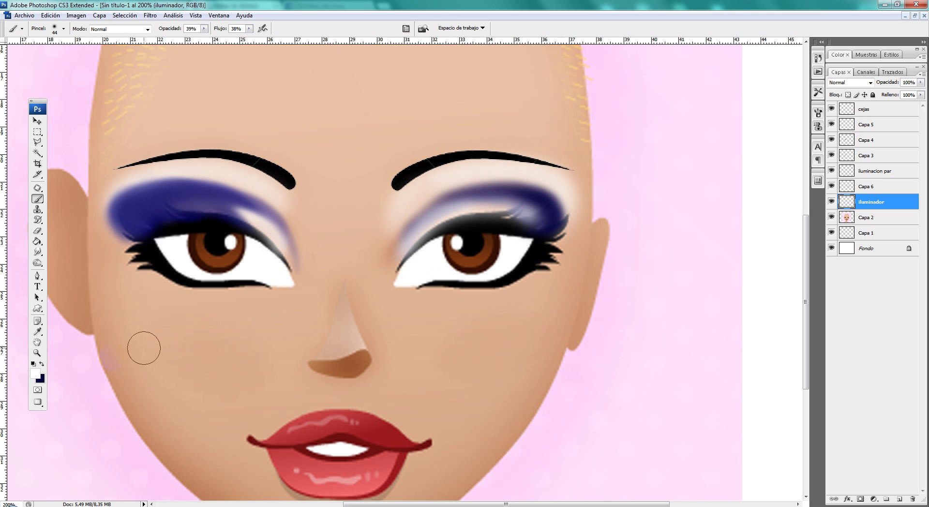
Set the iluminador layer's fill to 82%
{"action": "left_click", "coordinate": [42, 357]}
{"action": "left_click", "coordinate": [492, 262], "text": "alt"}
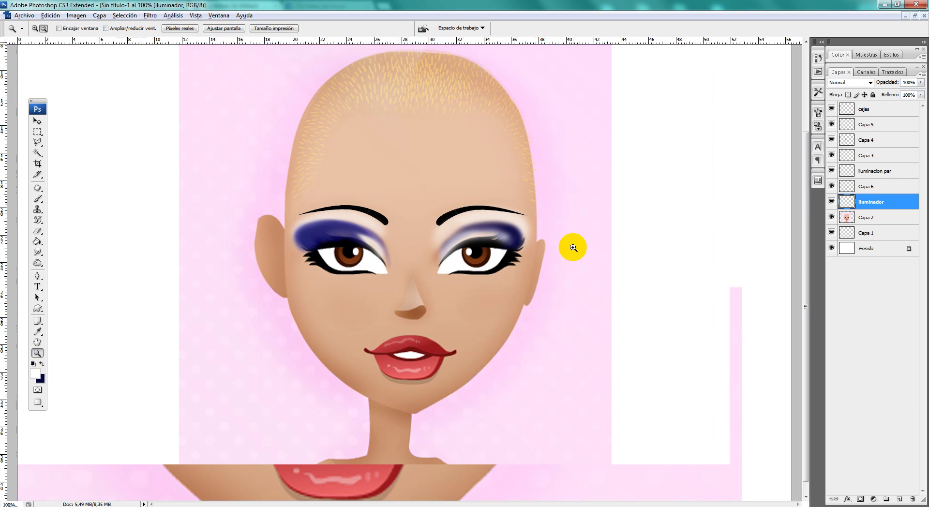
{"action": "left_click", "coordinate": [528, 224], "text": "alt"}
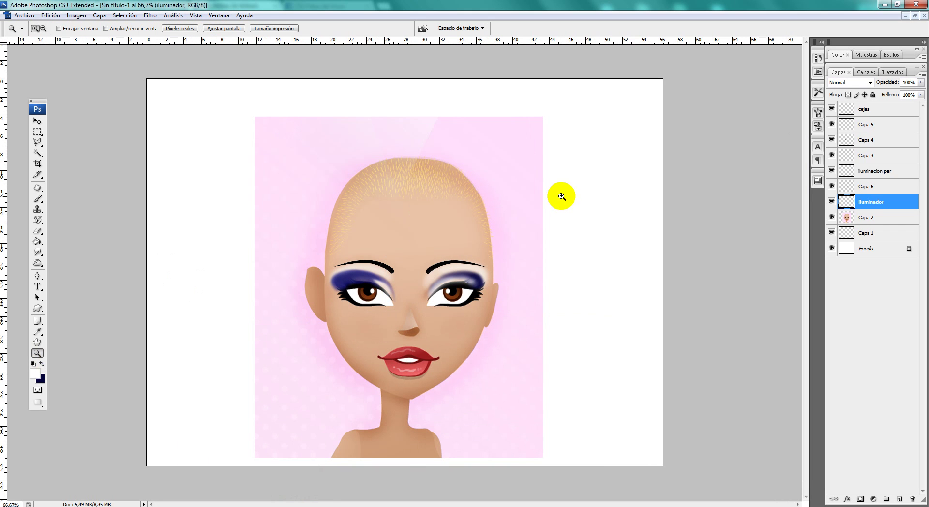
{"action": "left_click", "coordinate": [456, 191]}
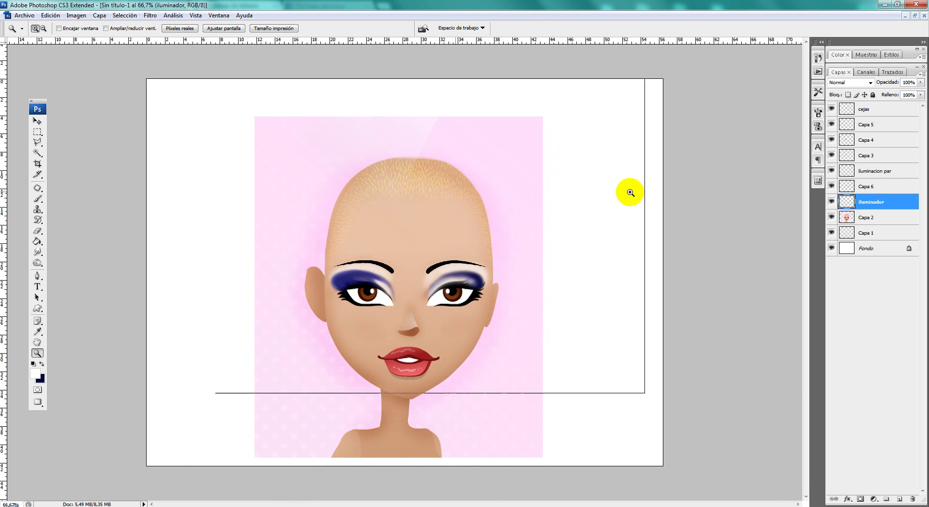
{"action": "left_click", "coordinate": [921, 95]}
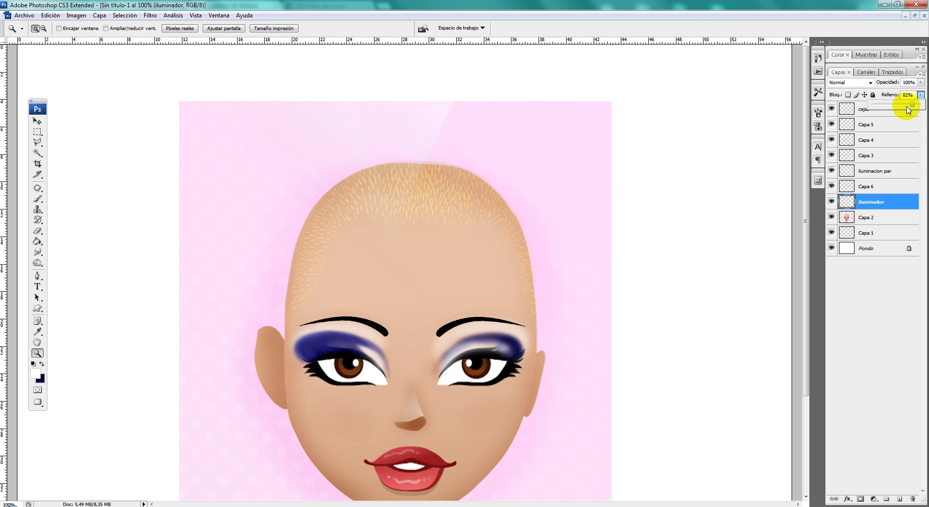
{"action": "left_click", "coordinate": [560, 350]}
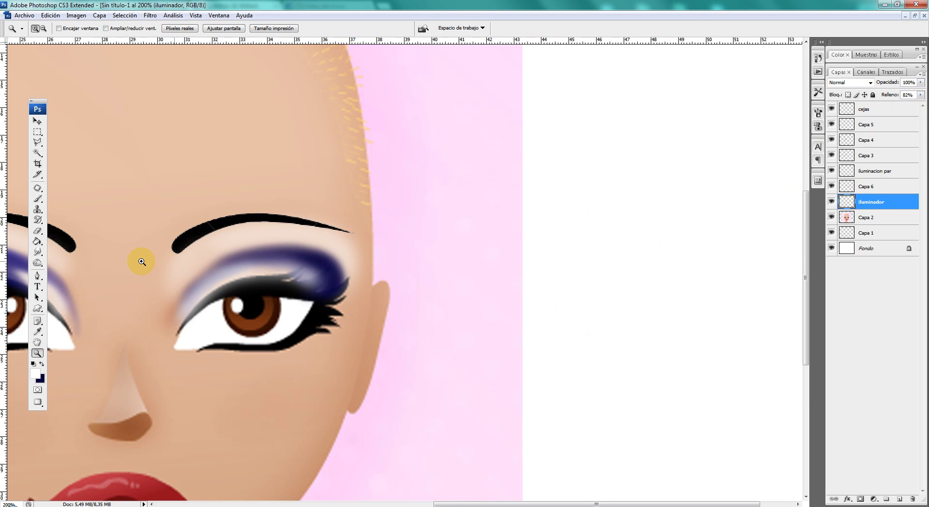
{"action": "left_click_drag", "start_coordinate": [169, 297], "coordinate": [224, 235]}
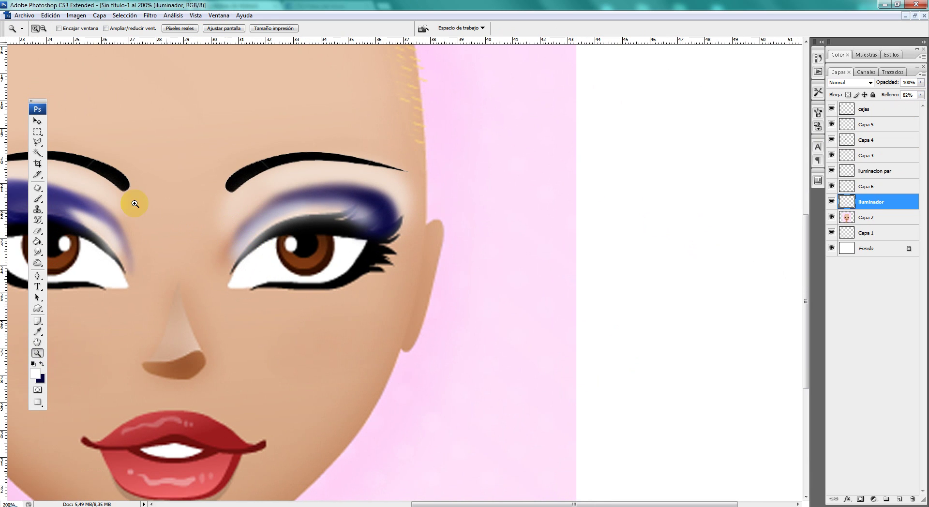
Add a new layer above Capa 2, try a black 5 px brush stroke at the right-hand eye's inner corner, and undo it
{"action": "left_click", "coordinate": [46, 195]}
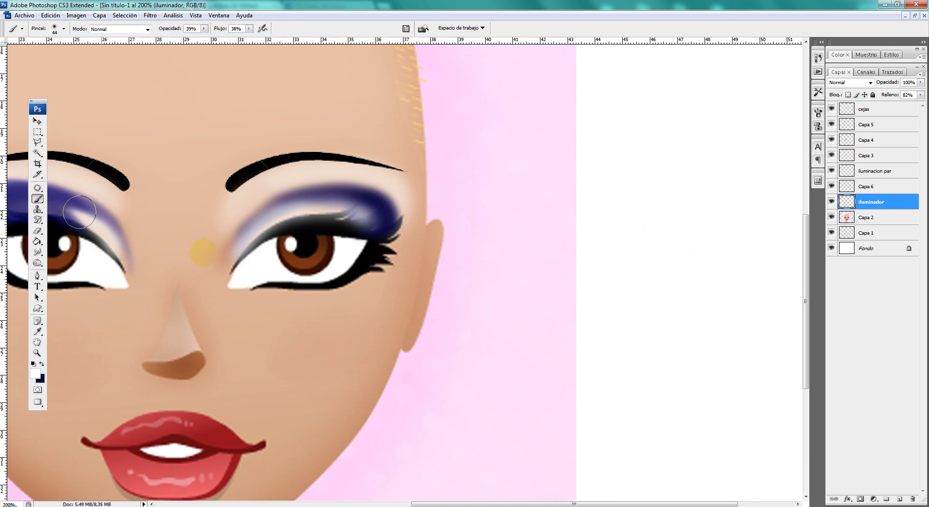
{"action": "left_click", "coordinate": [869, 219]}
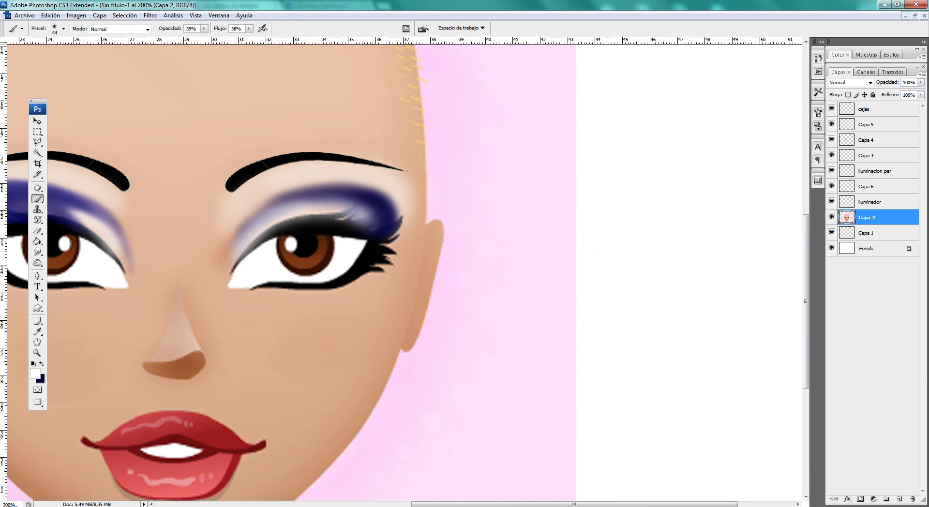
{"action": "left_click", "coordinate": [899, 499]}
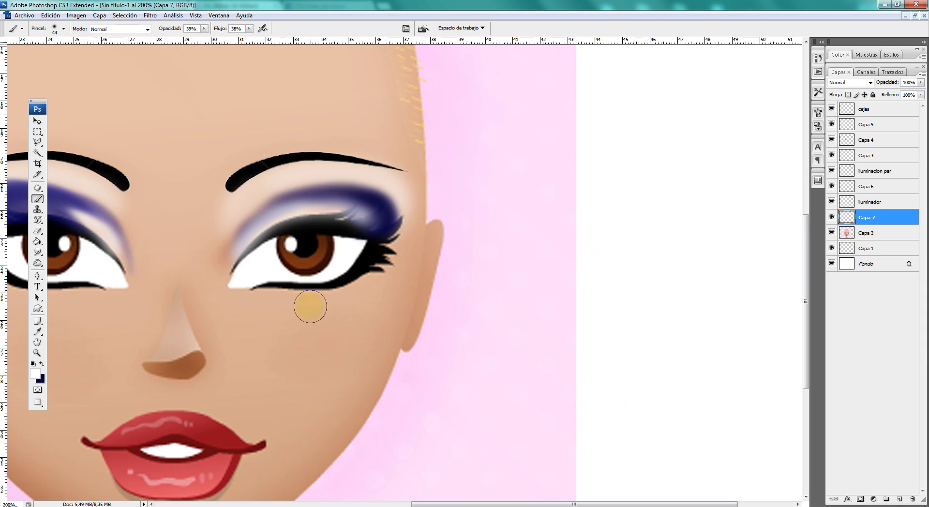
{"action": "right_click", "coordinate": [363, 265]}
{"action": "left_click_drag", "start_coordinate": [263, 285], "coordinate": [233, 270]}
{"action": "key", "text": "ctrl+z"}
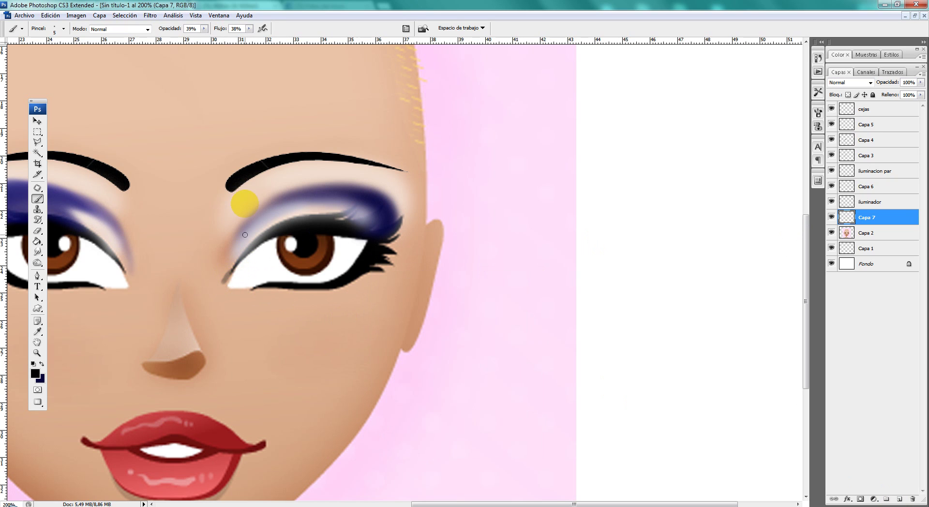
Set the brush opacity to 100% and paint black eyeliner along the right-hand eye's lower lid, inner corner and upper lid
{"action": "left_click", "coordinate": [204, 29]}
{"action": "left_click_drag", "start_coordinate": [204, 38], "coordinate": [286, 35]}
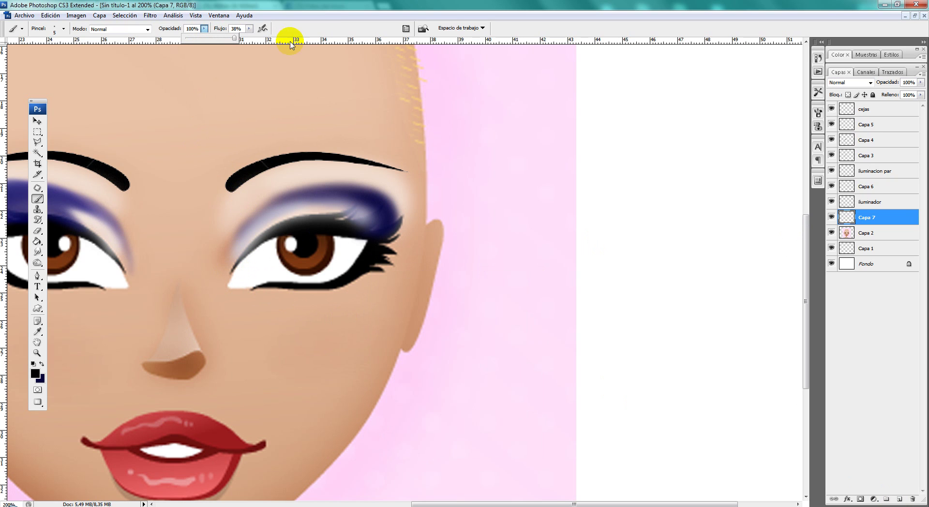
{"action": "left_click_drag", "start_coordinate": [271, 285], "coordinate": [248, 288]}
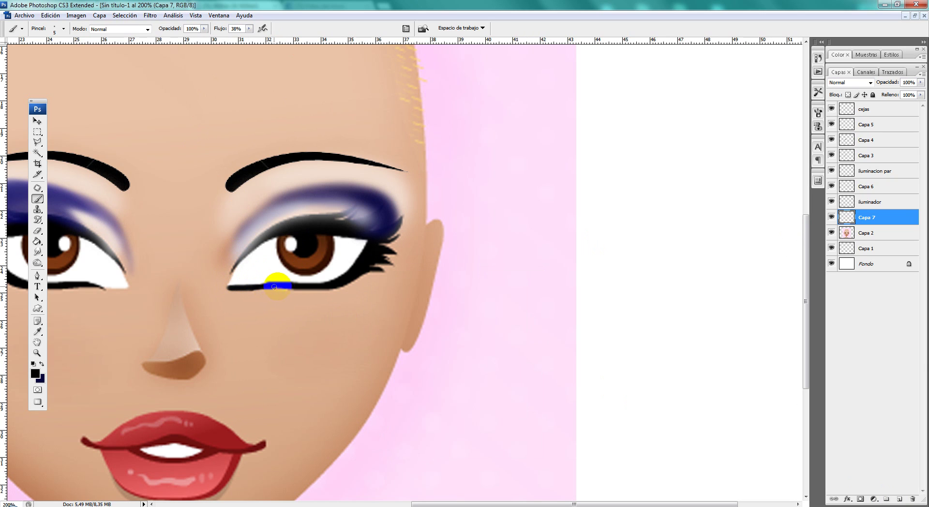
{"action": "left_click_drag", "start_coordinate": [327, 286], "coordinate": [330, 285]}
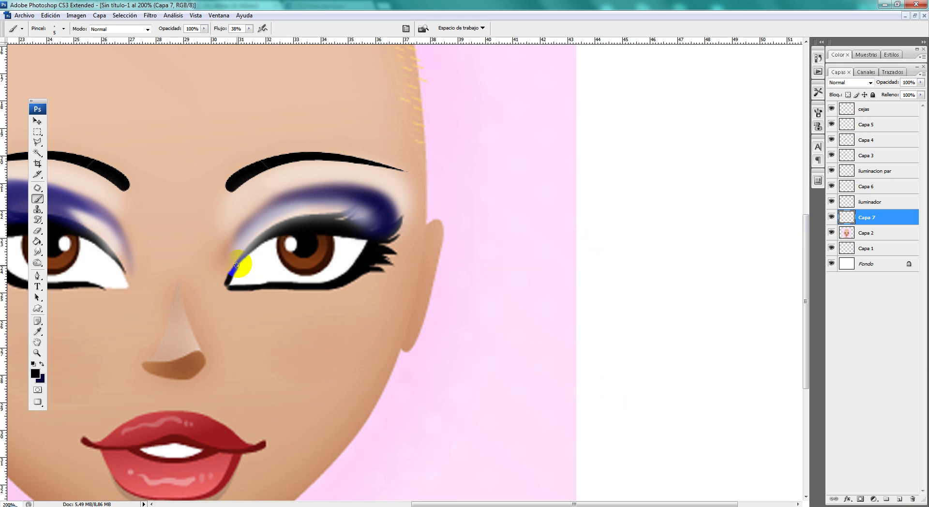
{"action": "left_click_drag", "start_coordinate": [283, 230], "coordinate": [330, 229]}
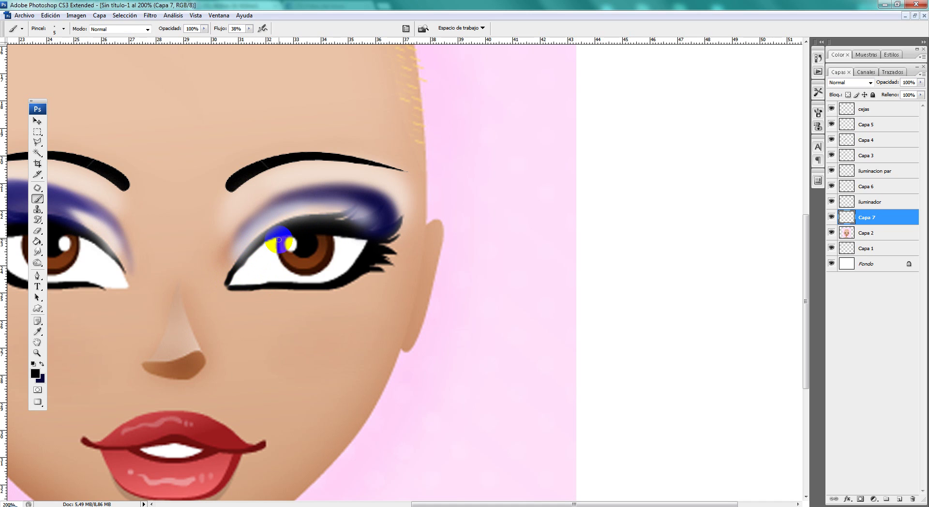
{"action": "left_click", "coordinate": [368, 243]}
Set the hard brush's diameter to 13 px and add a new layer above the cejas layer
{"action": "right_click", "coordinate": [406, 217]}
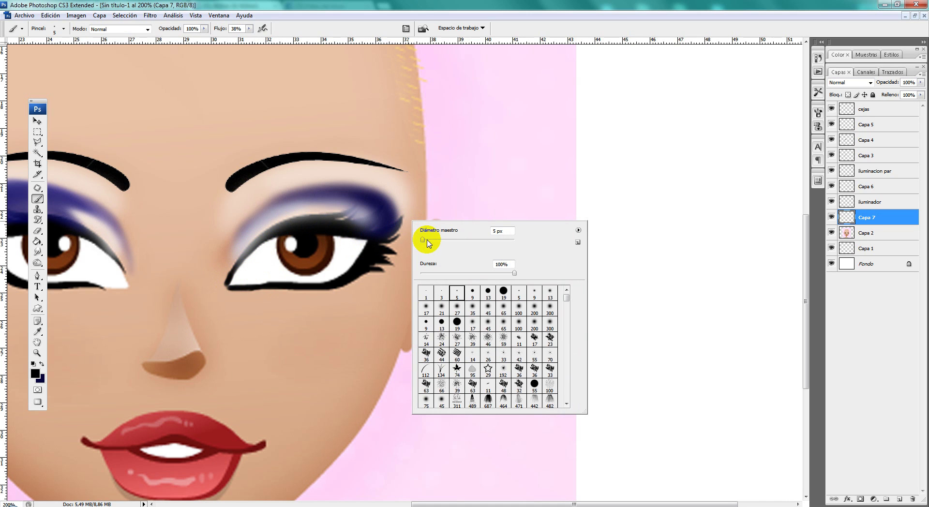
{"action": "left_click_drag", "start_coordinate": [425, 239], "coordinate": [428, 239]}
{"action": "left_click", "coordinate": [895, 112]}
{"action": "left_click", "coordinate": [896, 111]}
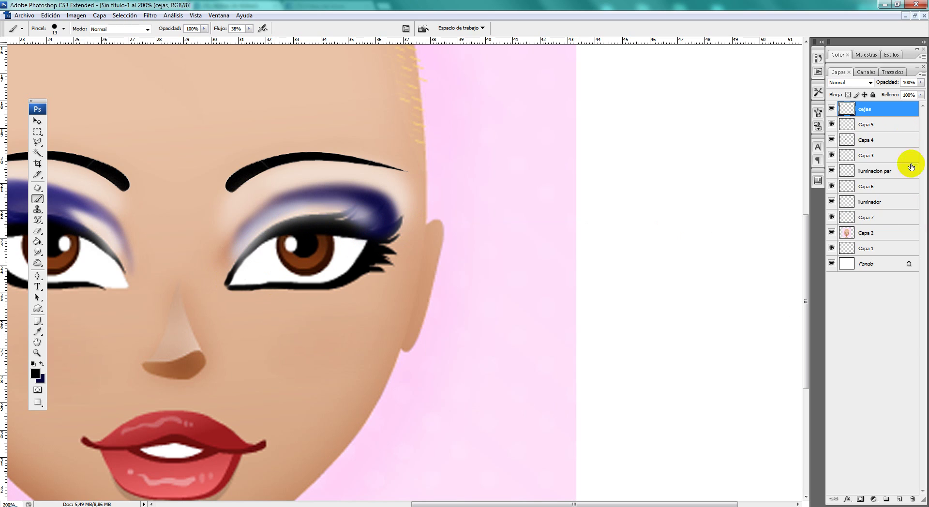
{"action": "left_click", "coordinate": [899, 499]}
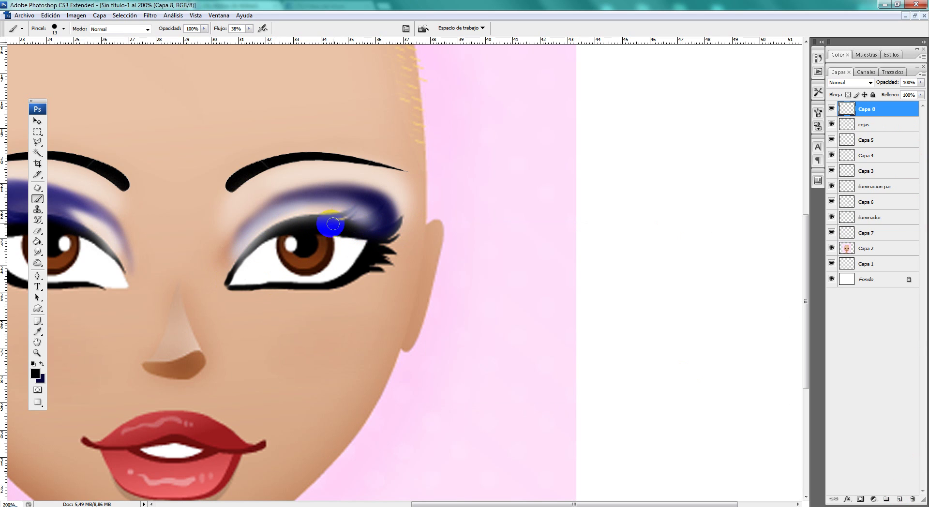
Paint a thick black band along the right-hand eye's upper lid line on Capa 8
{"action": "left_click", "coordinate": [321, 221]}
{"action": "mouse_move", "coordinate": [321, 222]}
{"action": "left_mouse_down"}
{"action": "mouse_move", "coordinate": [370, 230]}
{"action": "mouse_move", "coordinate": [316, 223]}
{"action": "mouse_move", "coordinate": [361, 236]}
{"action": "left_mouse_up"}
Switch to the browser, examine the eye makeup and lashes in the open Facebook reference photos, and return to Photoshop
{"action": "left_click", "coordinate": [43, 506]}
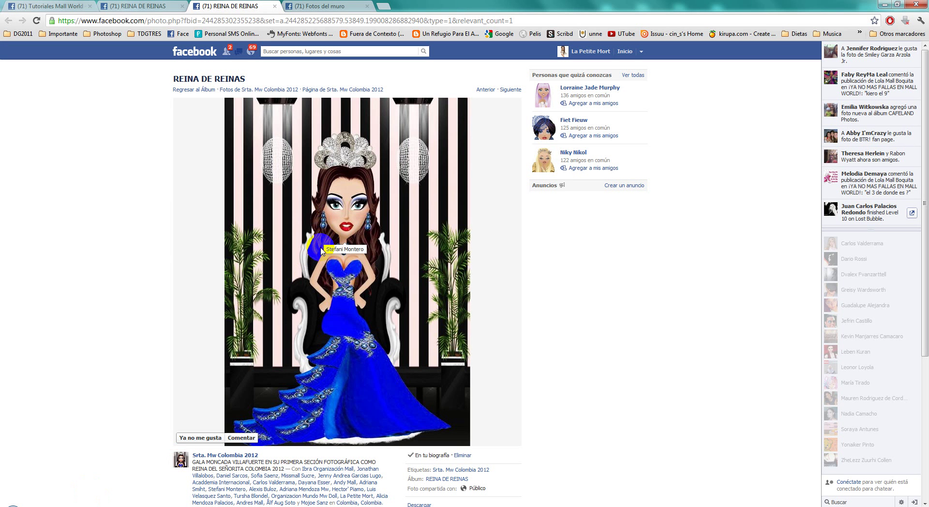
{"action": "left_click", "coordinate": [312, 6]}
{"action": "left_click", "coordinate": [395, 269]}
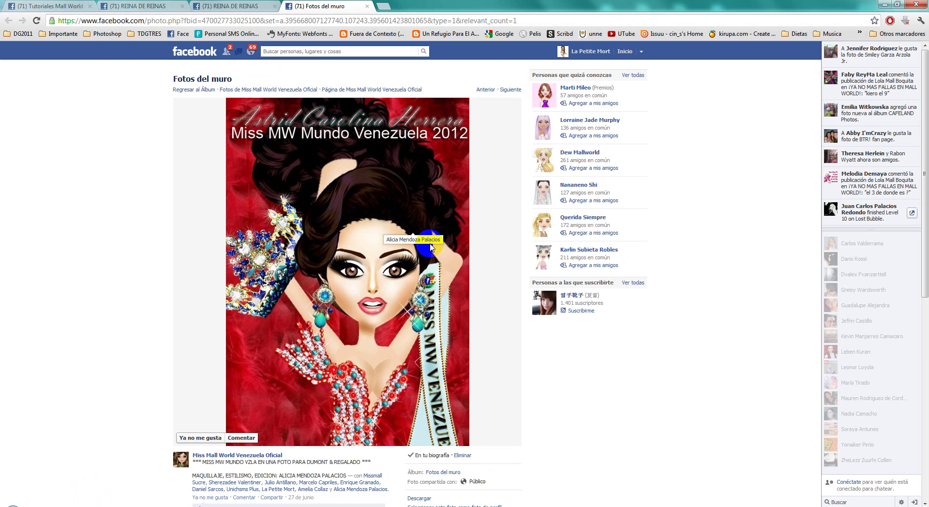
{"action": "left_click", "coordinate": [178, 506]}
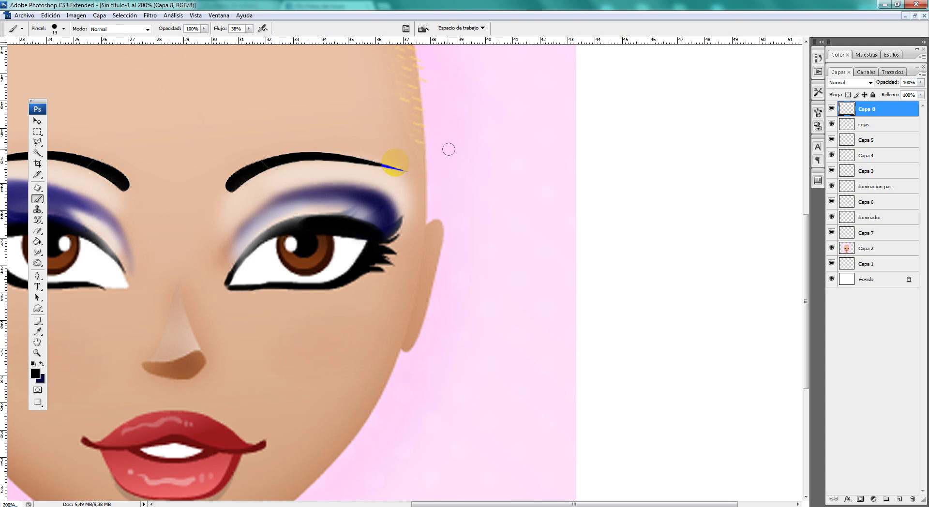
Set the Smudge tool to a 3 px brush at 54% strength and smudge the first lashes up from the right-hand eye's upper lid
{"action": "left_click", "coordinate": [38, 251]}
{"action": "right_click", "coordinate": [346, 238]}
{"action": "left_click", "coordinate": [374, 309]}
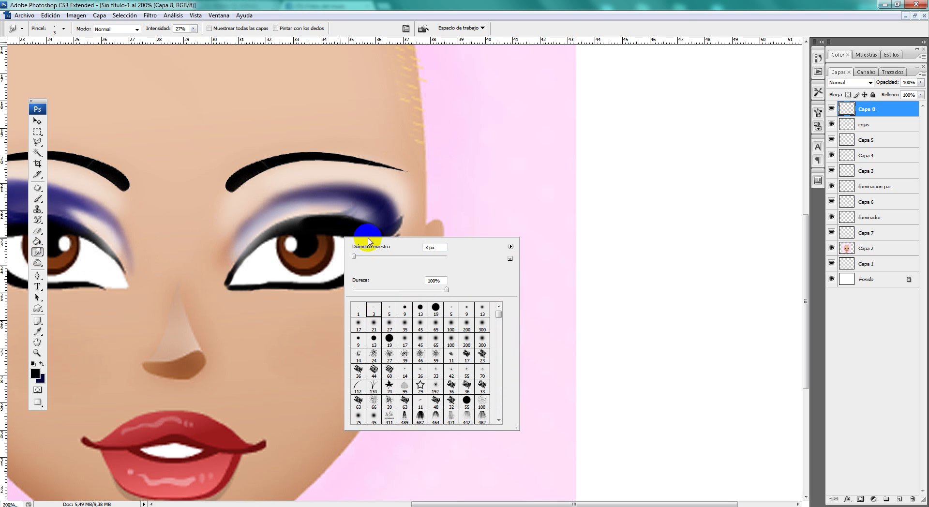
{"action": "left_click", "coordinate": [193, 29]}
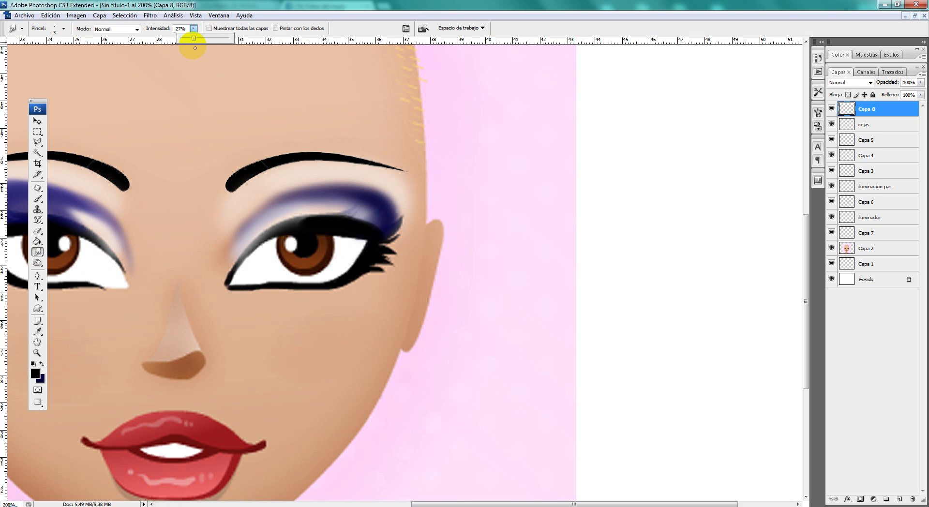
{"action": "left_click_drag", "start_coordinate": [199, 42], "coordinate": [202, 37]}
{"action": "left_click", "coordinate": [193, 29]}
{"action": "left_click", "coordinate": [343, 220]}
{"action": "left_click_drag", "start_coordinate": [343, 210], "coordinate": [356, 207]}
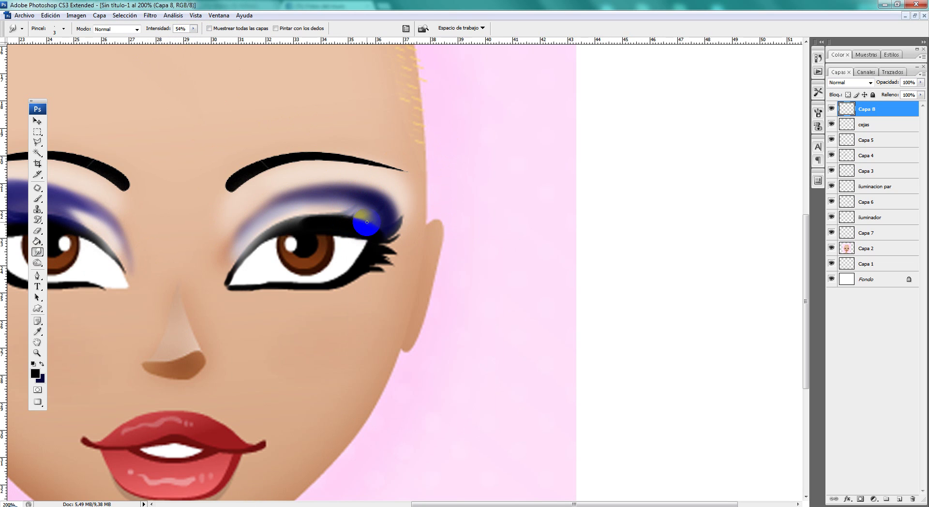
Choose another small smudge brush and pull lashes upward along the middle and outer part of the right-hand eye's upper lid
{"action": "right_click", "coordinate": [369, 222]}
{"action": "left_click", "coordinate": [415, 293]}
{"action": "mouse_move", "coordinate": [341, 222]}
{"action": "left_mouse_down"}
{"action": "mouse_move", "coordinate": [346, 210]}
{"action": "mouse_move", "coordinate": [376, 201]}
{"action": "left_mouse_up"}
{"action": "left_click_drag", "start_coordinate": [372, 233], "coordinate": [393, 199]}
{"action": "left_click_drag", "start_coordinate": [378, 235], "coordinate": [398, 198]}
{"action": "mouse_move", "coordinate": [322, 225]}
{"action": "left_mouse_down"}
{"action": "mouse_move", "coordinate": [340, 190]}
{"action": "mouse_move", "coordinate": [338, 175]}
{"action": "mouse_move", "coordinate": [307, 225]}
{"action": "mouse_move", "coordinate": [322, 177]}
{"action": "mouse_move", "coordinate": [311, 184]}
{"action": "mouse_move", "coordinate": [307, 222]}
{"action": "mouse_move", "coordinate": [301, 187]}
{"action": "left_mouse_up"}
Set the smudge brush to 12 px and smudge the black lid line toward the right-hand eye's inner corner
{"action": "right_click", "coordinate": [320, 223]}
{"action": "left_click", "coordinate": [337, 243]}
{"action": "left_click", "coordinate": [311, 227]}
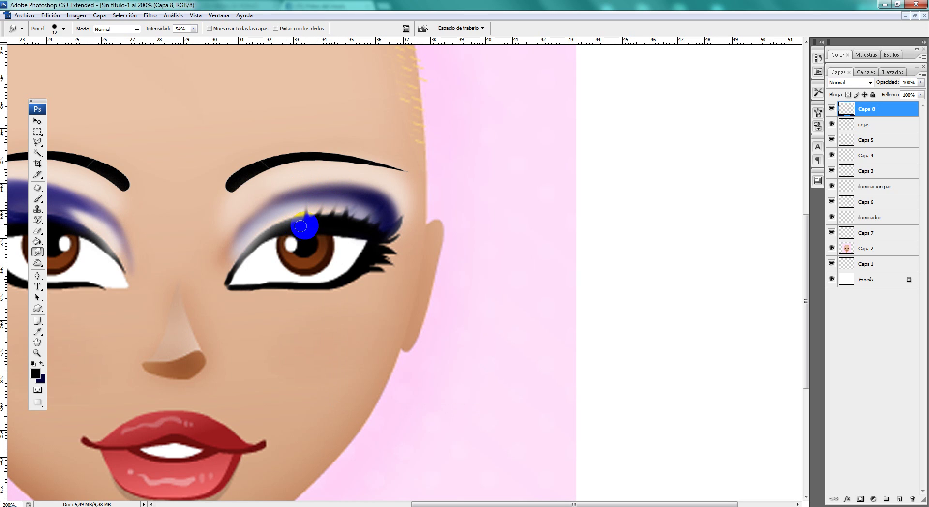
{"action": "mouse_move", "coordinate": [290, 222]}
{"action": "left_mouse_down"}
{"action": "mouse_move", "coordinate": [256, 229]}
{"action": "mouse_move", "coordinate": [300, 222]}
{"action": "mouse_move", "coordinate": [256, 232]}
{"action": "mouse_move", "coordinate": [282, 224]}
{"action": "mouse_move", "coordinate": [245, 248]}
{"action": "mouse_move", "coordinate": [249, 228]}
{"action": "mouse_move", "coordinate": [233, 269]}
{"action": "mouse_move", "coordinate": [287, 224]}
{"action": "mouse_move", "coordinate": [349, 223]}
{"action": "mouse_move", "coordinate": [359, 233]}
{"action": "mouse_move", "coordinate": [267, 240]}
{"action": "mouse_move", "coordinate": [245, 258]}
{"action": "left_mouse_up"}
Set the smudge brush to 5 px and pull out a lash above the right-hand eye's iris
{"action": "right_click", "coordinate": [380, 229]}
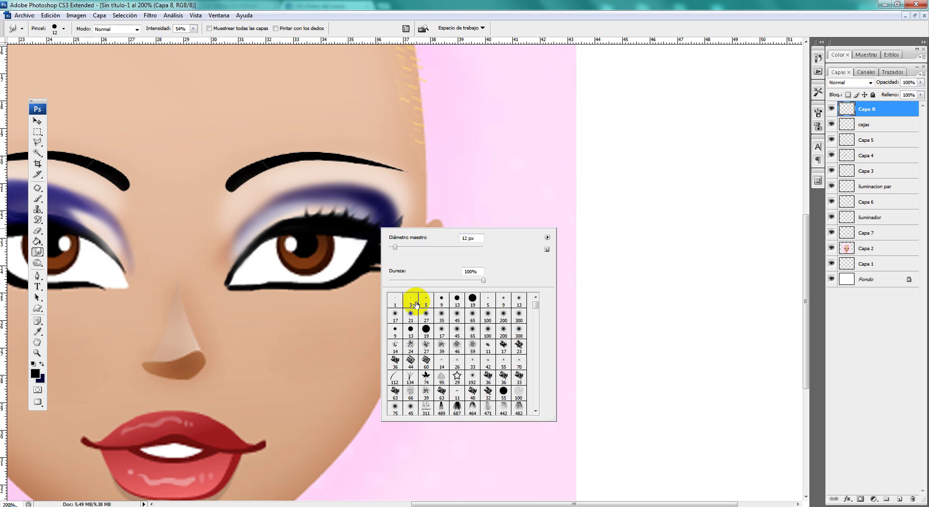
{"action": "left_click", "coordinate": [424, 306]}
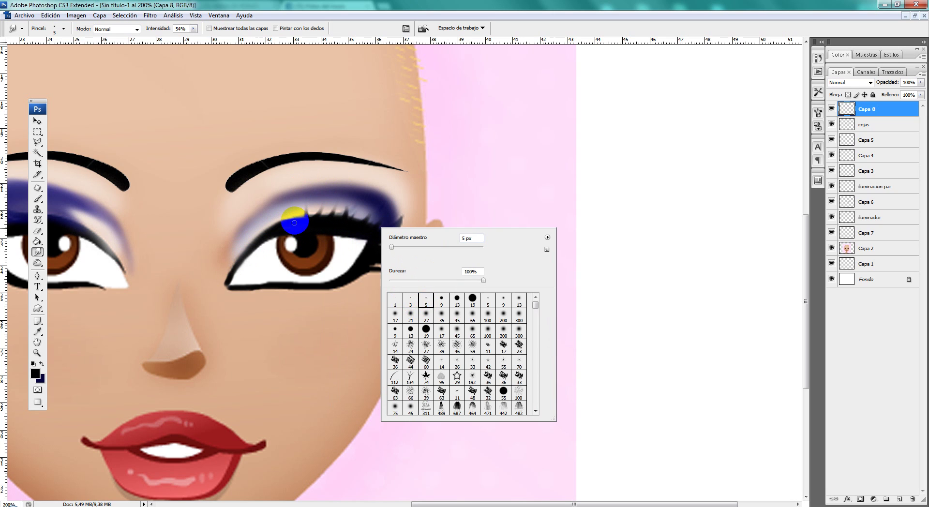
{"action": "left_click_drag", "start_coordinate": [296, 220], "coordinate": [304, 188]}
Set the smudge strength to 40% and the brush to 10 px, and draw out longer lashes along the outer upper lid
{"action": "left_click", "coordinate": [194, 29]}
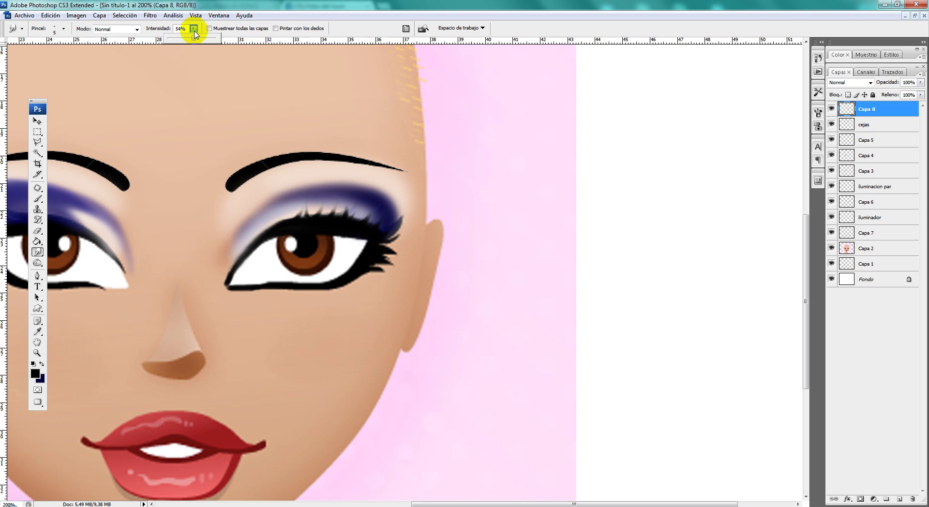
{"action": "left_click_drag", "start_coordinate": [187, 38], "coordinate": [186, 38]}
{"action": "right_click", "coordinate": [404, 204]}
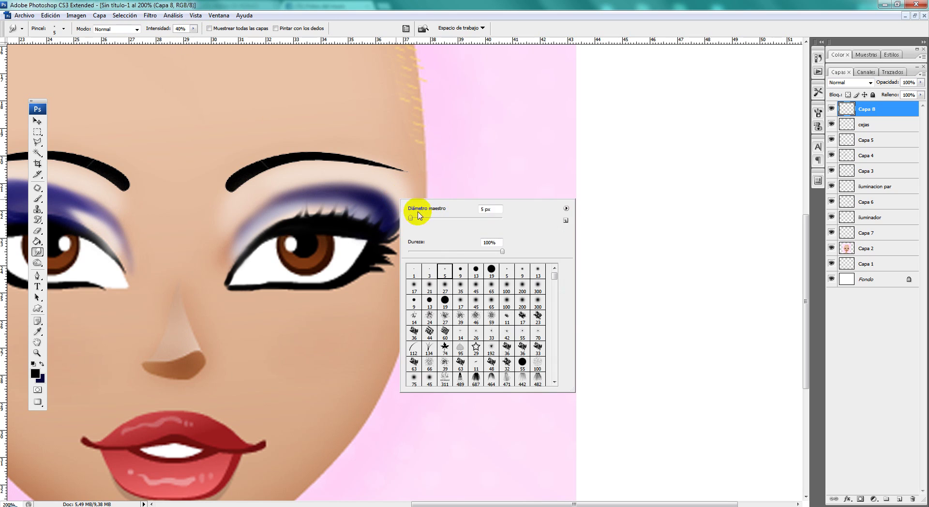
{"action": "left_click_drag", "start_coordinate": [382, 224], "coordinate": [393, 192]}
{"action": "left_click_drag", "start_coordinate": [364, 222], "coordinate": [374, 174]}
{"action": "mouse_move", "coordinate": [372, 212]}
{"action": "left_mouse_down"}
{"action": "mouse_move", "coordinate": [352, 208]}
{"action": "mouse_move", "coordinate": [350, 219]}
{"action": "mouse_move", "coordinate": [361, 169]}
{"action": "mouse_move", "coordinate": [344, 212]}
{"action": "mouse_move", "coordinate": [350, 175]}
{"action": "mouse_move", "coordinate": [348, 213]}
{"action": "mouse_move", "coordinate": [345, 169]}
{"action": "mouse_move", "coordinate": [326, 218]}
{"action": "left_mouse_up"}
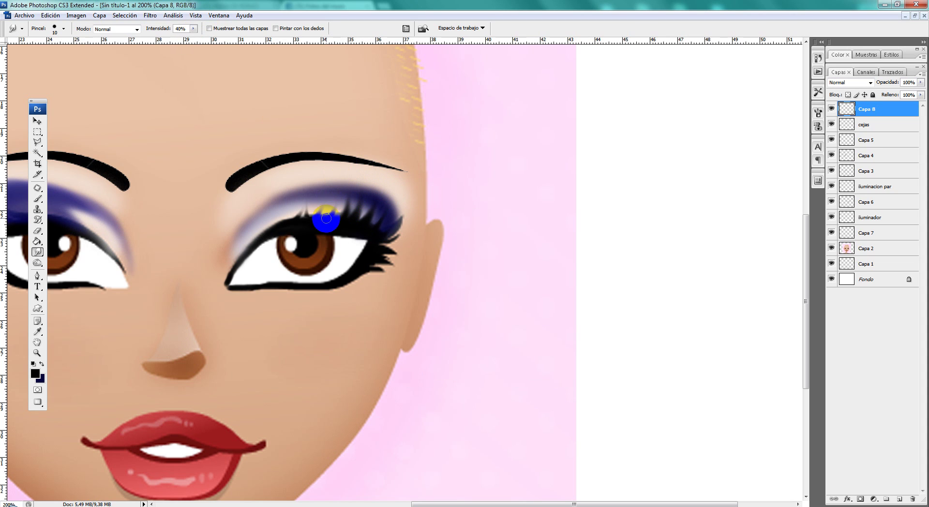
Smudge longer lashes up into the eyeshadow from the middle of the right-hand eye's upper lid and extend the outer ones
{"action": "mouse_move", "coordinate": [332, 167]}
{"action": "left_mouse_down"}
{"action": "mouse_move", "coordinate": [335, 213]}
{"action": "mouse_move", "coordinate": [333, 166]}
{"action": "mouse_move", "coordinate": [341, 170]}
{"action": "mouse_move", "coordinate": [320, 214]}
{"action": "left_mouse_up"}
{"action": "mouse_move", "coordinate": [325, 176]}
{"action": "left_mouse_down"}
{"action": "mouse_move", "coordinate": [317, 216]}
{"action": "mouse_move", "coordinate": [321, 158]}
{"action": "mouse_move", "coordinate": [321, 214]}
{"action": "mouse_move", "coordinate": [336, 174]}
{"action": "mouse_move", "coordinate": [330, 165]}
{"action": "mouse_move", "coordinate": [316, 217]}
{"action": "mouse_move", "coordinate": [306, 220]}
{"action": "mouse_move", "coordinate": [318, 173]}
{"action": "left_mouse_up"}
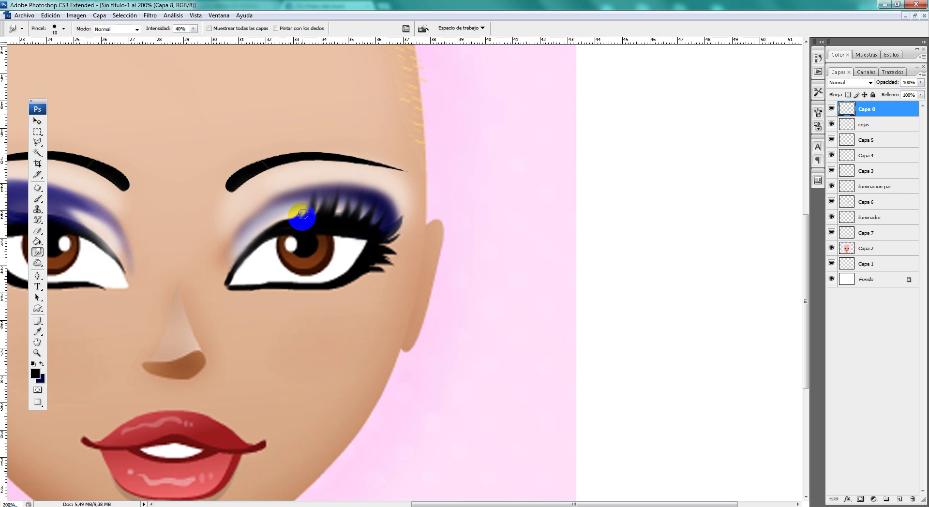
{"action": "left_click_drag", "start_coordinate": [300, 214], "coordinate": [304, 173]}
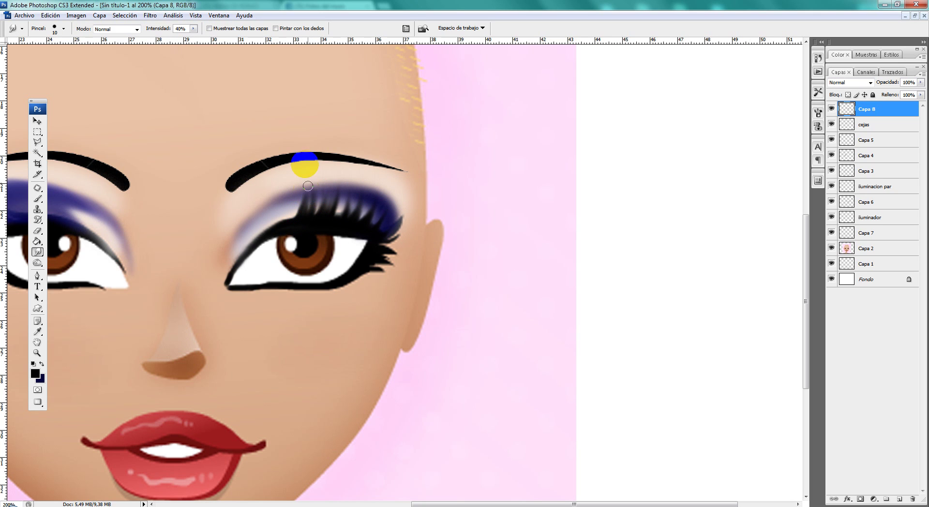
{"action": "left_click_drag", "start_coordinate": [333, 222], "coordinate": [351, 169]}
{"action": "mouse_move", "coordinate": [349, 223]}
{"action": "left_mouse_down"}
{"action": "mouse_move", "coordinate": [367, 162]}
{"action": "mouse_move", "coordinate": [390, 157]}
{"action": "left_mouse_up"}
{"action": "left_click_drag", "start_coordinate": [384, 227], "coordinate": [389, 217]}
{"action": "left_click_drag", "start_coordinate": [304, 221], "coordinate": [307, 219]}
Pull fine lashes at the inner end of the right-hand eye's lash row with 3 px and 5 px smudge brushes
{"action": "right_click", "coordinate": [295, 219]}
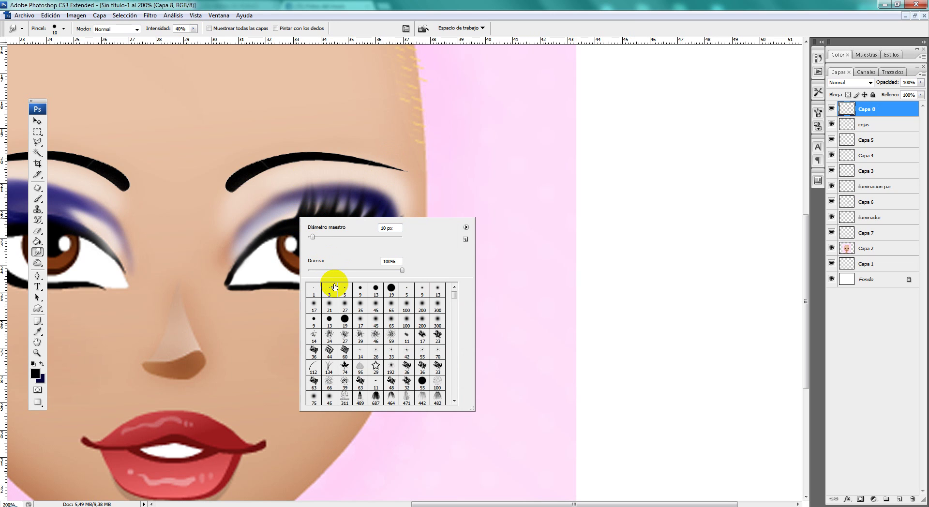
{"action": "left_click", "coordinate": [283, 222]}
{"action": "right_click", "coordinate": [304, 220]}
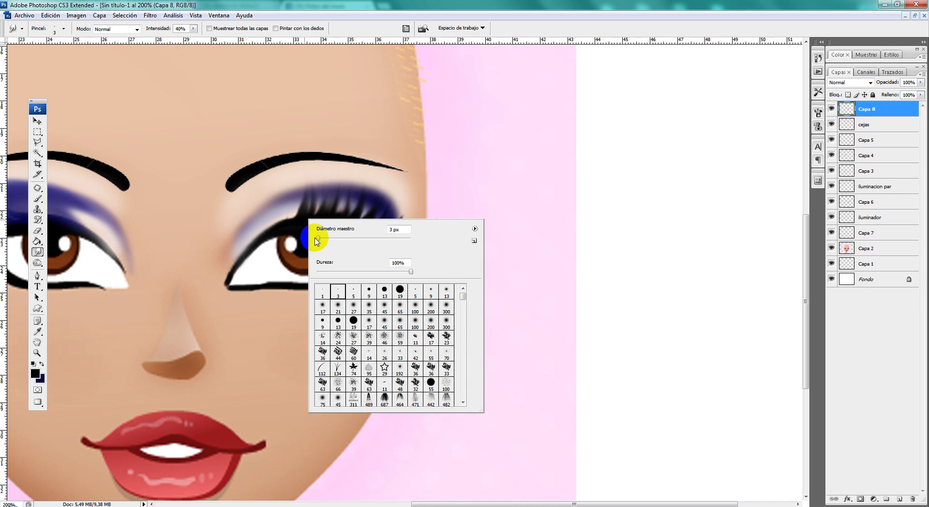
{"action": "left_click", "coordinate": [289, 217]}
{"action": "right_click", "coordinate": [315, 227]}
{"action": "left_click", "coordinate": [364, 303]}
{"action": "left_click", "coordinate": [296, 212]}
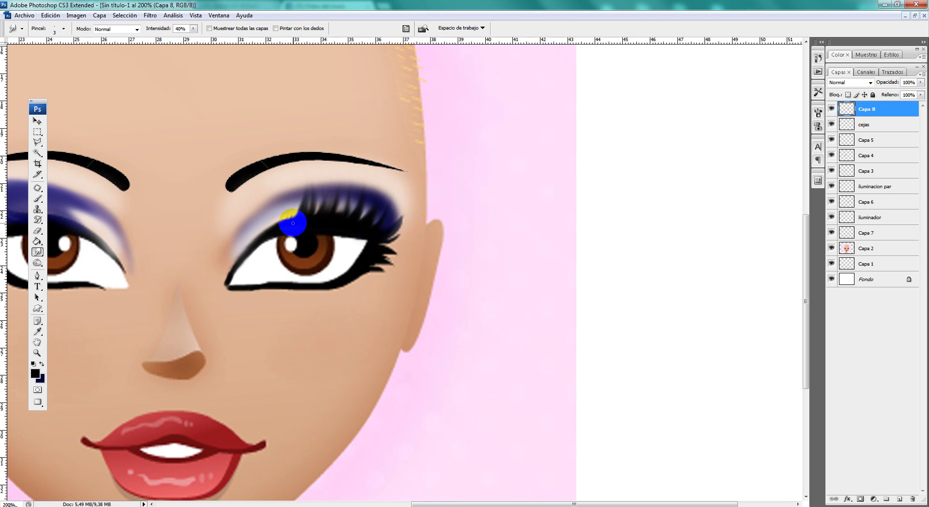
{"action": "left_click_drag", "start_coordinate": [289, 218], "coordinate": [295, 207]}
{"action": "right_click", "coordinate": [292, 200]}
{"action": "left_click", "coordinate": [334, 260]}
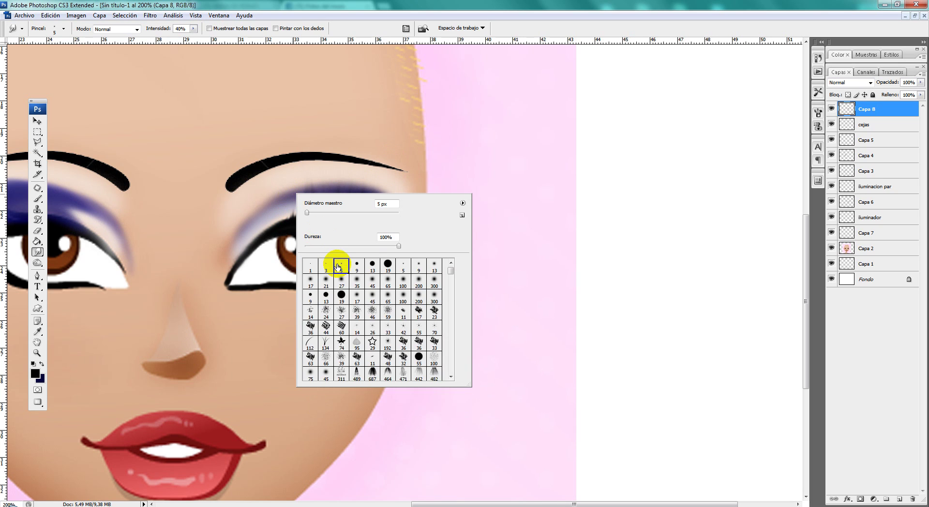
{"action": "left_click", "coordinate": [292, 210]}
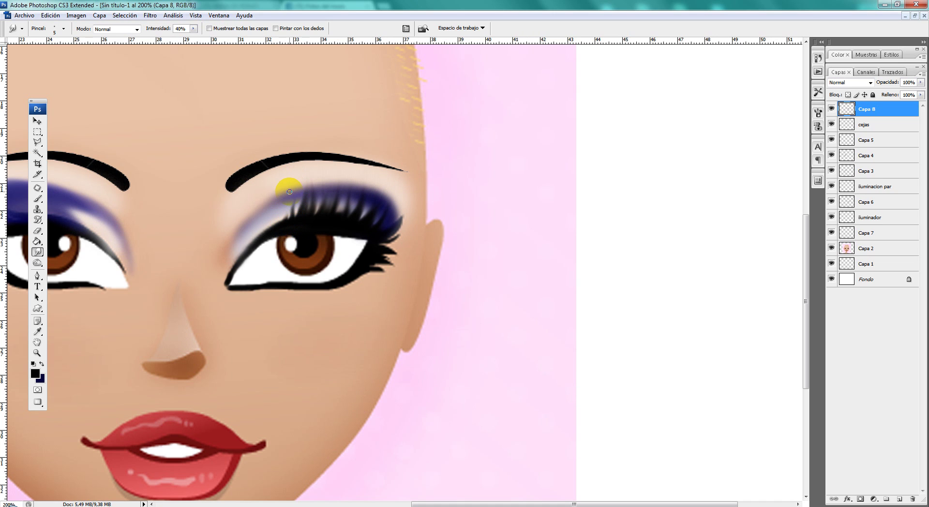
Select the Burn tool for the Capa 2 layer, try a stroke over the right-hand eye's lid, and undo it
{"action": "left_click", "coordinate": [37, 354]}
{"action": "left_click", "coordinate": [306, 256], "text": "alt"}
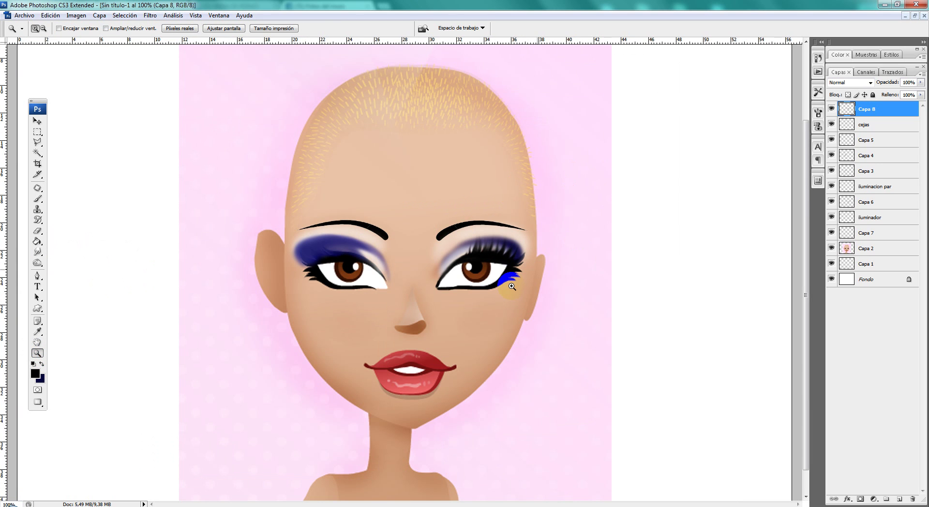
{"action": "left_click", "coordinate": [509, 274]}
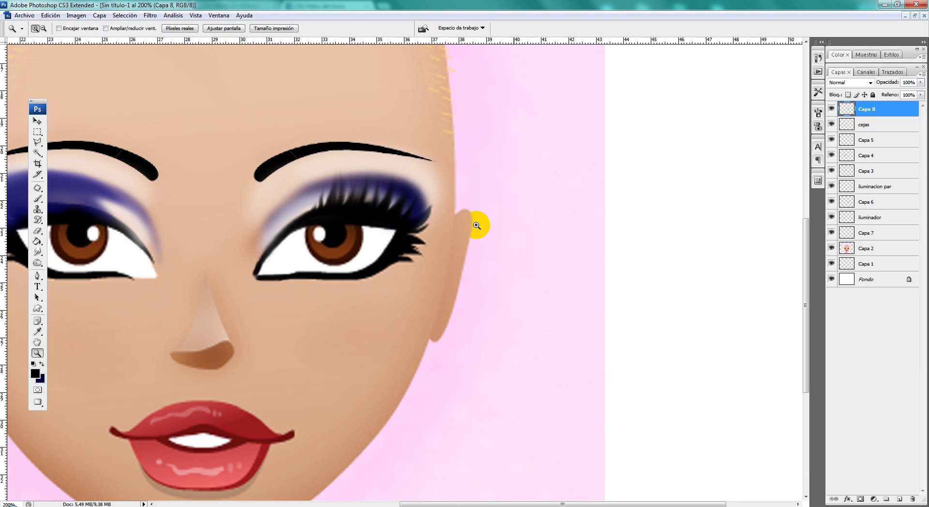
{"action": "left_click", "coordinate": [867, 248]}
{"action": "left_click", "coordinate": [38, 263]}
{"action": "left_click_drag", "start_coordinate": [315, 194], "coordinate": [324, 192]}
{"action": "right_click", "coordinate": [324, 192]}
{"action": "left_click", "coordinate": [831, 249]}
{"action": "left_click", "coordinate": [832, 248]}
{"action": "key", "text": "ctrl+z"}
Burn the midtones at 21% exposure around the right-hand eye's inner corner, crease and outer lower lid on Capa 2
{"action": "left_click", "coordinate": [259, 217]}
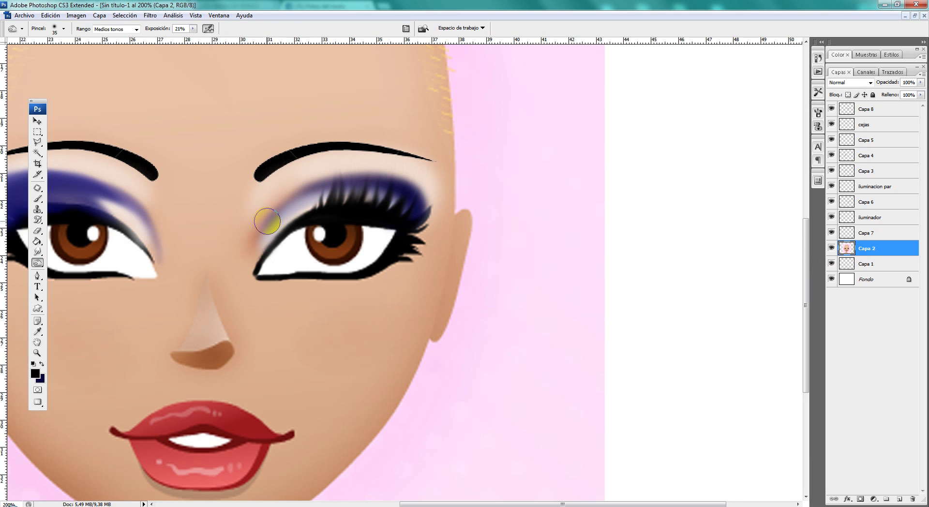
{"action": "left_click_drag", "start_coordinate": [323, 176], "coordinate": [408, 183]}
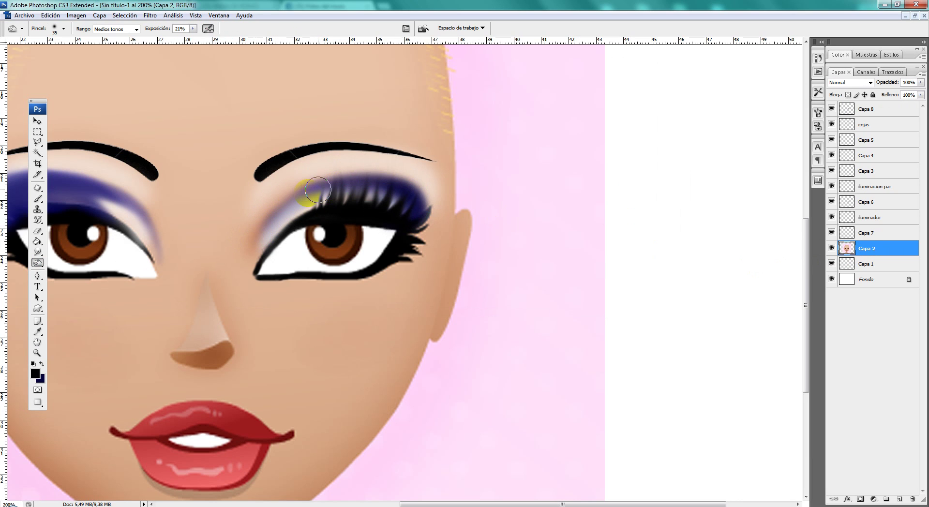
{"action": "left_click", "coordinate": [409, 231]}
{"action": "mouse_move", "coordinate": [409, 231]}
{"action": "left_mouse_down"}
{"action": "mouse_move", "coordinate": [391, 270]}
{"action": "mouse_move", "coordinate": [407, 236]}
{"action": "mouse_move", "coordinate": [372, 272]}
{"action": "mouse_move", "coordinate": [408, 228]}
{"action": "mouse_move", "coordinate": [358, 264]}
{"action": "left_mouse_up"}
Set the Burn tool to the Iluminaciones range at 10% exposure and darken the skin along the right-hand eye's crease
{"action": "left_click", "coordinate": [137, 29]}
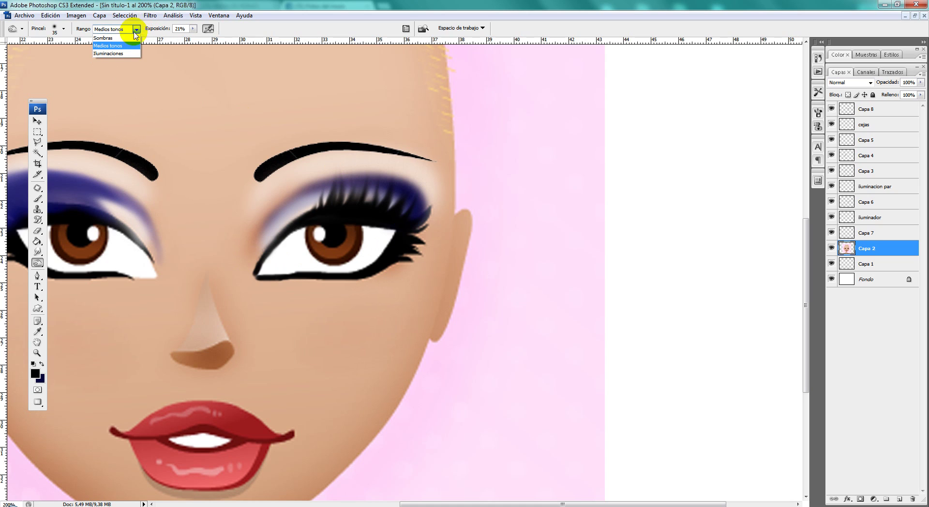
{"action": "left_click", "coordinate": [121, 53]}
{"action": "left_click", "coordinate": [193, 28]}
{"action": "left_click_drag", "start_coordinate": [192, 39], "coordinate": [187, 38]}
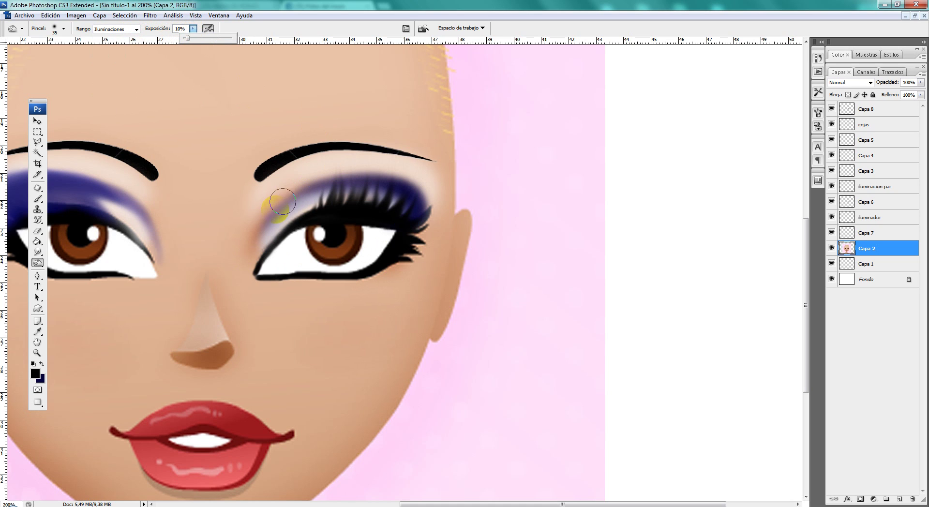
{"action": "mouse_move", "coordinate": [410, 210]}
{"action": "left_mouse_down"}
{"action": "mouse_move", "coordinate": [416, 201]}
{"action": "mouse_move", "coordinate": [388, 179]}
{"action": "mouse_move", "coordinate": [315, 183]}
{"action": "left_mouse_up"}
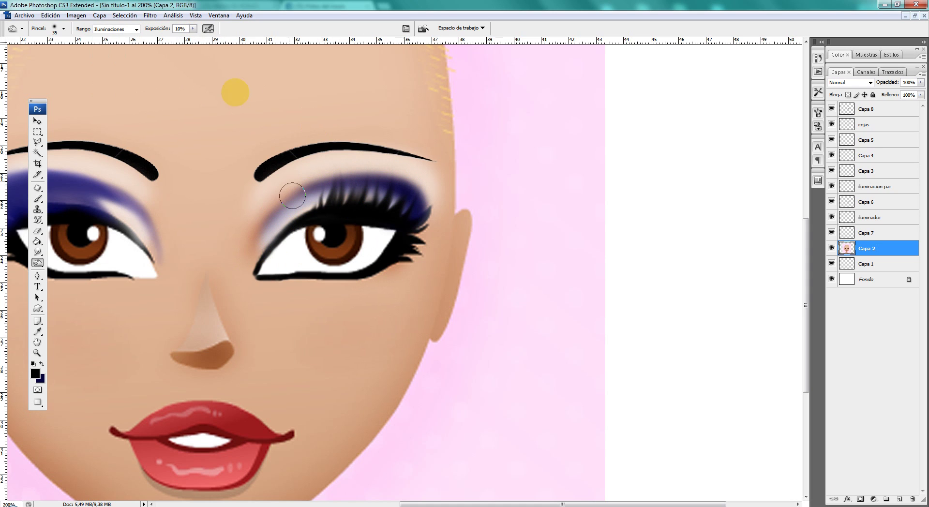
Set the burn exposure to 23%, darken the crease, and check the shading with the layers above Capa 2 temporarily hidden
{"action": "left_click", "coordinate": [193, 28]}
{"action": "left_click_drag", "start_coordinate": [192, 38], "coordinate": [200, 39]}
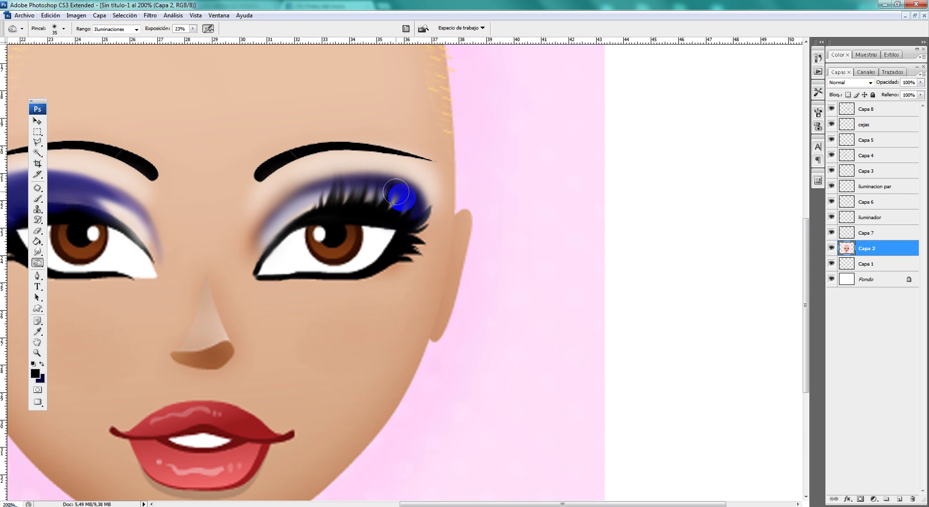
{"action": "left_click_drag", "start_coordinate": [830, 109], "coordinate": [829, 232]}
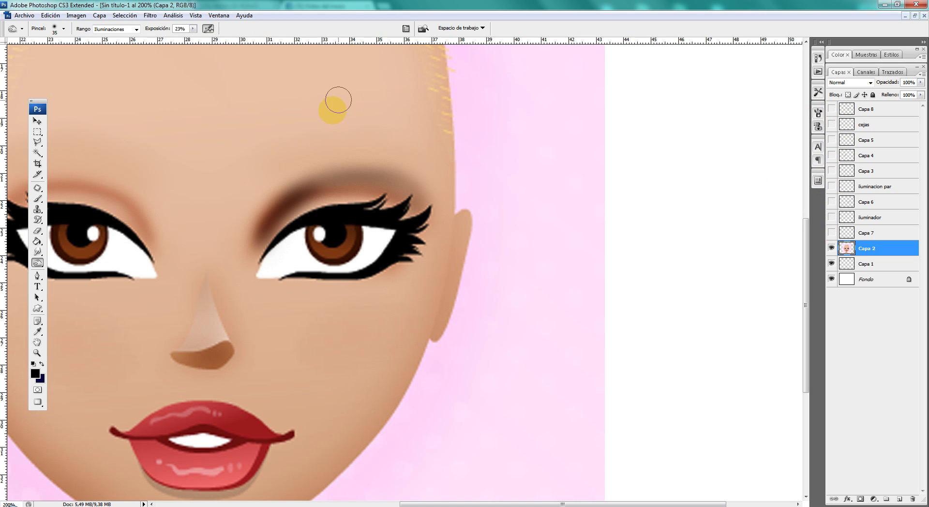
{"action": "mouse_move", "coordinate": [319, 188]}
{"action": "left_mouse_down"}
{"action": "mouse_move", "coordinate": [384, 182]}
{"action": "mouse_move", "coordinate": [365, 185]}
{"action": "mouse_move", "coordinate": [424, 208]}
{"action": "mouse_move", "coordinate": [370, 177]}
{"action": "mouse_move", "coordinate": [302, 195]}
{"action": "mouse_move", "coordinate": [366, 177]}
{"action": "mouse_move", "coordinate": [416, 194]}
{"action": "mouse_move", "coordinate": [411, 213]}
{"action": "mouse_move", "coordinate": [408, 187]}
{"action": "mouse_move", "coordinate": [381, 178]}
{"action": "mouse_move", "coordinate": [314, 183]}
{"action": "mouse_move", "coordinate": [372, 173]}
{"action": "mouse_move", "coordinate": [402, 193]}
{"action": "mouse_move", "coordinate": [407, 210]}
{"action": "mouse_move", "coordinate": [379, 172]}
{"action": "mouse_move", "coordinate": [307, 197]}
{"action": "mouse_move", "coordinate": [411, 180]}
{"action": "mouse_move", "coordinate": [417, 222]}
{"action": "mouse_move", "coordinate": [414, 186]}
{"action": "mouse_move", "coordinate": [353, 169]}
{"action": "mouse_move", "coordinate": [266, 225]}
{"action": "mouse_move", "coordinate": [306, 188]}
{"action": "mouse_move", "coordinate": [386, 175]}
{"action": "mouse_move", "coordinate": [410, 213]}
{"action": "left_mouse_up"}
{"action": "left_click_drag", "start_coordinate": [832, 109], "coordinate": [830, 232]}
Burn a smoky shadow around the right-hand eye's eyeshadow, from the outer corner over the crease to the inner corner
{"action": "mouse_move", "coordinate": [393, 219]}
{"action": "left_mouse_down"}
{"action": "mouse_move", "coordinate": [414, 232]}
{"action": "mouse_move", "coordinate": [404, 247]}
{"action": "mouse_move", "coordinate": [421, 220]}
{"action": "mouse_move", "coordinate": [409, 223]}
{"action": "mouse_move", "coordinate": [422, 224]}
{"action": "mouse_move", "coordinate": [409, 250]}
{"action": "mouse_move", "coordinate": [411, 240]}
{"action": "mouse_move", "coordinate": [401, 241]}
{"action": "mouse_move", "coordinate": [409, 206]}
{"action": "left_mouse_up"}
{"action": "mouse_move", "coordinate": [369, 173]}
{"action": "left_mouse_down"}
{"action": "mouse_move", "coordinate": [326, 174]}
{"action": "mouse_move", "coordinate": [272, 217]}
{"action": "mouse_move", "coordinate": [308, 188]}
{"action": "mouse_move", "coordinate": [396, 188]}
{"action": "mouse_move", "coordinate": [424, 210]}
{"action": "mouse_move", "coordinate": [421, 224]}
{"action": "mouse_move", "coordinate": [399, 179]}
{"action": "mouse_move", "coordinate": [335, 181]}
{"action": "mouse_move", "coordinate": [289, 216]}
{"action": "left_mouse_up"}
{"action": "mouse_move", "coordinate": [246, 265]}
{"action": "left_mouse_down"}
{"action": "mouse_move", "coordinate": [261, 199]}
{"action": "mouse_move", "coordinate": [291, 164]}
{"action": "mouse_move", "coordinate": [397, 158]}
{"action": "mouse_move", "coordinate": [441, 180]}
{"action": "mouse_move", "coordinate": [395, 157]}
{"action": "mouse_move", "coordinate": [302, 159]}
{"action": "mouse_move", "coordinate": [248, 225]}
{"action": "left_mouse_up"}
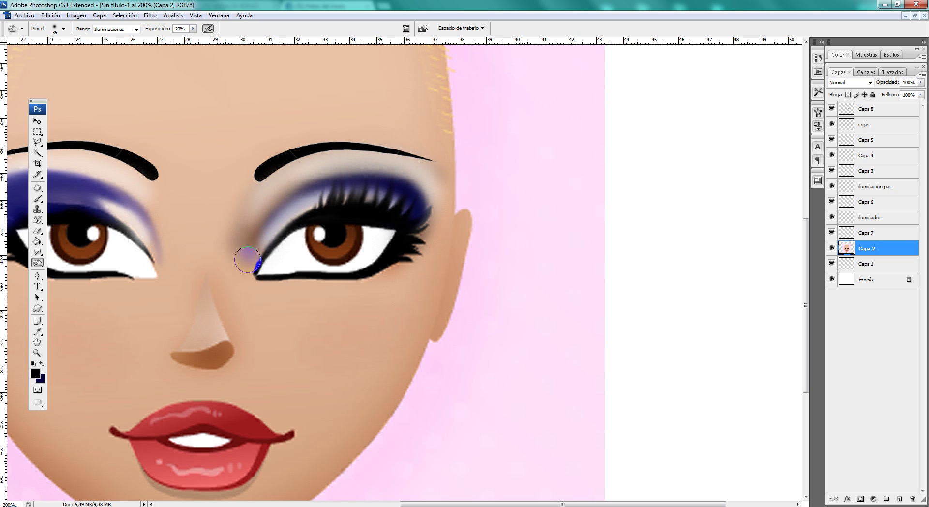
{"action": "mouse_move", "coordinate": [360, 181]}
{"action": "left_mouse_down"}
{"action": "mouse_move", "coordinate": [415, 195]}
{"action": "mouse_move", "coordinate": [419, 230]}
{"action": "left_mouse_up"}
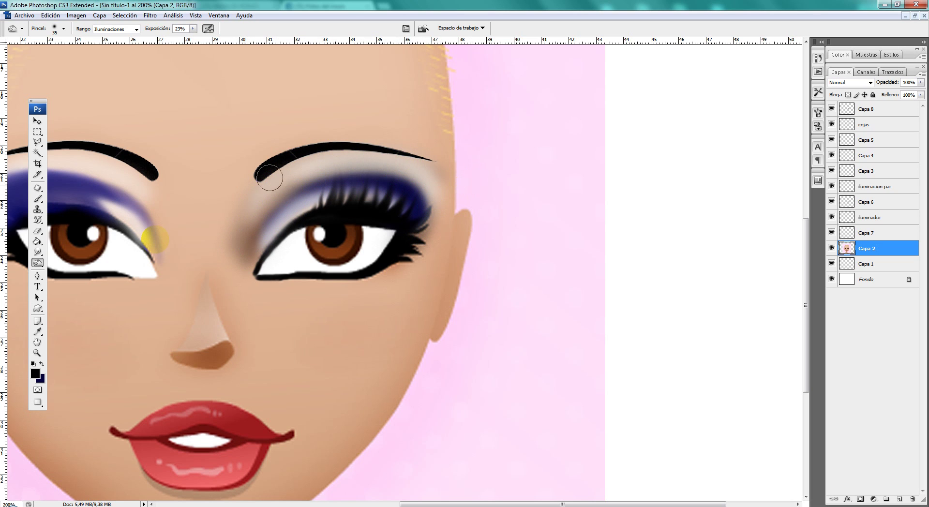
Examine the right-hand eye's makeup on the whole face and up close
{"action": "left_click", "coordinate": [37, 353]}
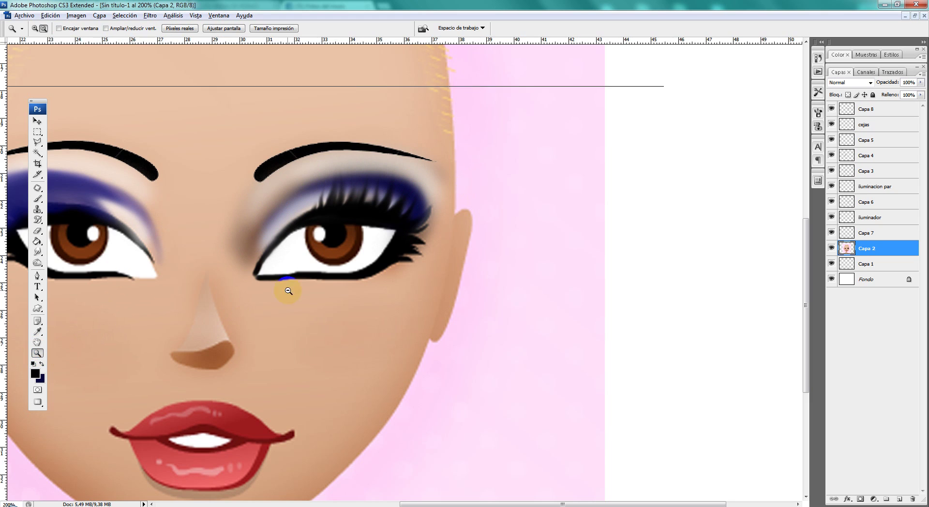
{"action": "left_click", "coordinate": [289, 291], "text": "alt"}
{"action": "left_click", "coordinate": [654, 173], "text": "alt"}
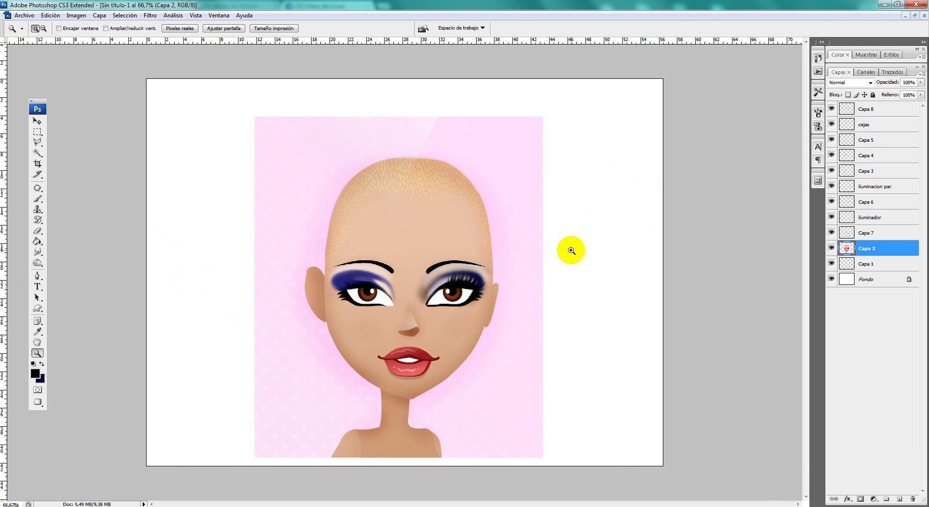
{"action": "left_click", "coordinate": [553, 275]}
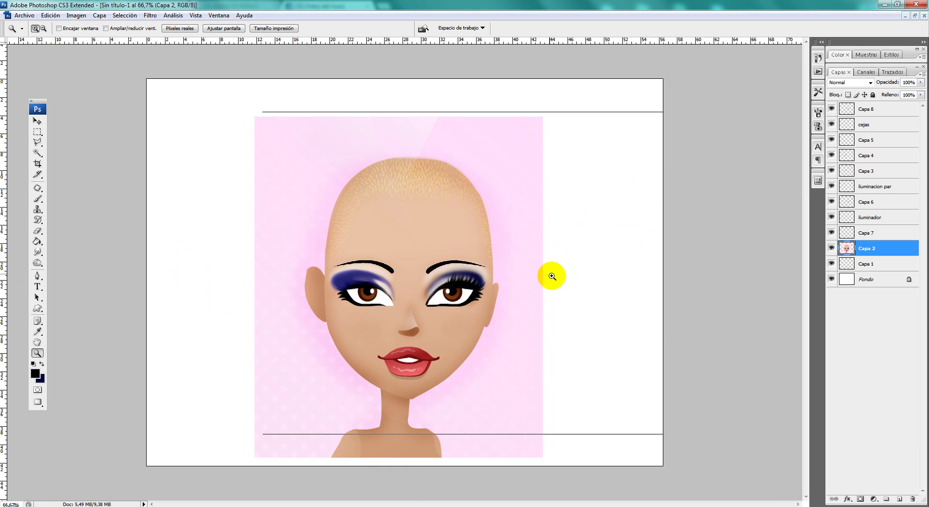
{"action": "left_click_drag", "start_coordinate": [552, 273], "coordinate": [559, 274]}
{"action": "left_click", "coordinate": [566, 254], "text": "alt"}
{"action": "left_click", "coordinate": [566, 254], "text": "alt"}
{"action": "left_click", "coordinate": [567, 254], "text": "alt"}
{"action": "left_click", "coordinate": [568, 255], "text": "alt"}
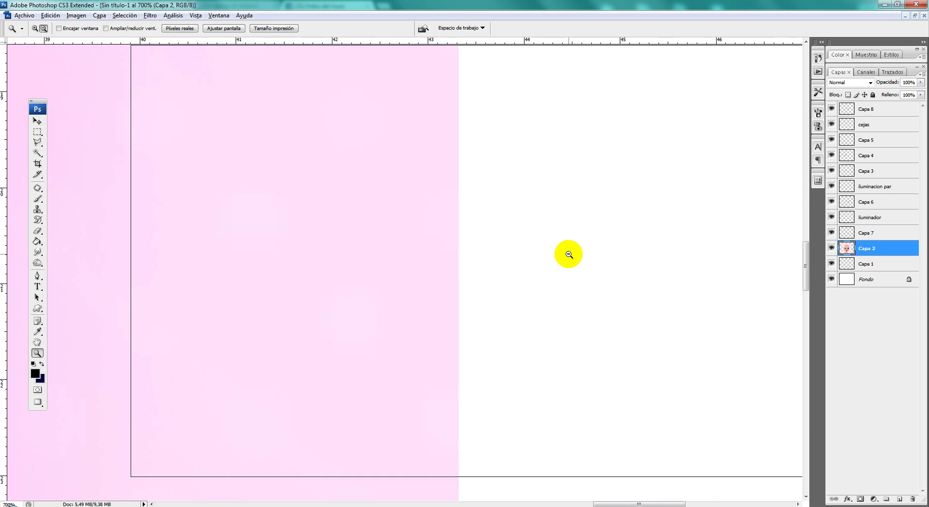
{"action": "left_click", "coordinate": [495, 253], "text": "alt"}
{"action": "left_click", "coordinate": [245, 249], "text": "alt"}
{"action": "left_click", "coordinate": [257, 249], "text": "alt"}
{"action": "left_click", "coordinate": [276, 244], "text": "alt"}
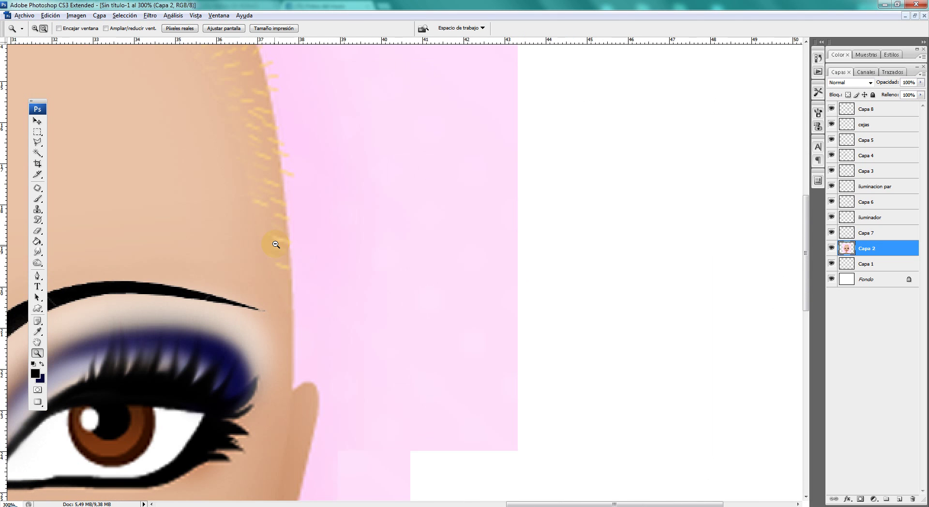
Toggle the visibility of the layers from Capa 8 down to iluminacion par to identify which one holds the eyelid highlight
{"action": "left_click_drag", "start_coordinate": [242, 307], "coordinate": [400, 248]}
{"action": "left_click", "coordinate": [398, 260], "text": "alt"}
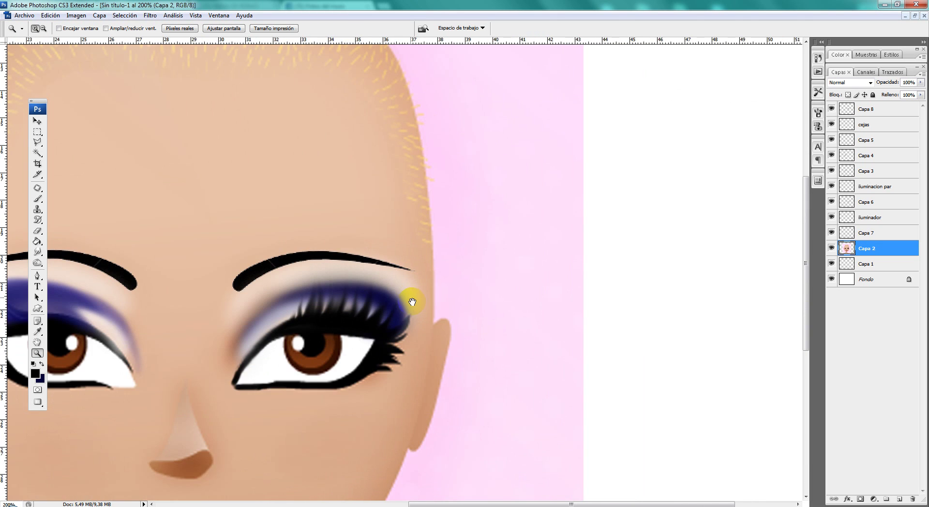
{"action": "left_click_drag", "start_coordinate": [412, 302], "coordinate": [435, 265]}
{"action": "left_click", "coordinate": [283, 297]}
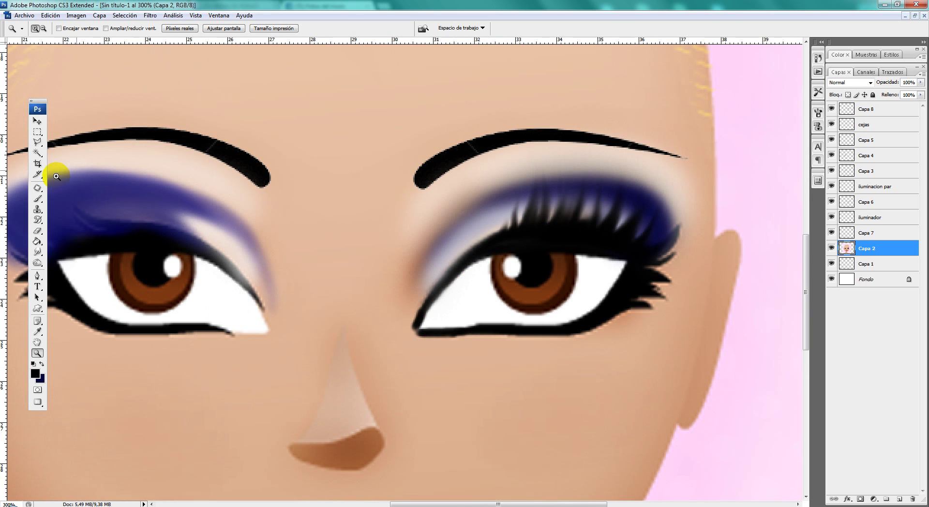
{"action": "left_click", "coordinate": [38, 252]}
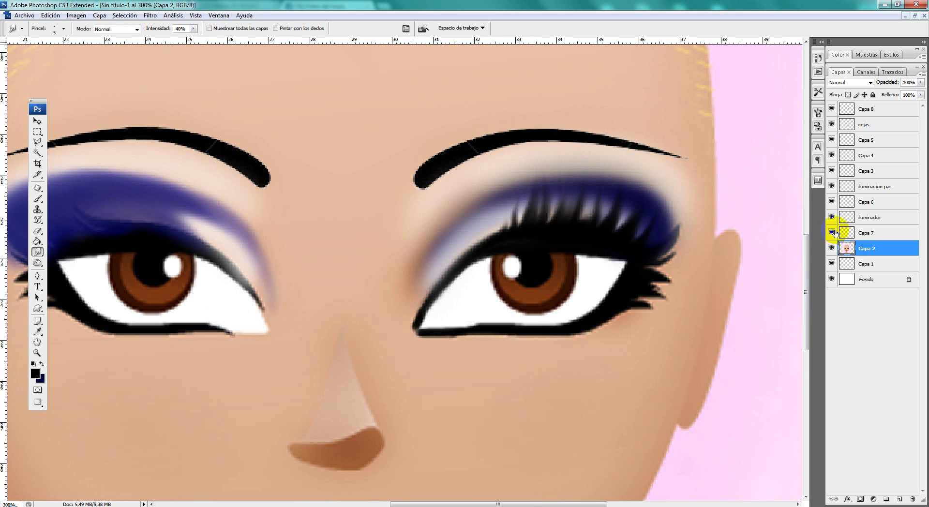
{"action": "left_click", "coordinate": [833, 112]}
{"action": "left_click", "coordinate": [831, 112]}
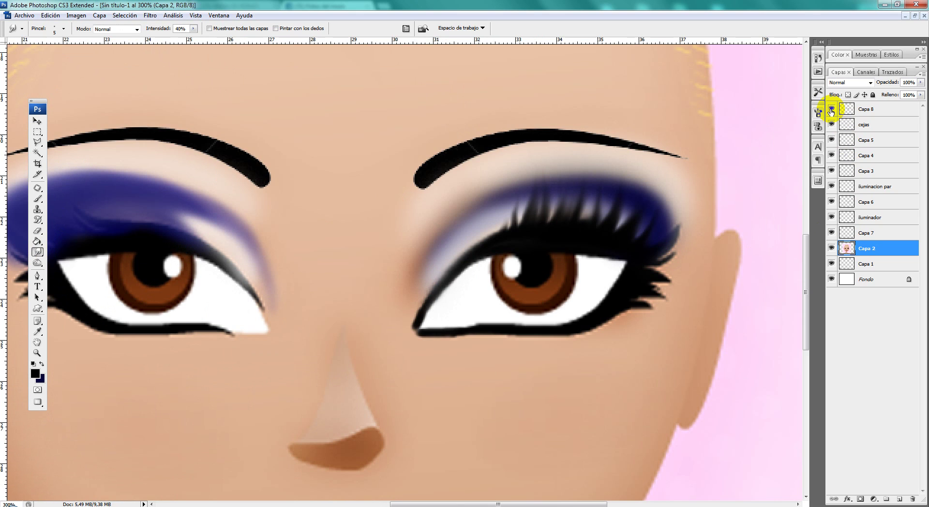
{"action": "left_click", "coordinate": [831, 125]}
{"action": "left_click", "coordinate": [831, 124]}
{"action": "left_click", "coordinate": [831, 140]}
{"action": "left_click", "coordinate": [831, 140]}
{"action": "left_click", "coordinate": [831, 156]}
{"action": "left_click", "coordinate": [831, 155]}
{"action": "left_click", "coordinate": [832, 171]}
{"action": "left_click", "coordinate": [832, 170]}
{"action": "left_click", "coordinate": [831, 185]}
{"action": "left_click", "coordinate": [832, 186]}
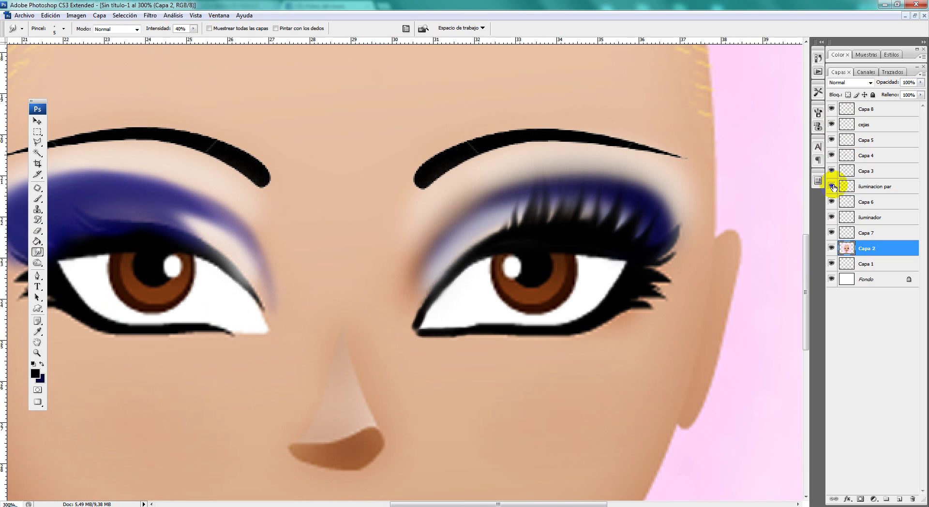
Smudge the eyelid highlight of the right-hand eye on the iluminacion par layer with a 26 px brush
{"action": "left_click", "coordinate": [871, 187]}
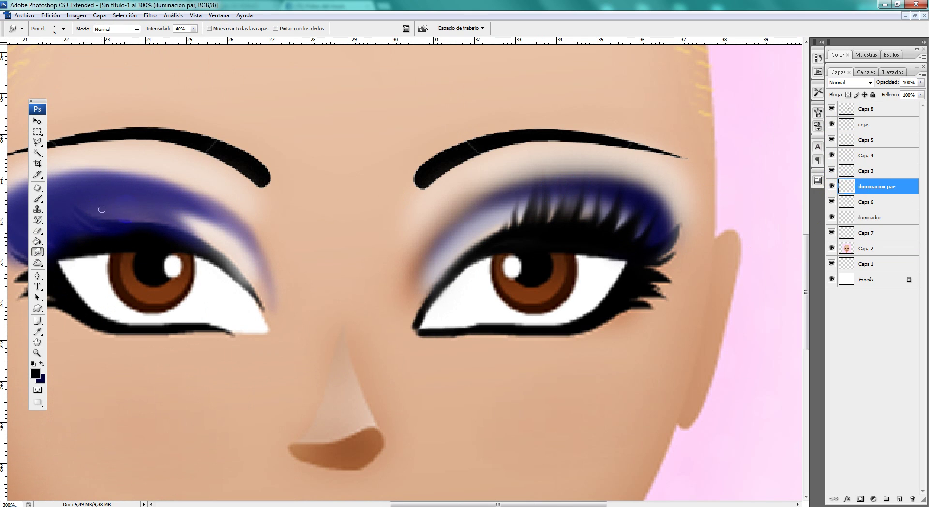
{"action": "right_click", "coordinate": [486, 209]}
{"action": "mouse_move", "coordinate": [499, 228]}
{"action": "left_mouse_down"}
{"action": "mouse_move", "coordinate": [535, 207]}
{"action": "mouse_move", "coordinate": [616, 203]}
{"action": "mouse_move", "coordinate": [649, 215]}
{"action": "mouse_move", "coordinate": [642, 220]}
{"action": "mouse_move", "coordinate": [658, 241]}
{"action": "left_mouse_up"}
{"action": "left_click", "coordinate": [478, 217]}
{"action": "left_click", "coordinate": [37, 353]}
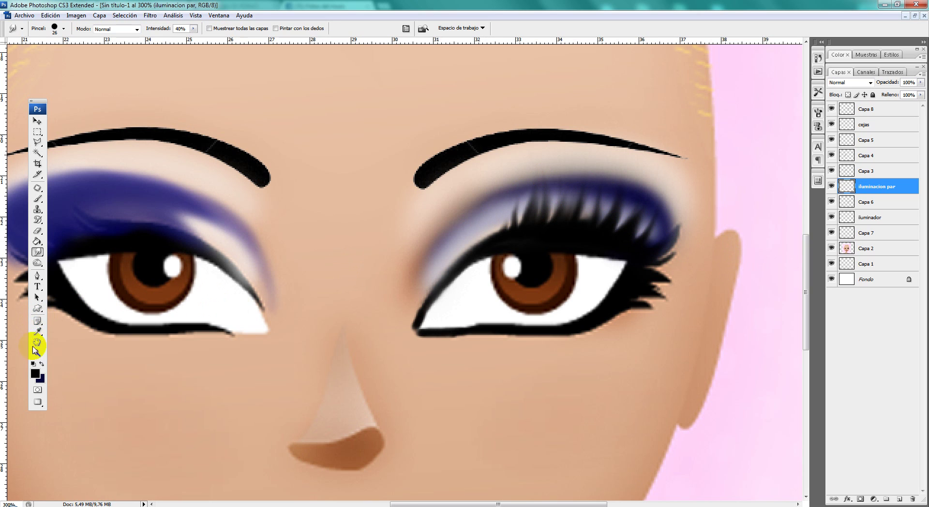
{"action": "left_click", "coordinate": [706, 214], "text": "alt"}
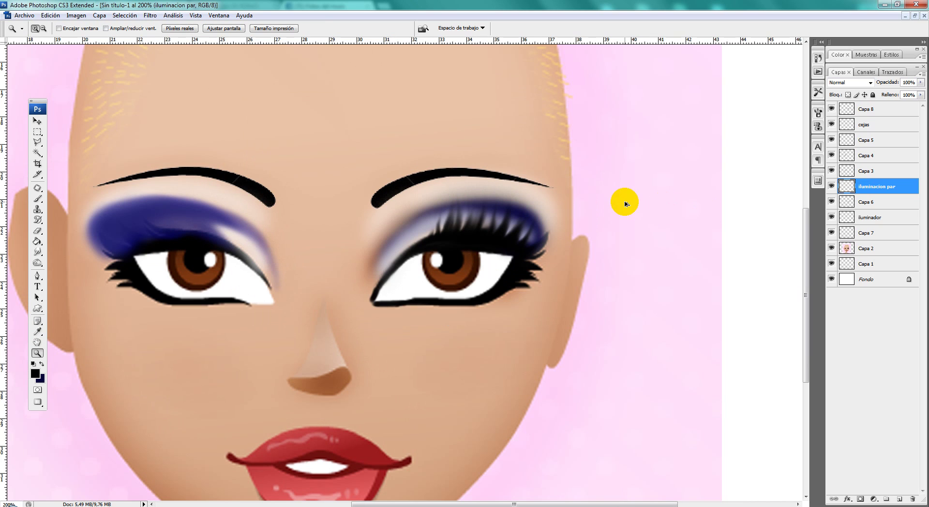
Burn soft shading on Capa 2 over the white of the right-hand eye and around its corners
{"action": "left_click", "coordinate": [625, 202], "text": "ctrl"}
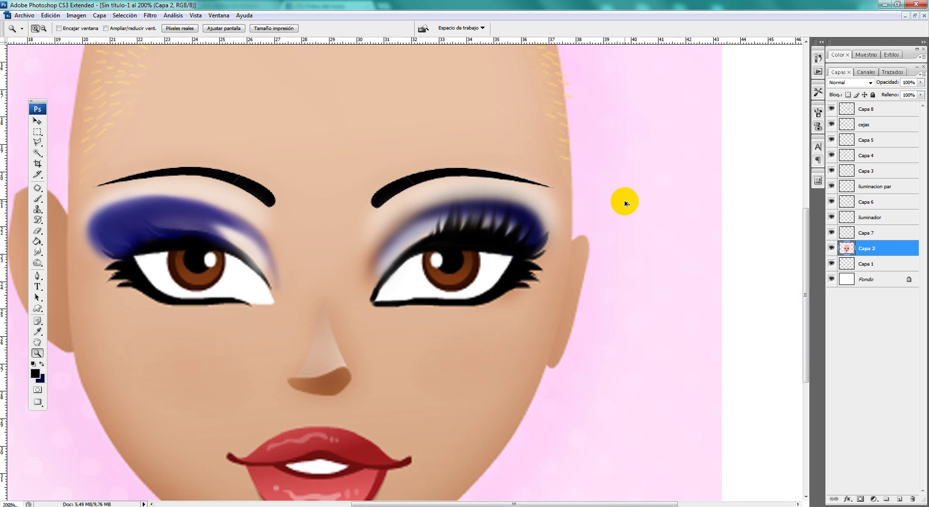
{"action": "key", "text": "ctrl+z"}
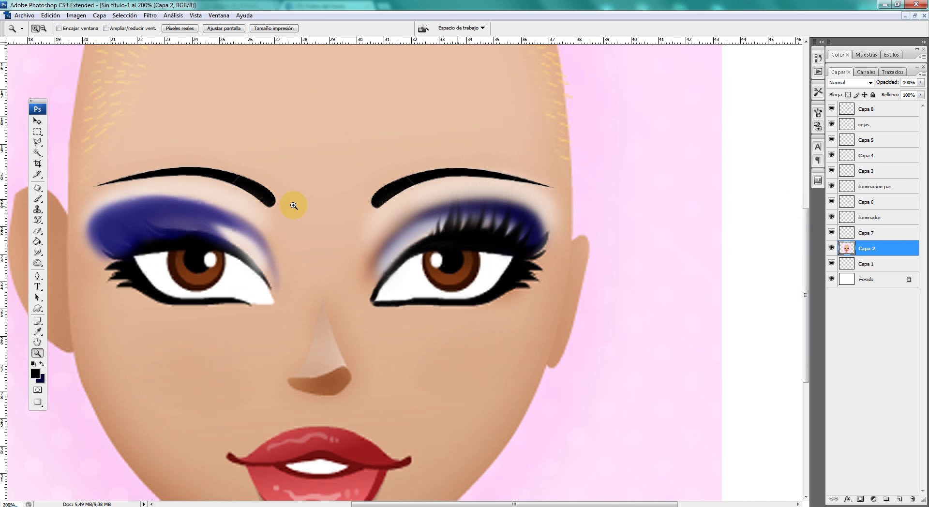
{"action": "left_click", "coordinate": [38, 263]}
{"action": "mouse_move", "coordinate": [402, 236]}
{"action": "left_mouse_down"}
{"action": "mouse_move", "coordinate": [465, 212]}
{"action": "mouse_move", "coordinate": [511, 212]}
{"action": "mouse_move", "coordinate": [541, 232]}
{"action": "mouse_move", "coordinate": [530, 253]}
{"action": "mouse_move", "coordinate": [537, 260]}
{"action": "mouse_move", "coordinate": [524, 249]}
{"action": "mouse_move", "coordinate": [502, 285]}
{"action": "mouse_move", "coordinate": [480, 297]}
{"action": "mouse_move", "coordinate": [511, 278]}
{"action": "mouse_move", "coordinate": [490, 294]}
{"action": "mouse_move", "coordinate": [523, 246]}
{"action": "mouse_move", "coordinate": [524, 214]}
{"action": "mouse_move", "coordinate": [469, 200]}
{"action": "mouse_move", "coordinate": [399, 237]}
{"action": "mouse_move", "coordinate": [370, 278]}
{"action": "mouse_move", "coordinate": [412, 226]}
{"action": "mouse_move", "coordinate": [454, 210]}
{"action": "mouse_move", "coordinate": [524, 213]}
{"action": "mouse_move", "coordinate": [539, 246]}
{"action": "left_mouse_up"}
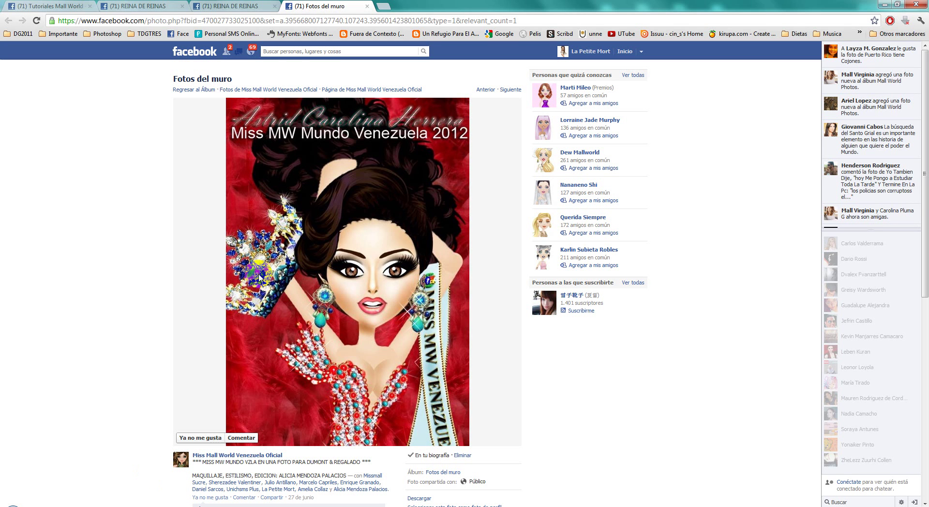
Switch to the browser and examine the eye makeup in the Facebook reference photos, enlarging the REINA DE REINAS one
{"action": "left_click", "coordinate": [392, 265]}
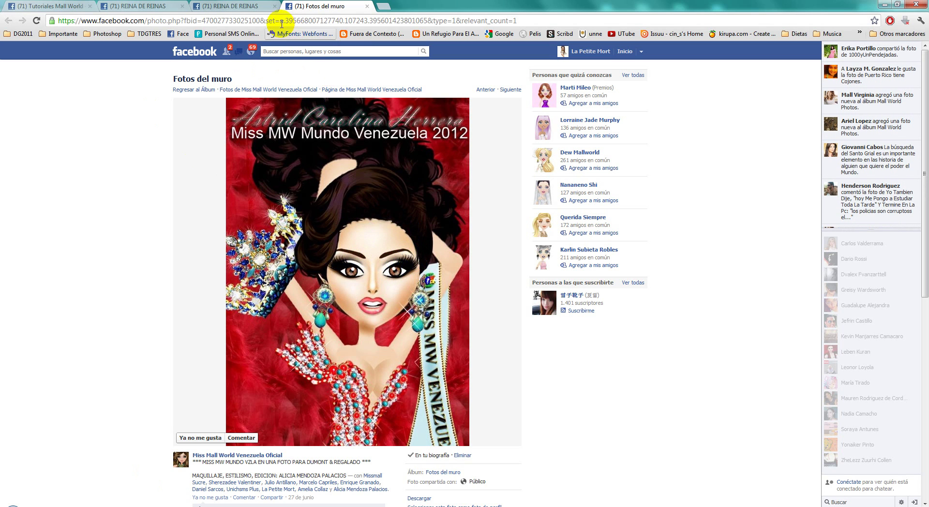
{"action": "left_click", "coordinate": [259, 7]}
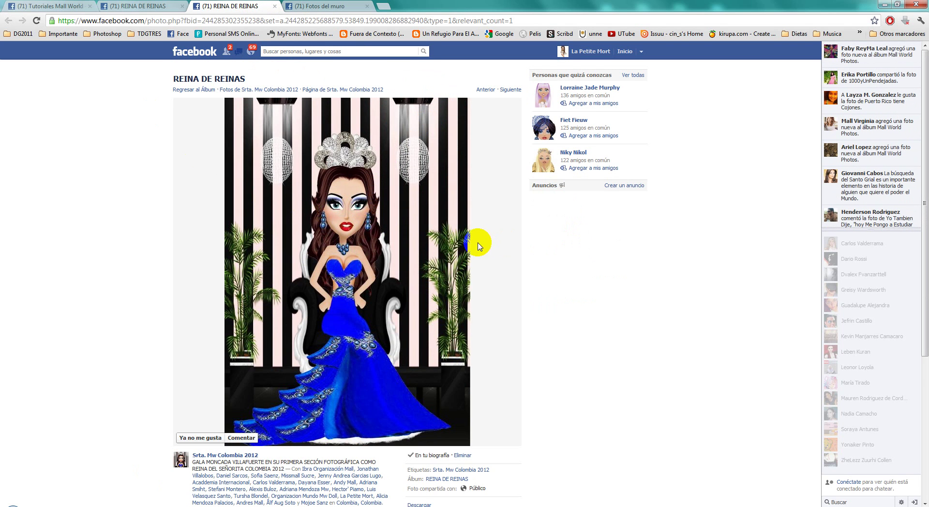
{"action": "key", "text": "ctrl+plus"}
{"action": "key", "text": "ctrl+plus"}
{"action": "key", "text": "ctrl+plus"}
{"action": "key", "text": "ctrl+plus"}
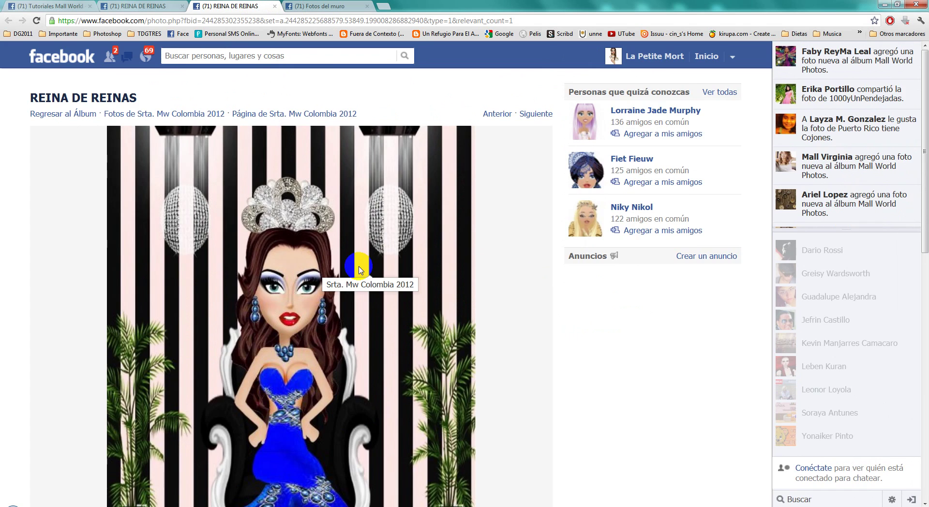
{"action": "scroll", "coordinate": [372, 250], "scroll_direction": "down", "scroll_amount": 2}
{"action": "key", "text": "ctrl+plus"}
{"action": "scroll", "coordinate": [429, 245], "scroll_direction": "down", "scroll_amount": 1}
{"action": "key", "text": "ctrl+plus"}
{"action": "key", "text": "ctrl+plus"}
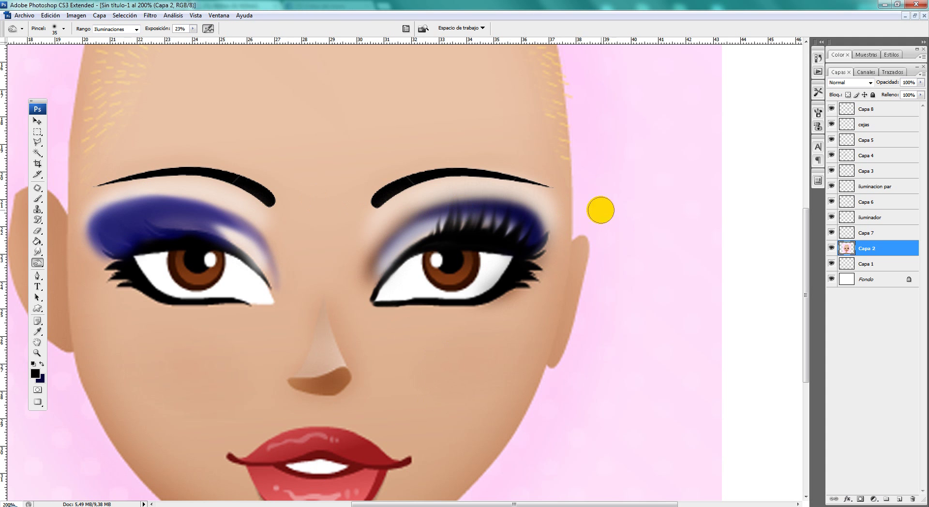
Create a new layer and place it between Capa 4 and Capa 3
{"action": "left_click", "coordinate": [895, 124]}
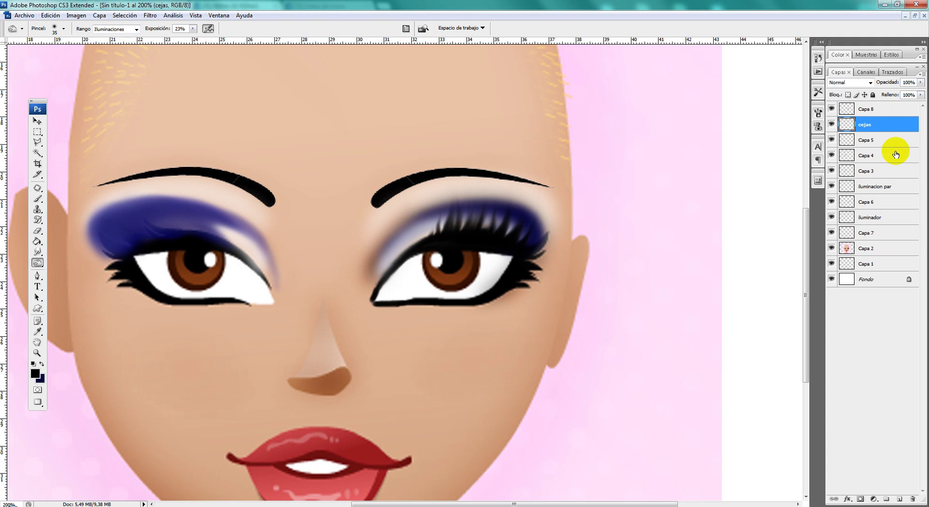
{"action": "left_click", "coordinate": [899, 499]}
{"action": "left_click_drag", "start_coordinate": [867, 142], "coordinate": [877, 168]}
Set the foreground colour to the muted violet-blue #433d69 sampled from the right-hand eyeshadow
{"action": "left_click", "coordinate": [36, 376]}
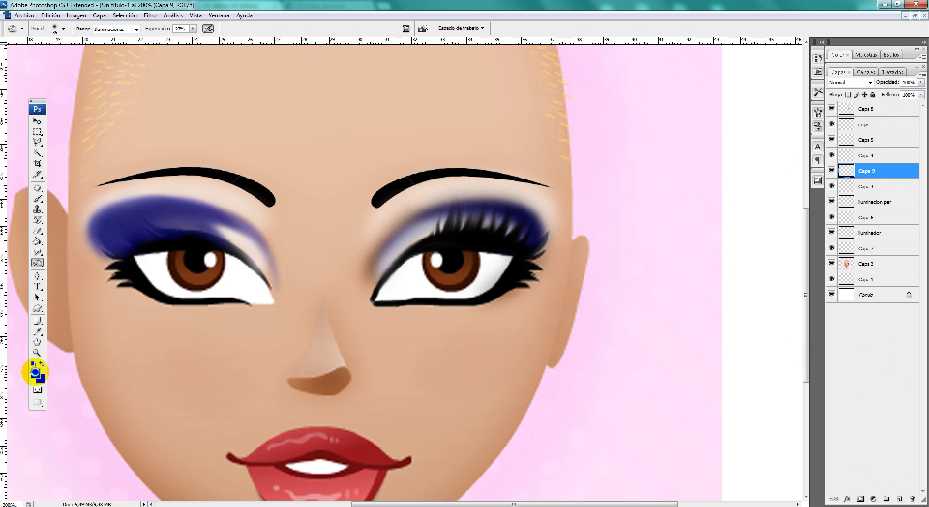
{"action": "left_click", "coordinate": [416, 230]}
{"action": "left_click", "coordinate": [442, 210]}
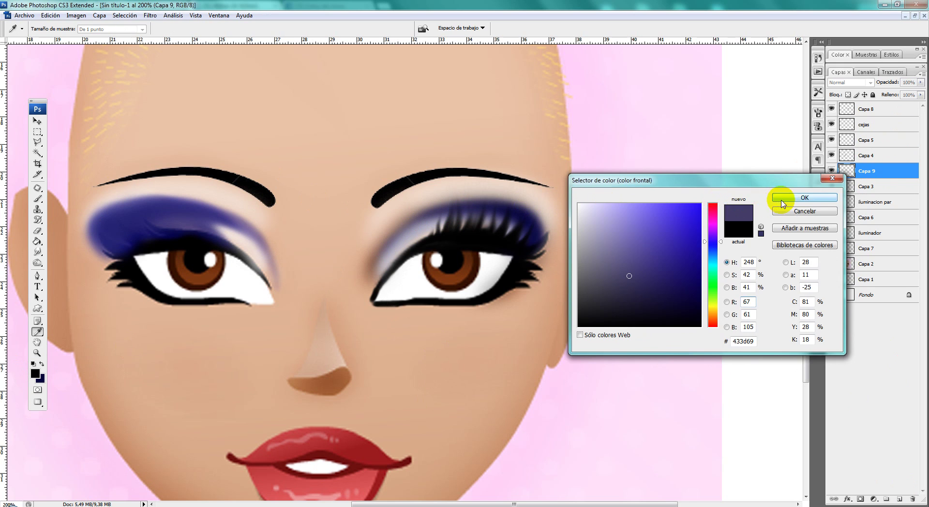
{"action": "left_click", "coordinate": [804, 197]}
{"action": "key", "text": "o"}
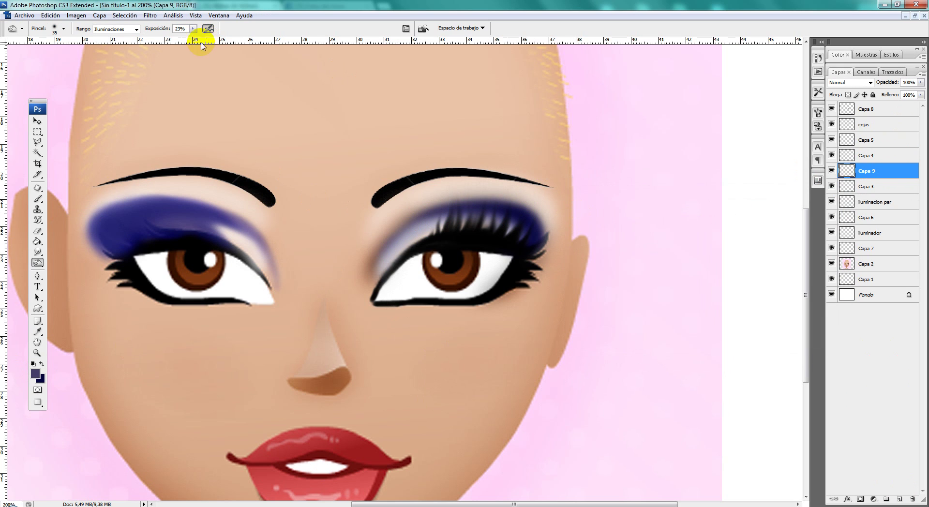
Set up a soft 27 px Brush at 51% opacity for painting on the new layer
{"action": "left_click", "coordinate": [38, 199]}
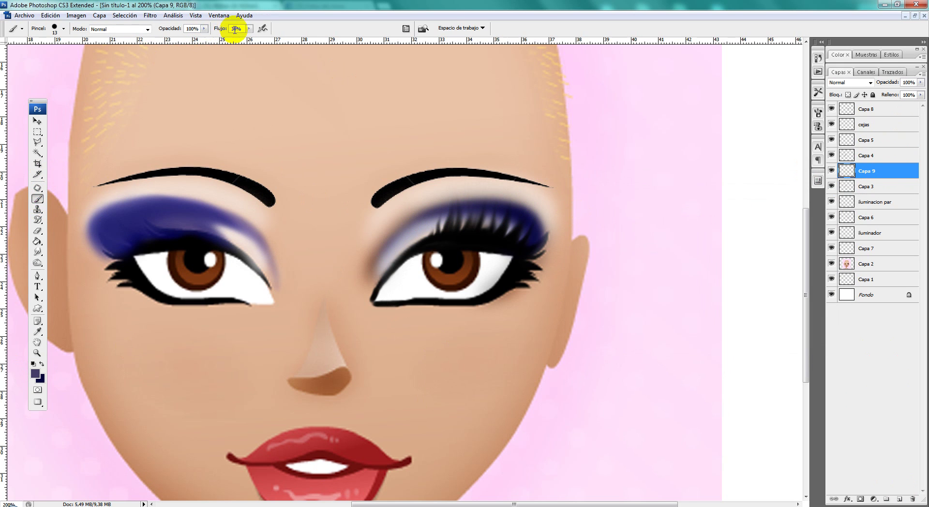
{"action": "left_click_drag", "start_coordinate": [203, 32], "coordinate": [179, 42]}
{"action": "right_click", "coordinate": [390, 248]}
{"action": "left_click", "coordinate": [470, 333]}
{"action": "left_click", "coordinate": [422, 263]}
Paint a violet-blue haze around the right-hand eyeshadow, along the crease from the inner to the outer corner
{"action": "mouse_move", "coordinate": [421, 264]}
{"action": "left_mouse_down"}
{"action": "mouse_move", "coordinate": [395, 260]}
{"action": "mouse_move", "coordinate": [373, 238]}
{"action": "mouse_move", "coordinate": [392, 209]}
{"action": "mouse_move", "coordinate": [443, 202]}
{"action": "left_mouse_up"}
{"action": "key", "text": "ctrl+z"}
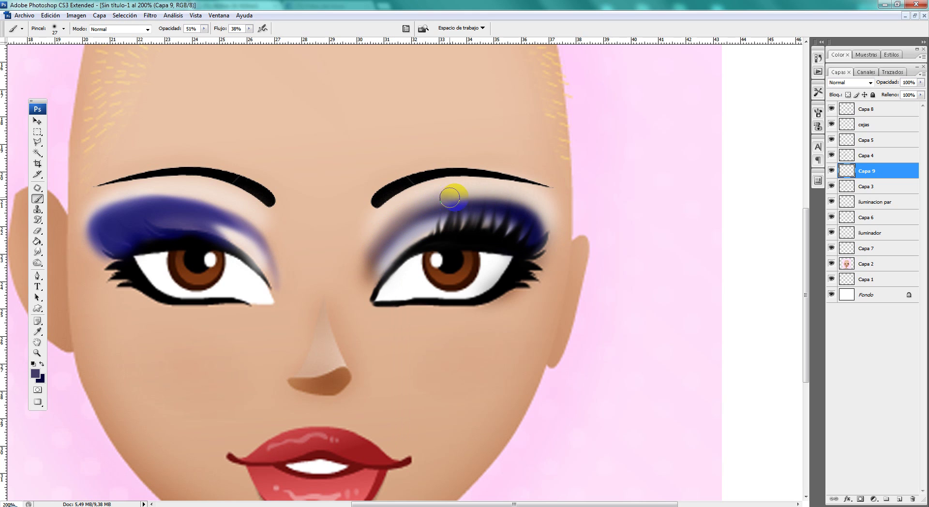
{"action": "left_click_drag", "start_coordinate": [449, 198], "coordinate": [490, 198]}
{"action": "left_click_drag", "start_coordinate": [549, 226], "coordinate": [535, 256]}
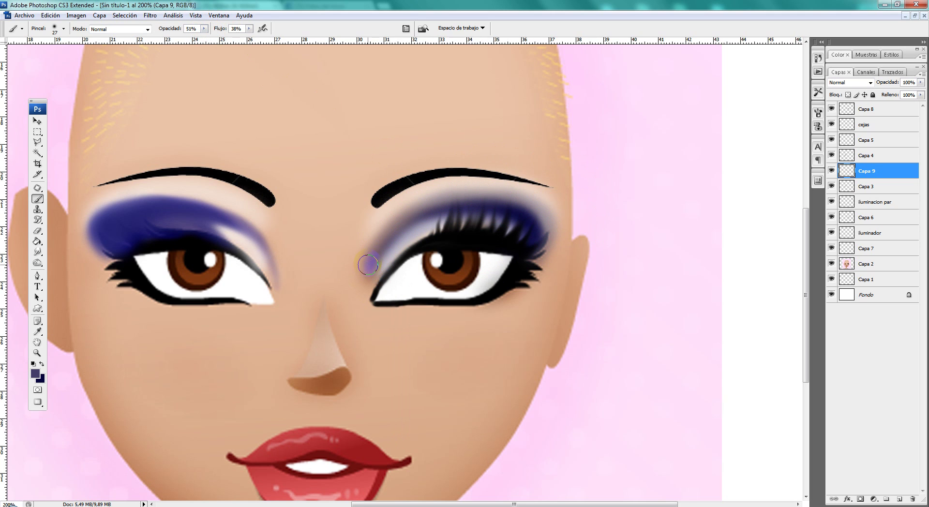
{"action": "left_click_drag", "start_coordinate": [391, 228], "coordinate": [438, 202]}
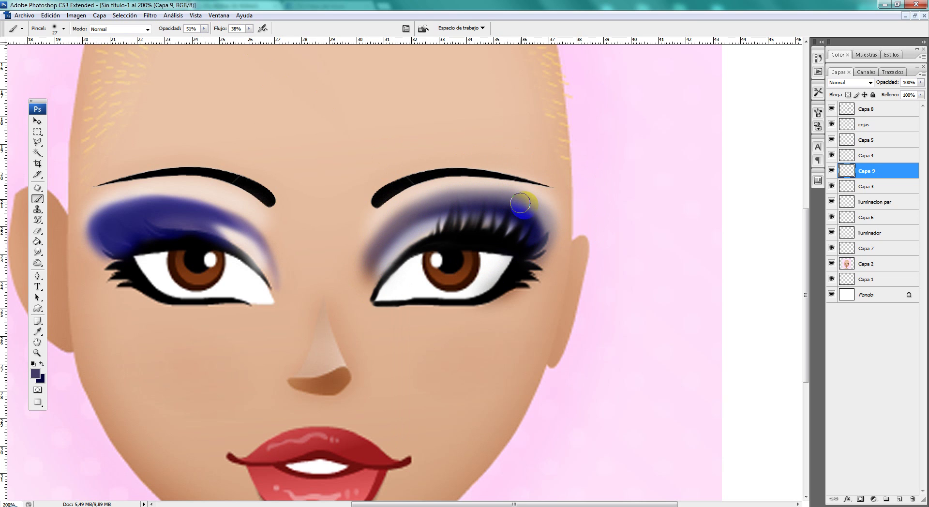
{"action": "left_click", "coordinate": [399, 269]}
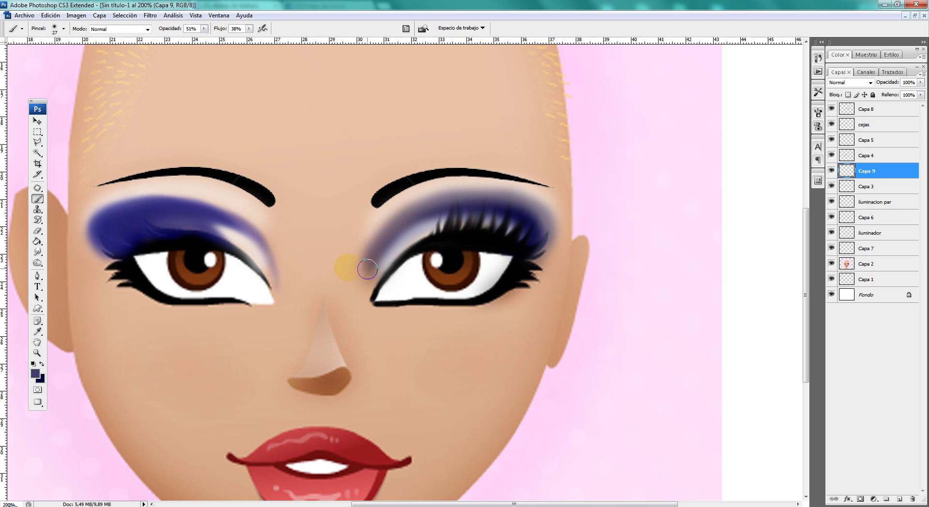
Check the makeup on the whole face, then set the foreground colour to #eeeeee with the iluminacion par layer active
{"action": "left_click", "coordinate": [37, 353]}
{"action": "left_click", "coordinate": [583, 224], "text": "alt"}
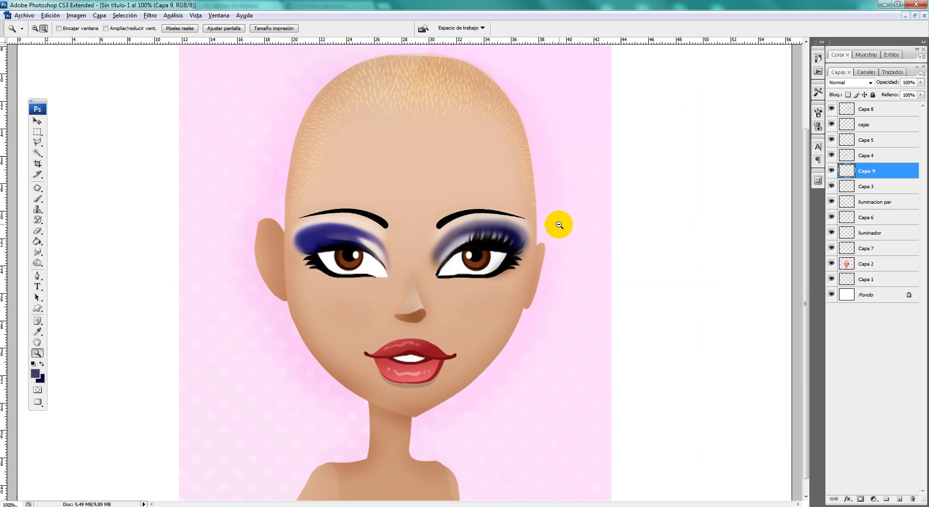
{"action": "left_click", "coordinate": [630, 222], "text": "alt"}
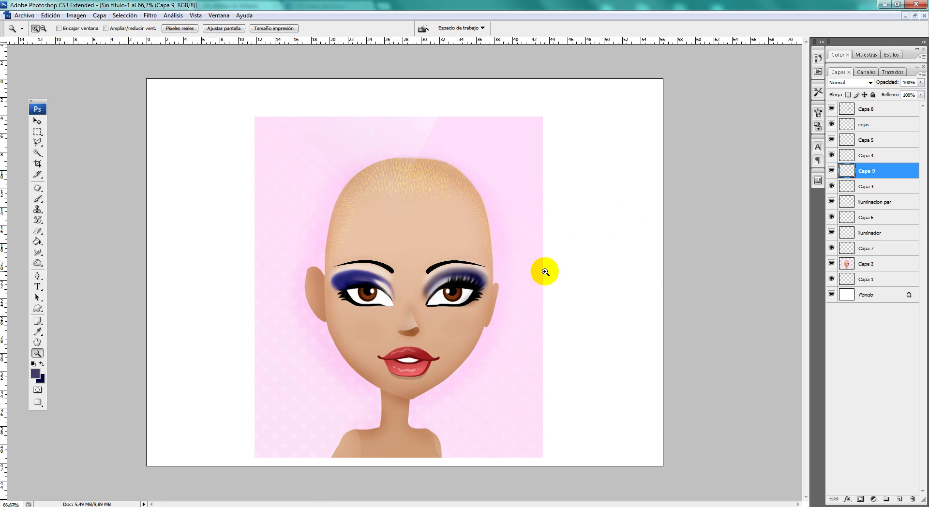
{"action": "left_click", "coordinate": [548, 265]}
{"action": "left_click", "coordinate": [561, 267]}
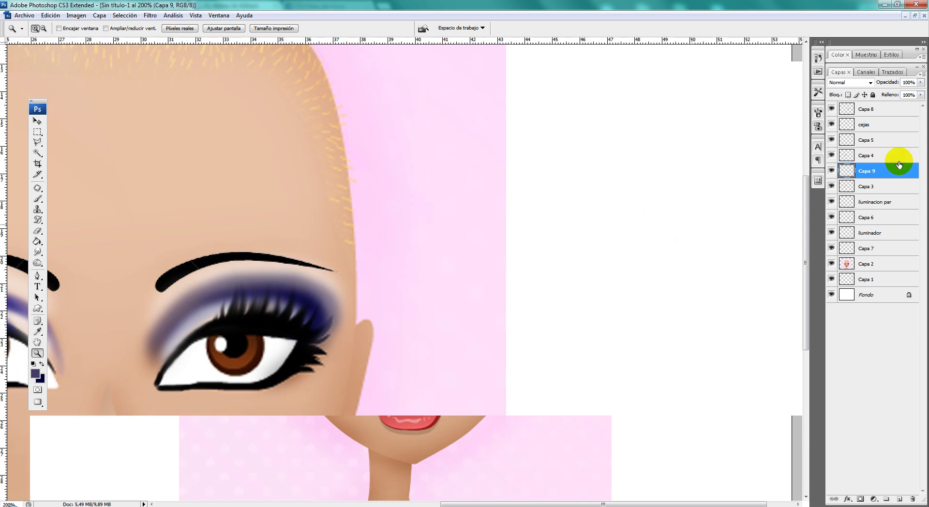
{"action": "left_click", "coordinate": [868, 201]}
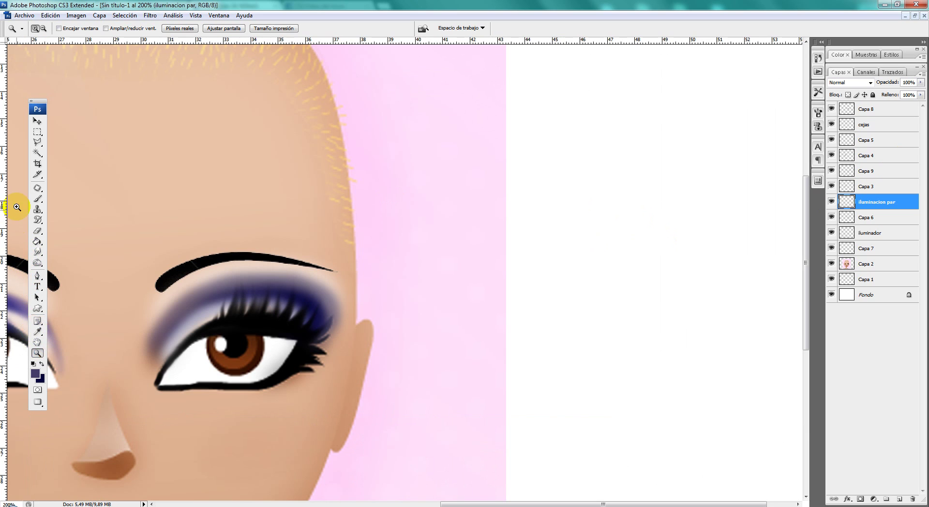
{"action": "left_click", "coordinate": [38, 332]}
{"action": "left_click", "coordinate": [35, 373]}
{"action": "left_click", "coordinate": [193, 276]}
{"action": "left_click", "coordinate": [566, 190]}
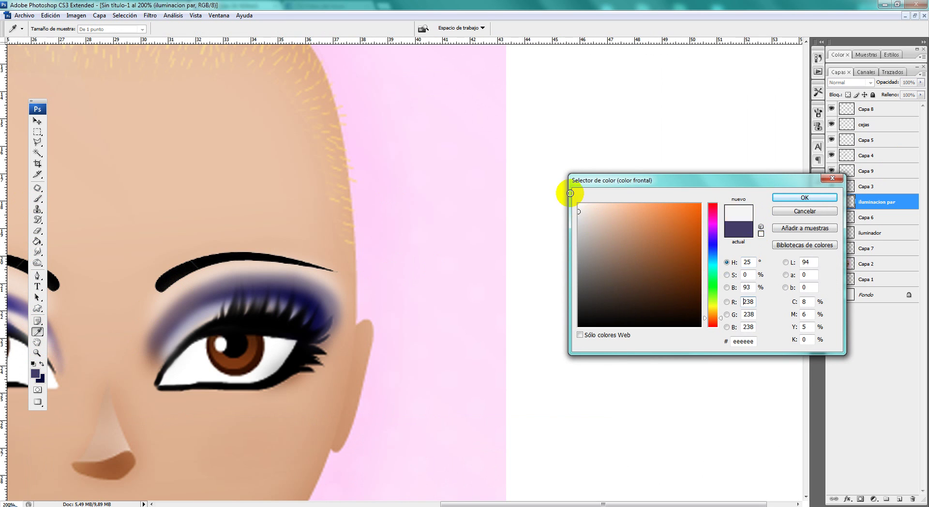
{"action": "left_click", "coordinate": [804, 198]}
Brush light highlights beneath the right-hand eyebrow and on the inner part of that eyelid
{"action": "key", "text": "b"}
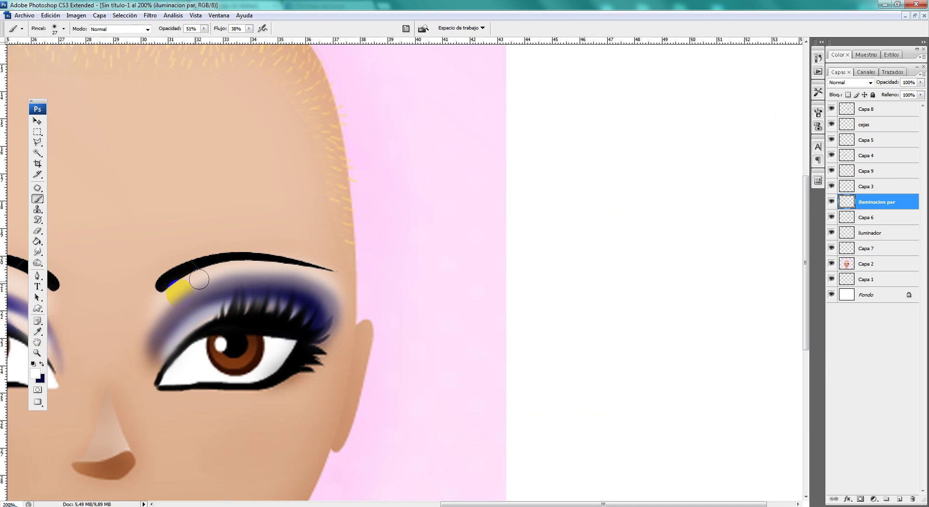
{"action": "mouse_move", "coordinate": [174, 291]}
{"action": "left_mouse_down"}
{"action": "mouse_move", "coordinate": [218, 272]}
{"action": "mouse_move", "coordinate": [334, 271]}
{"action": "left_mouse_up"}
{"action": "left_click_drag", "start_coordinate": [183, 347], "coordinate": [205, 347]}
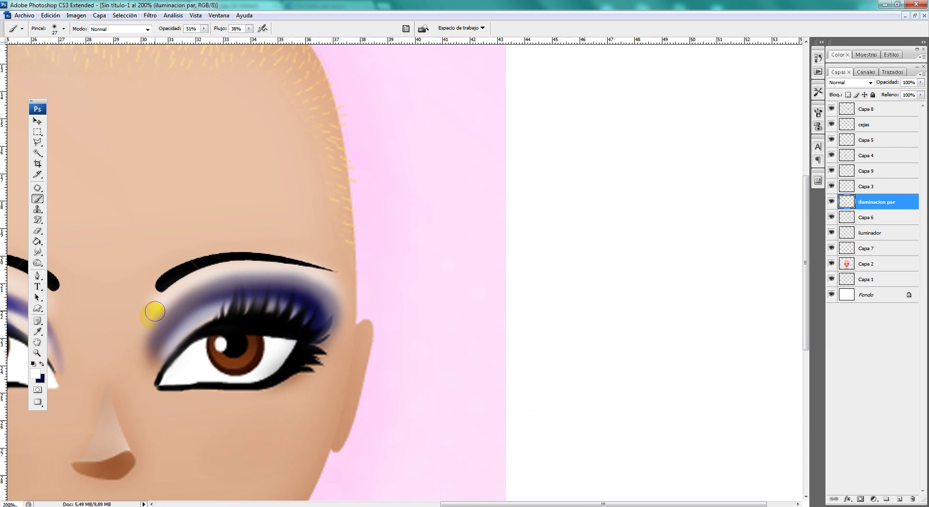
{"action": "left_click_drag", "start_coordinate": [222, 344], "coordinate": [343, 263]}
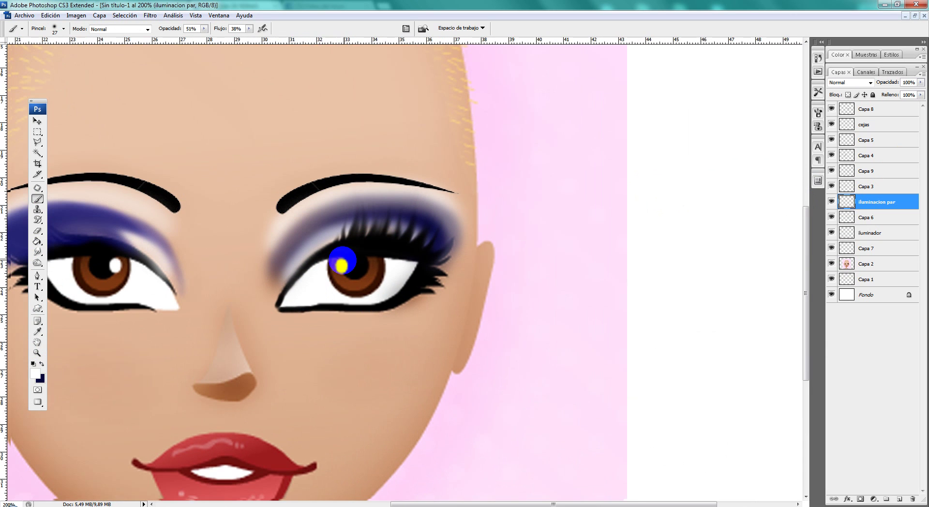
{"action": "left_click_drag", "start_coordinate": [274, 295], "coordinate": [313, 270]}
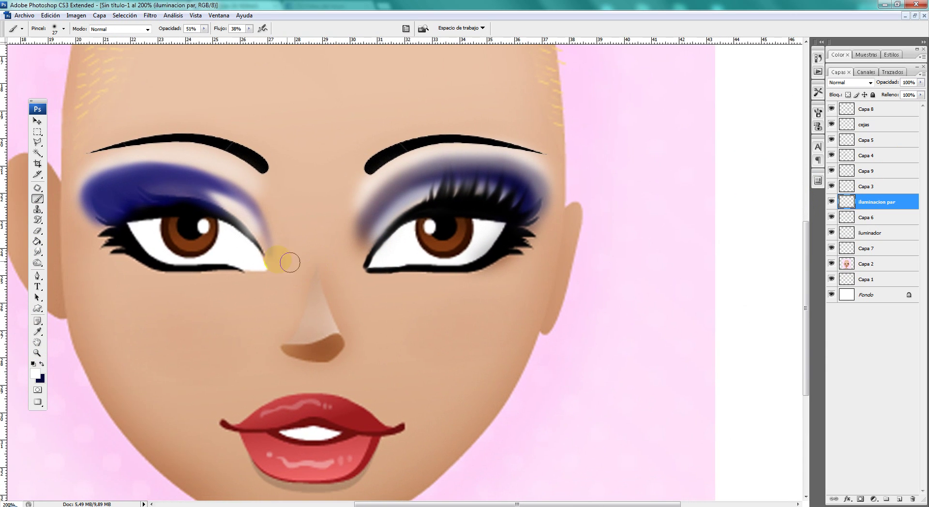
Merge all makeup layers from Capa 8 down to Capa 7 into one and toggle the merged layer's visibility to compare
{"action": "left_click", "coordinate": [41, 120]}
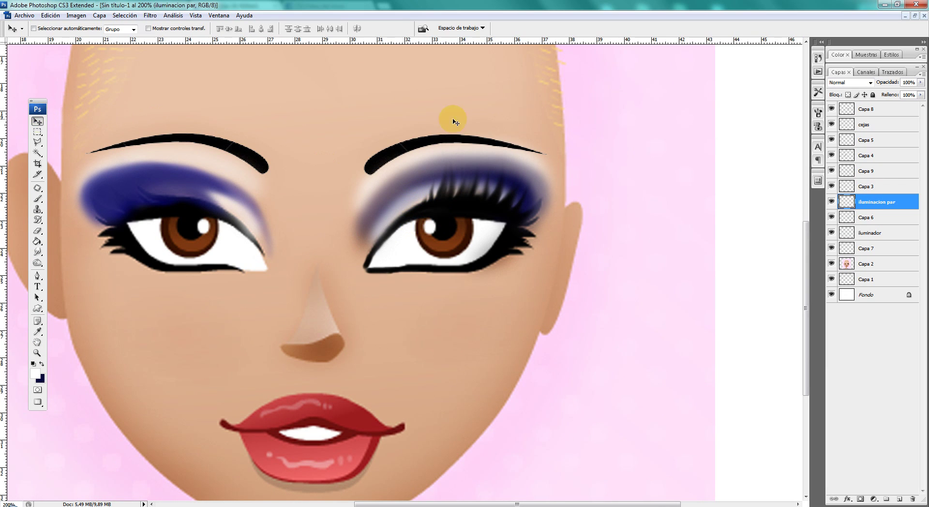
{"action": "left_click", "coordinate": [866, 109]}
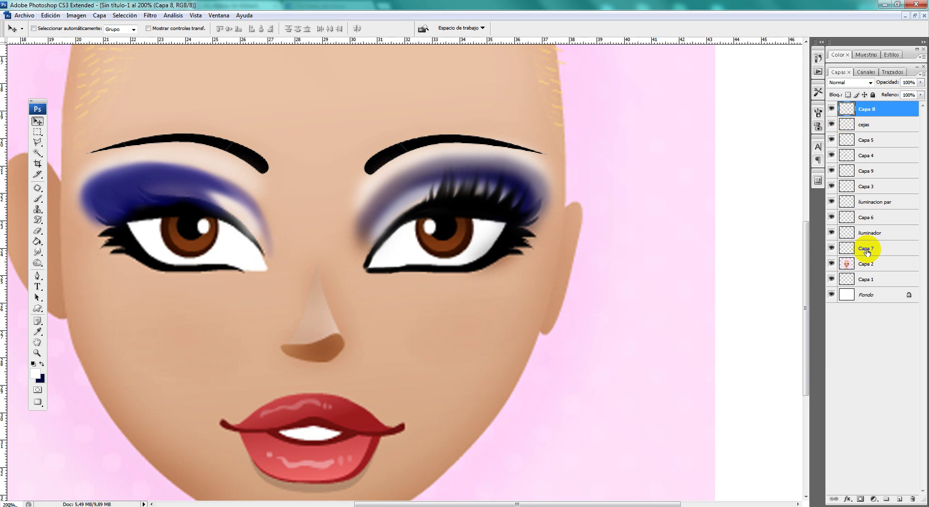
{"action": "left_click", "coordinate": [865, 249], "text": "shift"}
{"action": "key", "text": "ctrl+e"}
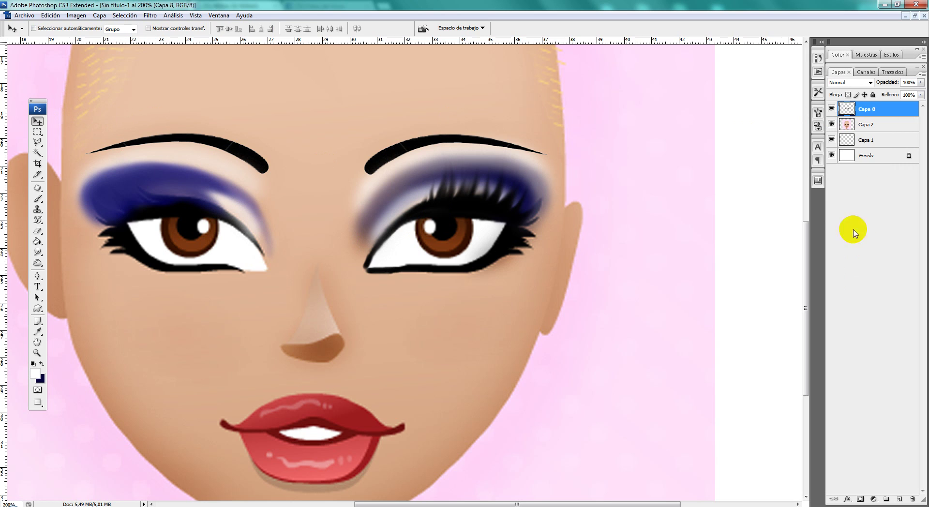
{"action": "left_click", "coordinate": [831, 109]}
{"action": "left_click", "coordinate": [831, 109]}
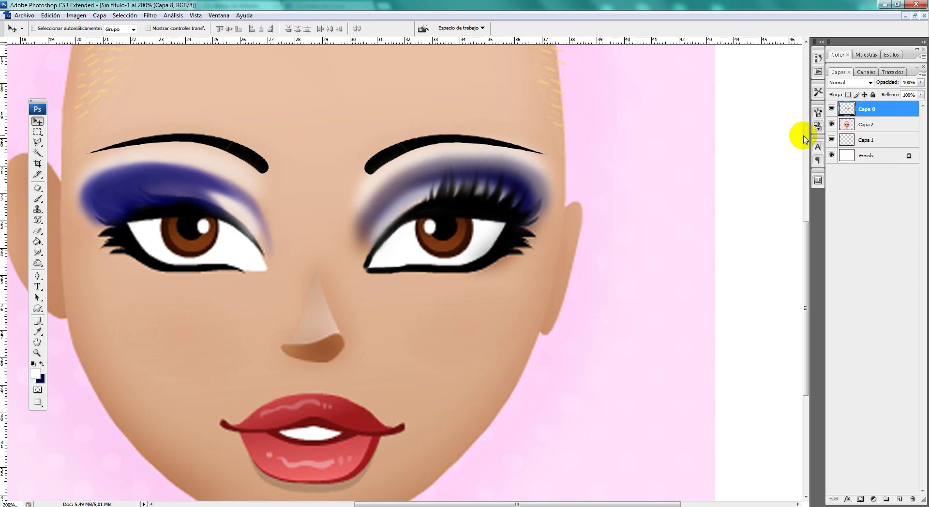
Delete the left-hand eye's makeup and brow from the merged layer with a rectangular selection, and deselect
{"action": "scroll", "coordinate": [271, 190], "scroll_direction": "left", "scroll_amount": 3}
{"action": "left_click", "coordinate": [36, 133]}
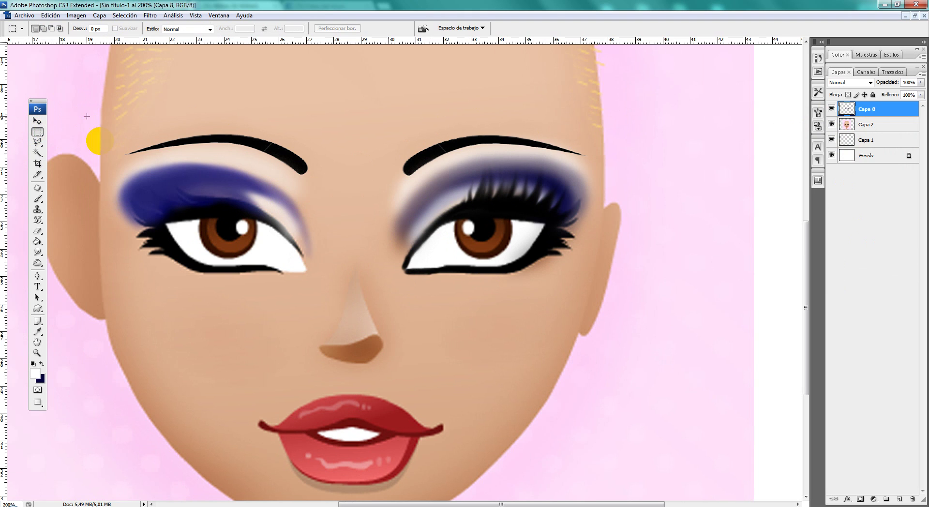
{"action": "left_click_drag", "start_coordinate": [359, 341], "coordinate": [363, 341]}
{"action": "key", "text": "Delete"}
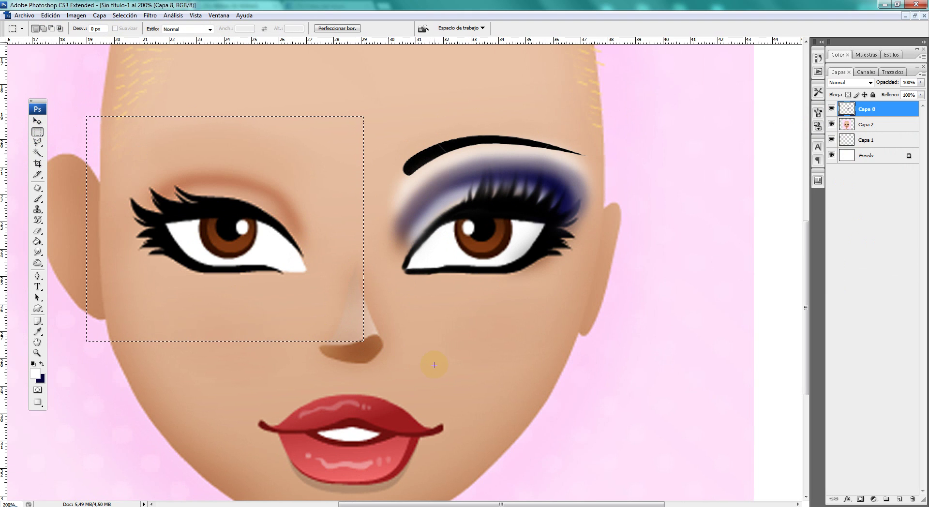
{"action": "key", "text": "ctrl+z"}
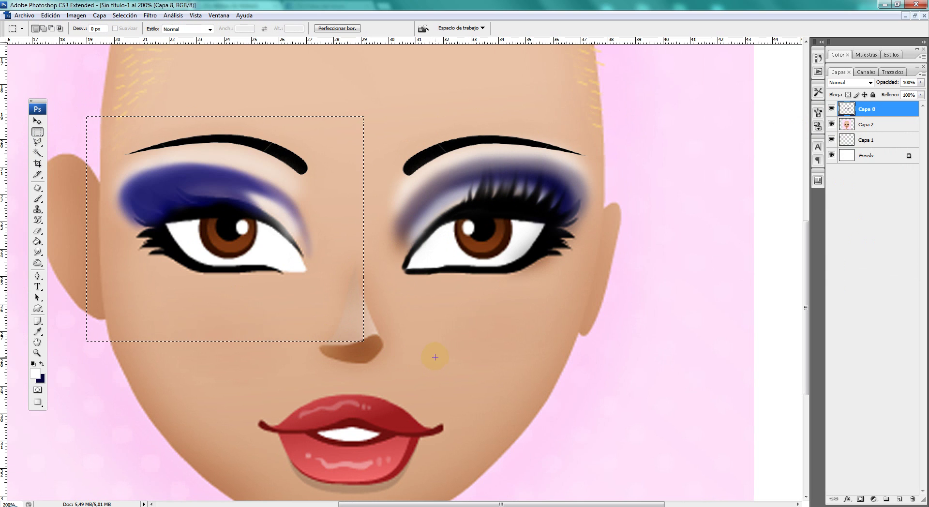
{"action": "key", "text": "Delete"}
{"action": "key", "text": "ctrl+d"}
Duplicate the Capa 8 layer that holds the right-hand eye makeup, keeping the suggested name
{"action": "left_click", "coordinate": [38, 121]}
{"action": "right_click", "coordinate": [863, 109]}
{"action": "left_click", "coordinate": [844, 144]}
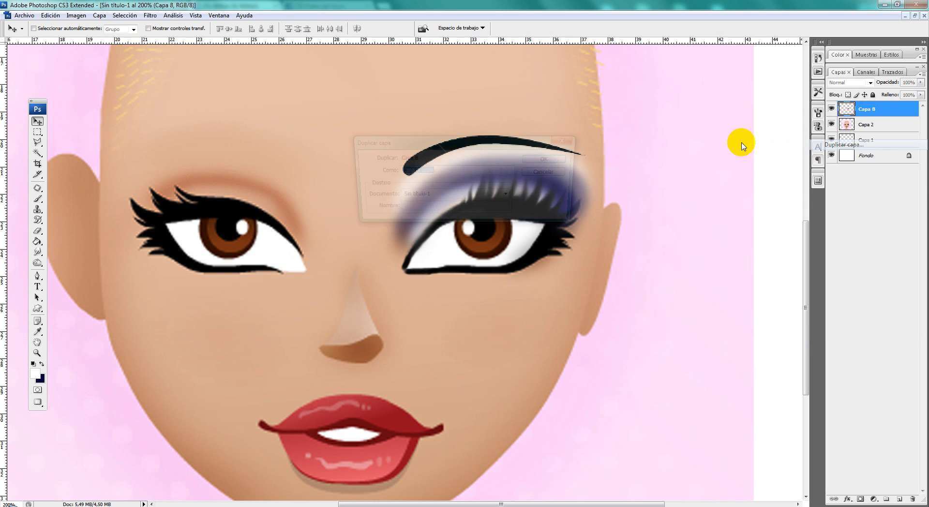
{"action": "left_click", "coordinate": [544, 159]}
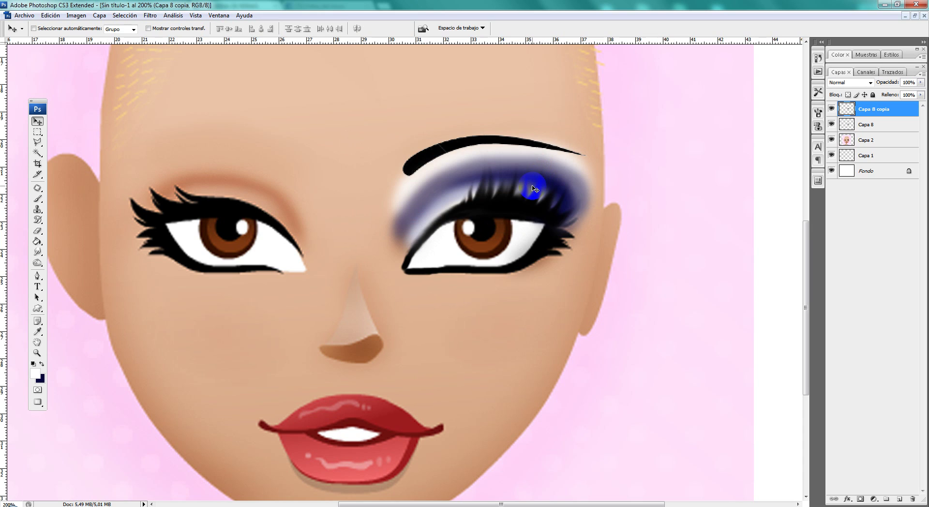
Flip the Capa 8 copia layer horizontally with a free transform
{"action": "right_click", "coordinate": [516, 188]}
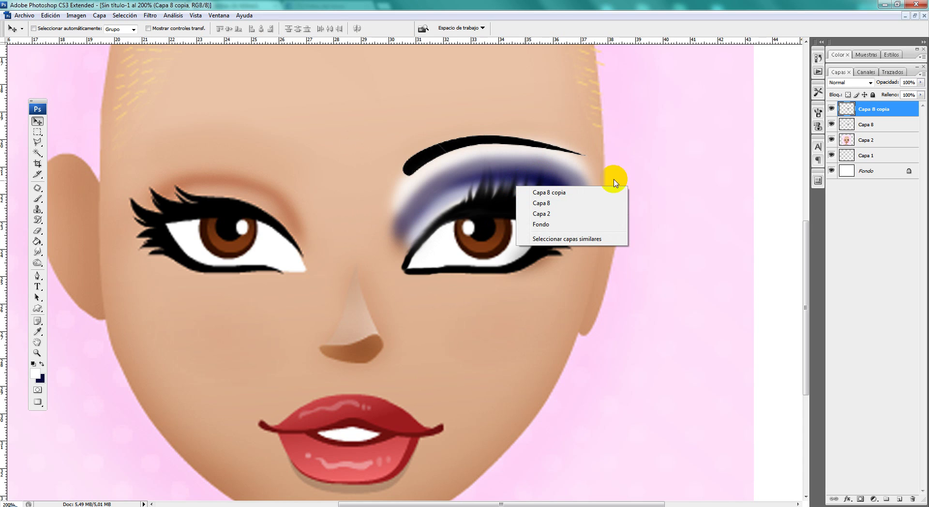
{"action": "left_click", "coordinate": [667, 233]}
{"action": "key", "text": "ctrl+t"}
{"action": "right_click", "coordinate": [495, 227]}
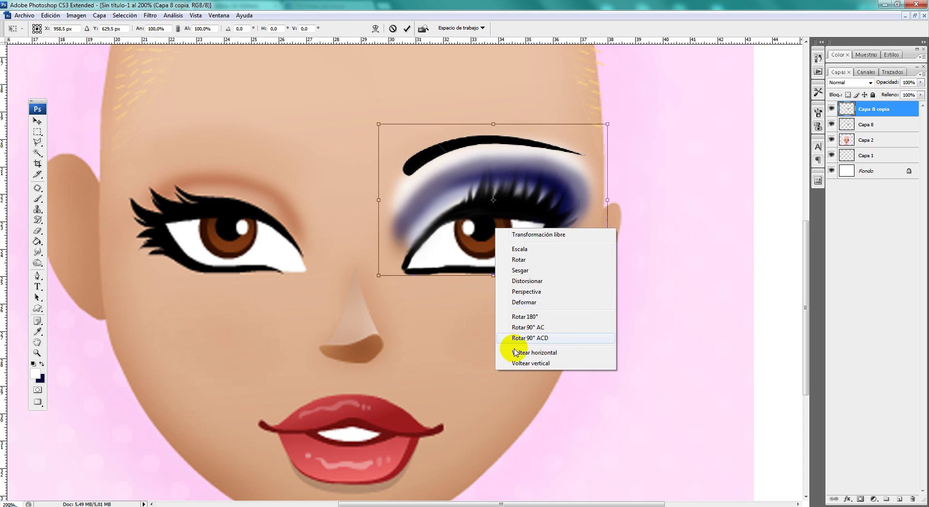
{"action": "left_click", "coordinate": [516, 348]}
{"action": "key", "text": "Return"}
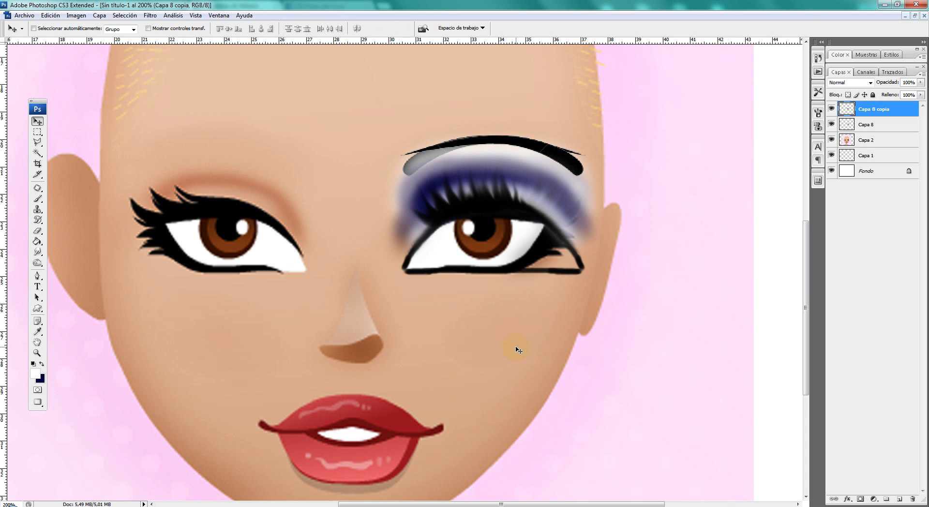
Move the mirrored makeup across the face and nudge it until it lines up with the left-hand eye
{"action": "key", "text": "shift+Left"}
{"action": "key", "text": "shift+Left"}
{"action": "key", "text": "shift+Left"}
{"action": "key", "text": "shift+Left"}
{"action": "key", "text": "shift+Left"}
{"action": "key", "text": "shift+Left"}
{"action": "key", "text": "shift+Left"}
{"action": "key", "text": "shift+Left"}
{"action": "key", "text": "shift+Left"}
{"action": "key", "text": "shift+Left"}
{"action": "key", "text": "shift+Left"}
{"action": "key", "text": "shift+Left"}
{"action": "key", "text": "shift+Left"}
{"action": "key", "text": "shift+Left"}
{"action": "key", "text": "shift+Left"}
{"action": "key", "text": "shift+Left"}
{"action": "key", "text": "shift+Left"}
{"action": "key", "text": "shift+Left"}
{"action": "key", "text": "shift+Left"}
{"action": "key", "text": "shift+Left"}
{"action": "key", "text": "shift+Left"}
{"action": "key", "text": "shift+Left"}
{"action": "key", "text": "shift+Left"}
{"action": "key", "text": "shift+Left"}
{"action": "key", "text": "shift+Left"}
{"action": "key", "text": "shift+Left"}
{"action": "key", "text": "shift+Left"}
{"action": "key", "text": "shift+Left"}
{"action": "key", "text": "shift+Left"}
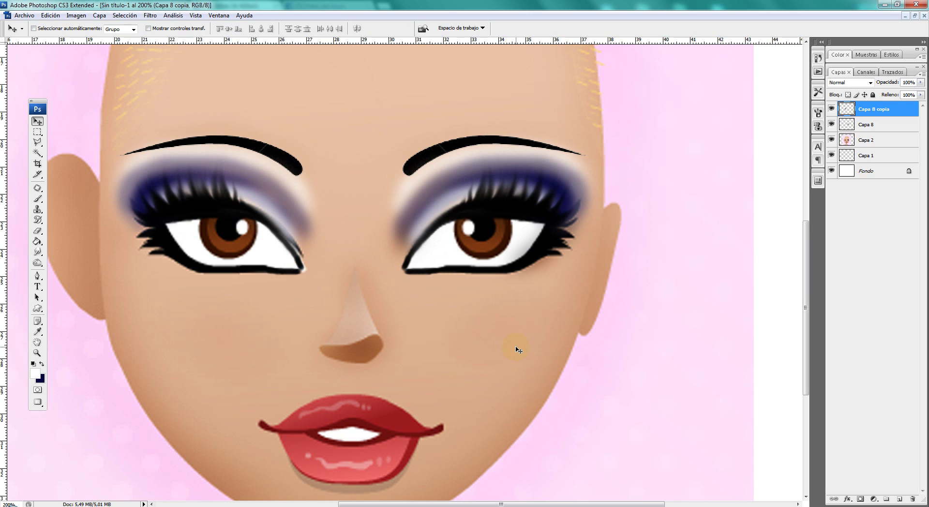
{"action": "key", "text": "Right"}
{"action": "key", "text": "Right"}
{"action": "key", "text": "Right"}
{"action": "key", "text": "Right"}
{"action": "key", "text": "Right"}
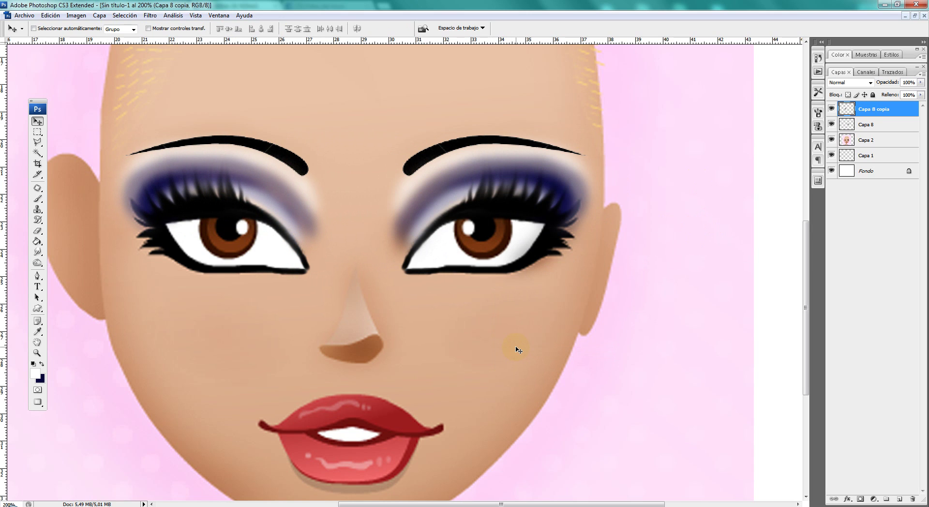
Set up the Dodge tool on Capa 2 with the midtones range, 56% exposure and a 23 px brush
{"action": "left_click", "coordinate": [37, 353]}
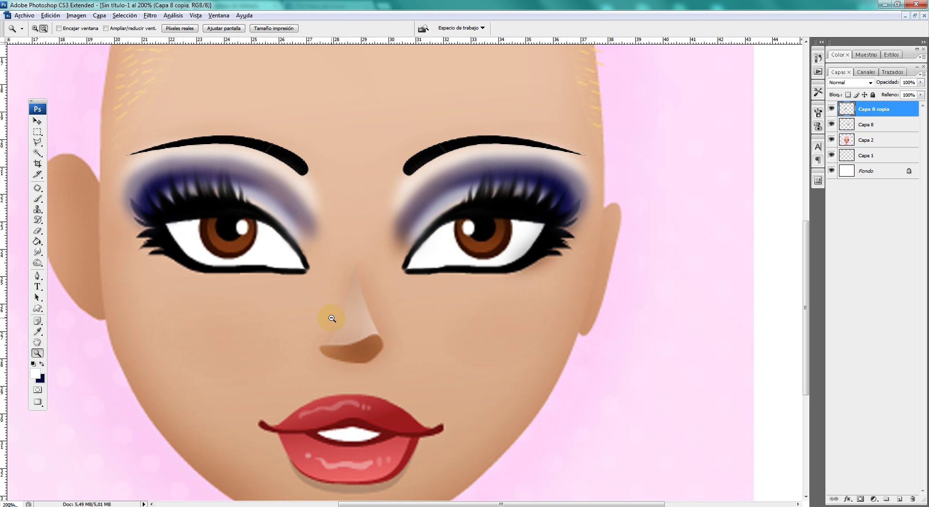
{"action": "left_click", "coordinate": [332, 319], "text": "alt"}
{"action": "left_click", "coordinate": [564, 195], "text": "alt"}
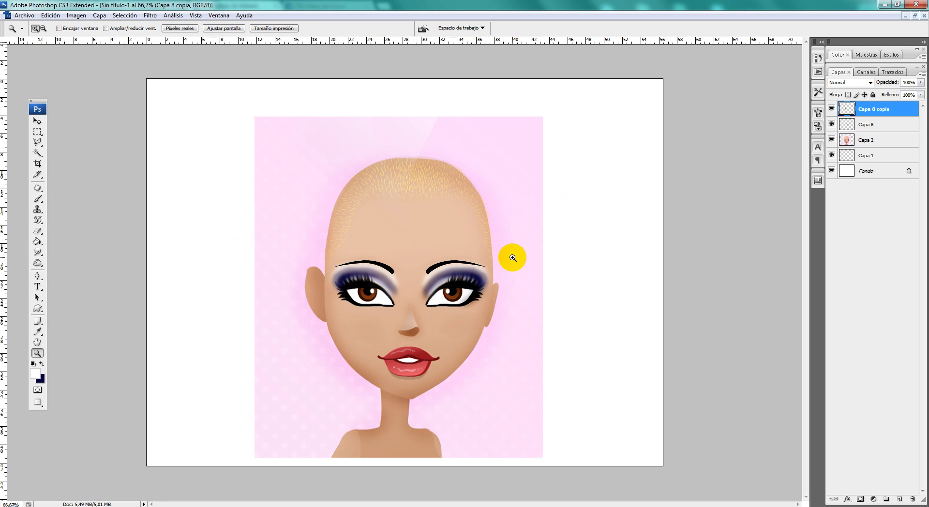
{"action": "left_click", "coordinate": [473, 334]}
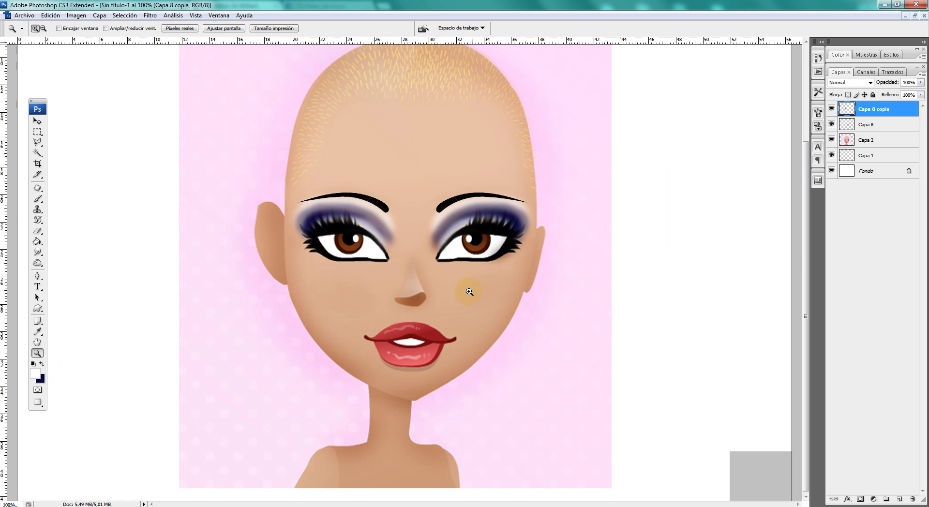
{"action": "left_click", "coordinate": [466, 287]}
{"action": "left_click_drag", "start_coordinate": [37, 263], "coordinate": [72, 263]}
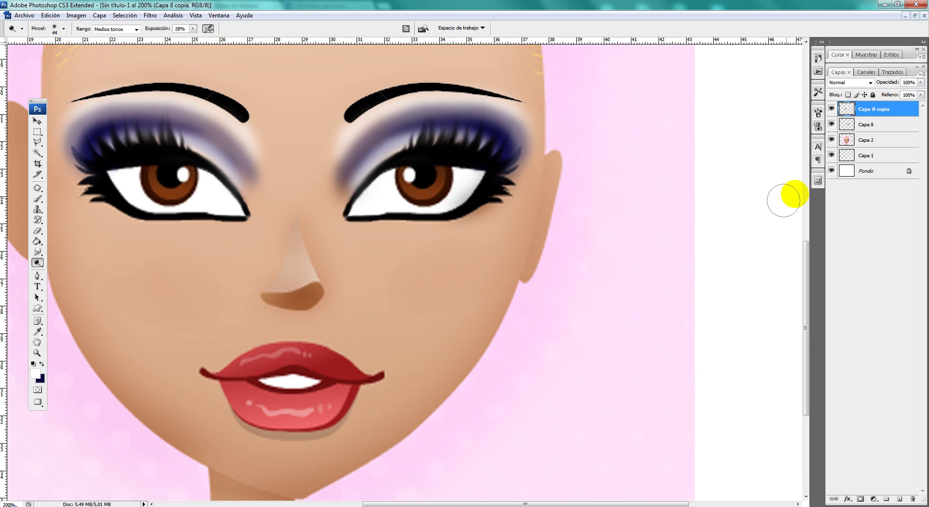
{"action": "left_click", "coordinate": [871, 140]}
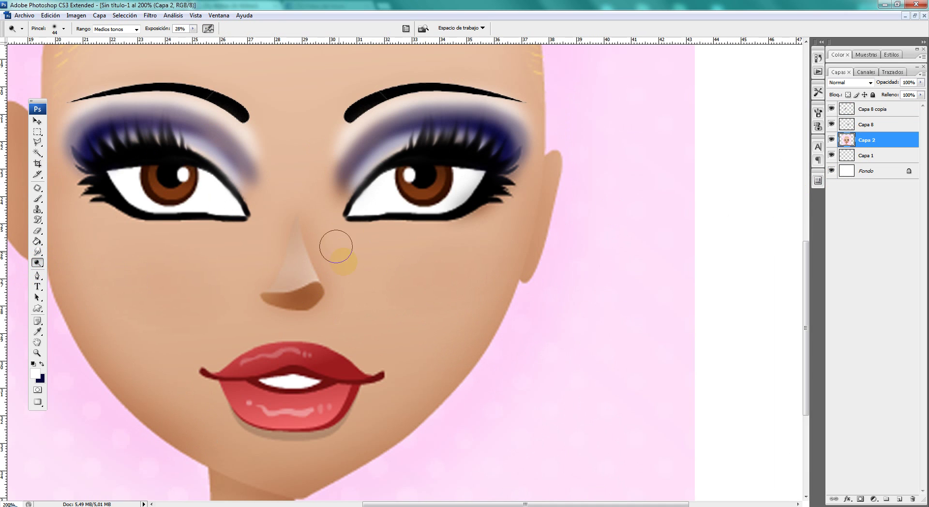
{"action": "left_click", "coordinate": [137, 29]}
{"action": "left_click", "coordinate": [128, 45]}
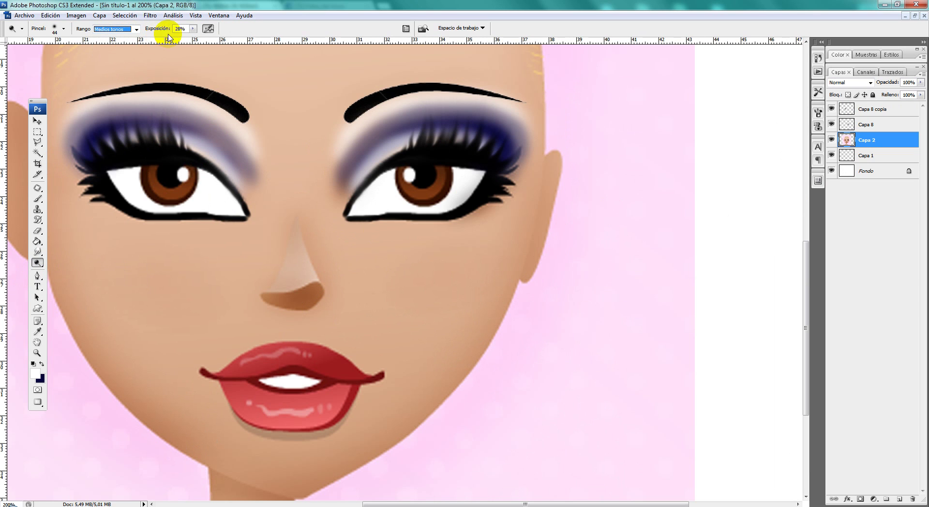
{"action": "left_click", "coordinate": [193, 28]}
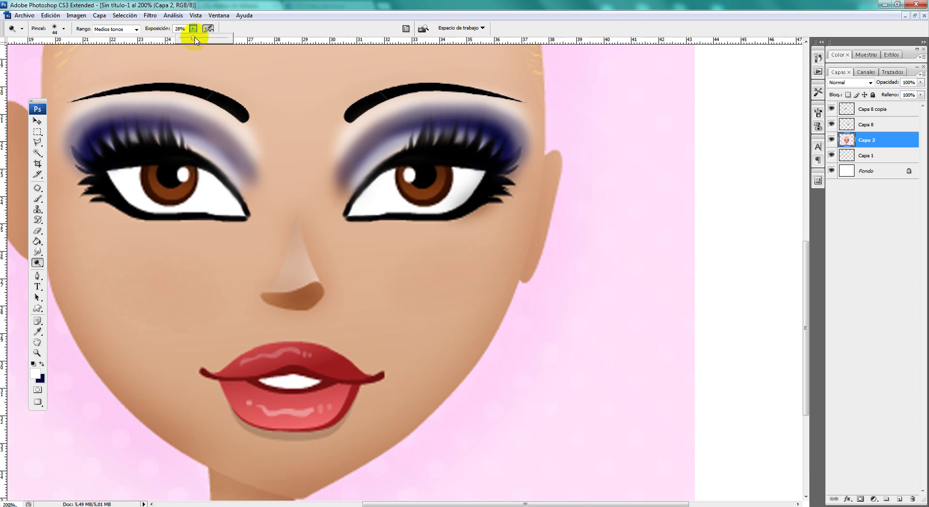
{"action": "right_click", "coordinate": [342, 399]}
{"action": "left_click_drag", "start_coordinate": [366, 334], "coordinate": [365, 333]}
{"action": "left_click", "coordinate": [254, 402]}
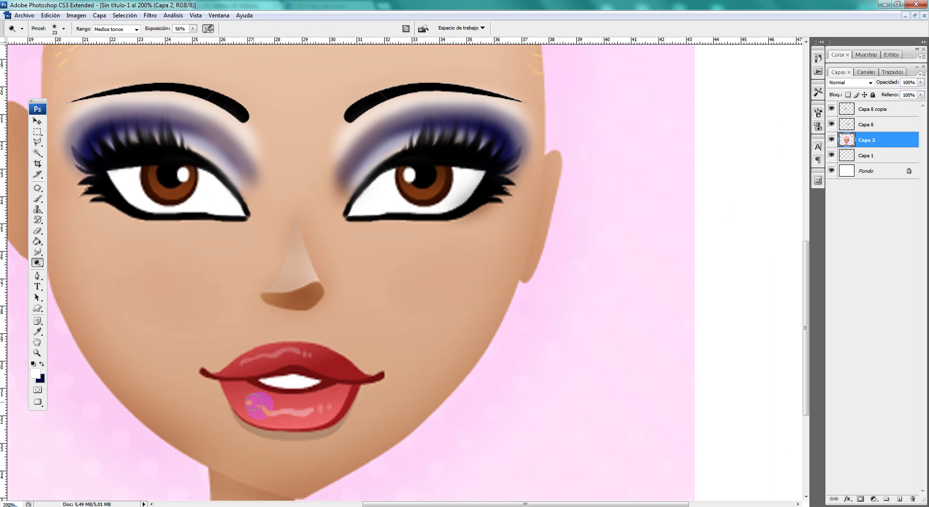
Dodge glossy highlights onto the lower and upper lips and lighten the bridge of the nose
{"action": "mouse_move", "coordinate": [320, 414]}
{"action": "left_mouse_down"}
{"action": "mouse_move", "coordinate": [263, 408]}
{"action": "mouse_move", "coordinate": [245, 394]}
{"action": "mouse_move", "coordinate": [285, 374]}
{"action": "mouse_move", "coordinate": [270, 357]}
{"action": "mouse_move", "coordinate": [253, 361]}
{"action": "mouse_move", "coordinate": [301, 357]}
{"action": "mouse_move", "coordinate": [272, 357]}
{"action": "left_mouse_up"}
{"action": "mouse_move", "coordinate": [234, 387]}
{"action": "left_mouse_down"}
{"action": "mouse_move", "coordinate": [275, 415]}
{"action": "mouse_move", "coordinate": [334, 406]}
{"action": "mouse_move", "coordinate": [247, 402]}
{"action": "left_mouse_up"}
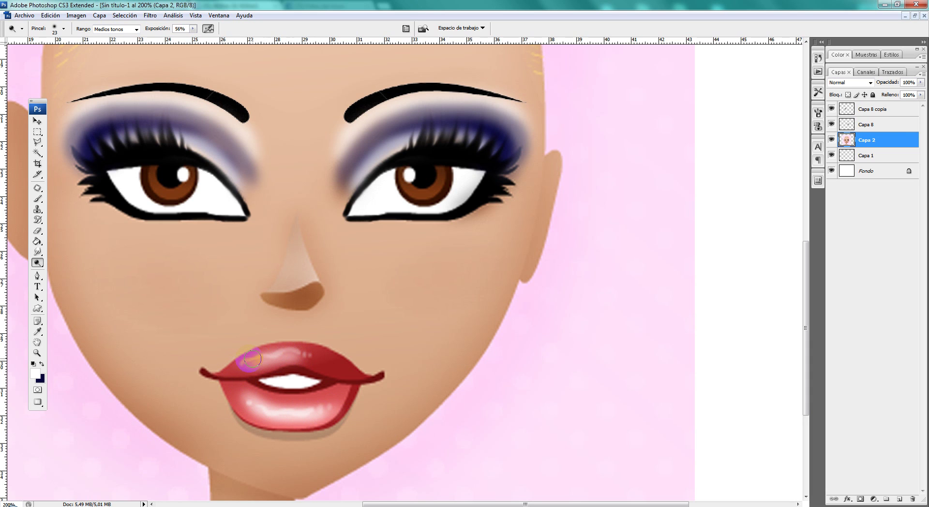
{"action": "left_click_drag", "start_coordinate": [328, 273], "coordinate": [296, 222]}
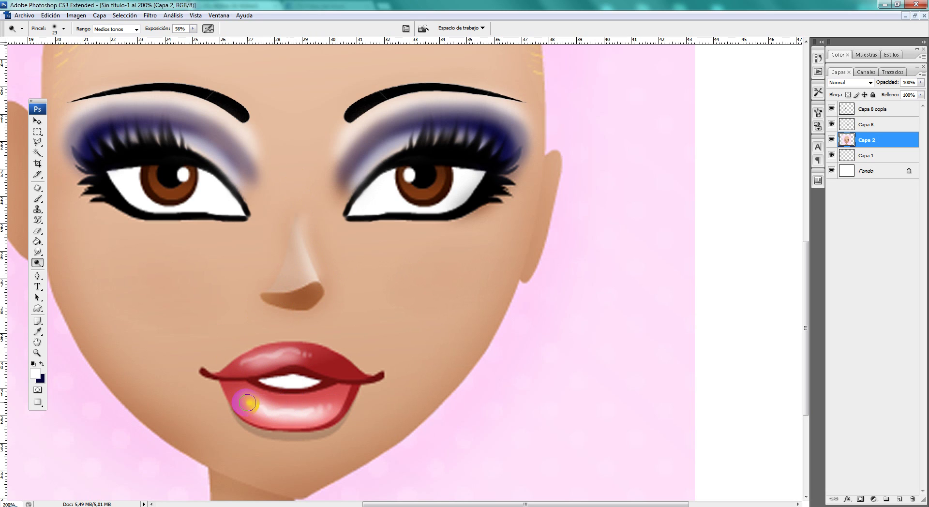
Enlarge the Dodge brush to 49 px and lighten the skin around the outer eyeshadow edges of both eyes
{"action": "right_click", "coordinate": [279, 142]}
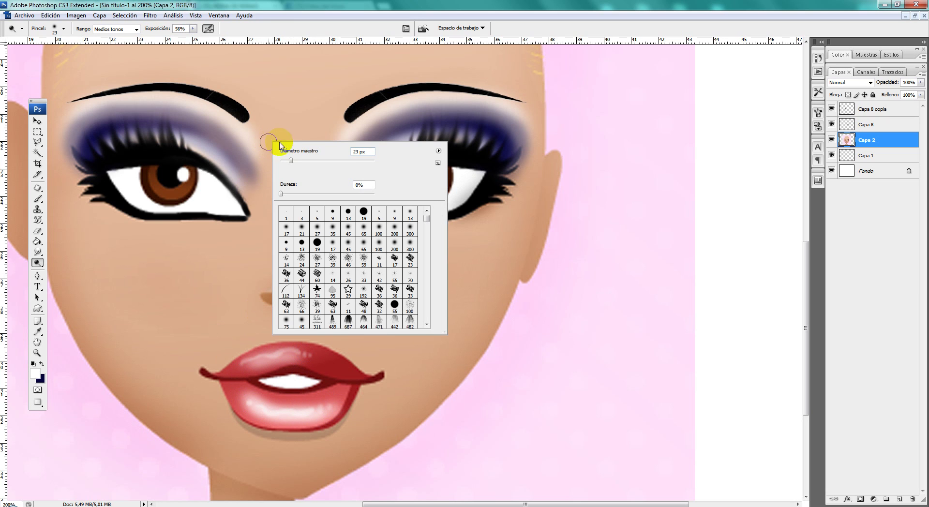
{"action": "left_click_drag", "start_coordinate": [294, 161], "coordinate": [305, 161]}
{"action": "left_click", "coordinate": [234, 131]}
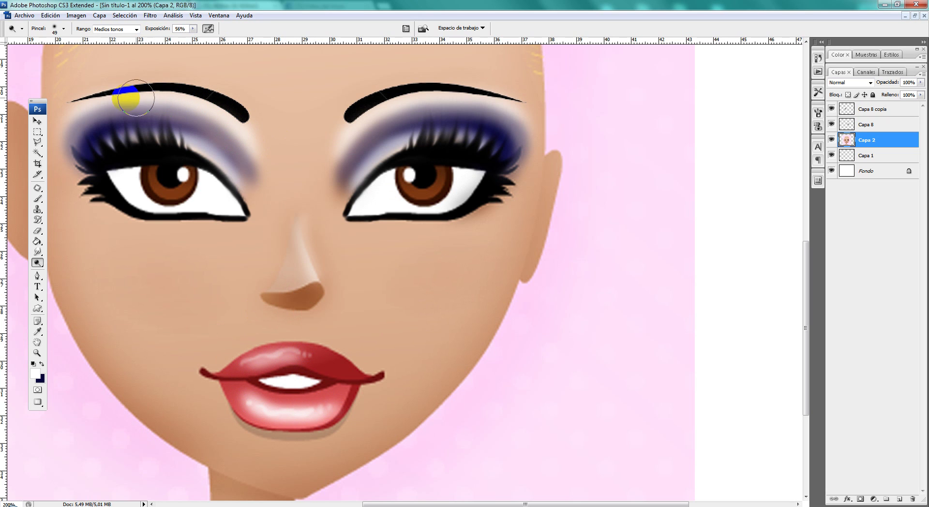
{"action": "mouse_move", "coordinate": [66, 125]}
{"action": "left_mouse_down"}
{"action": "mouse_move", "coordinate": [70, 170]}
{"action": "mouse_move", "coordinate": [65, 160]}
{"action": "mouse_move", "coordinate": [98, 199]}
{"action": "mouse_move", "coordinate": [67, 121]}
{"action": "mouse_move", "coordinate": [84, 185]}
{"action": "left_mouse_up"}
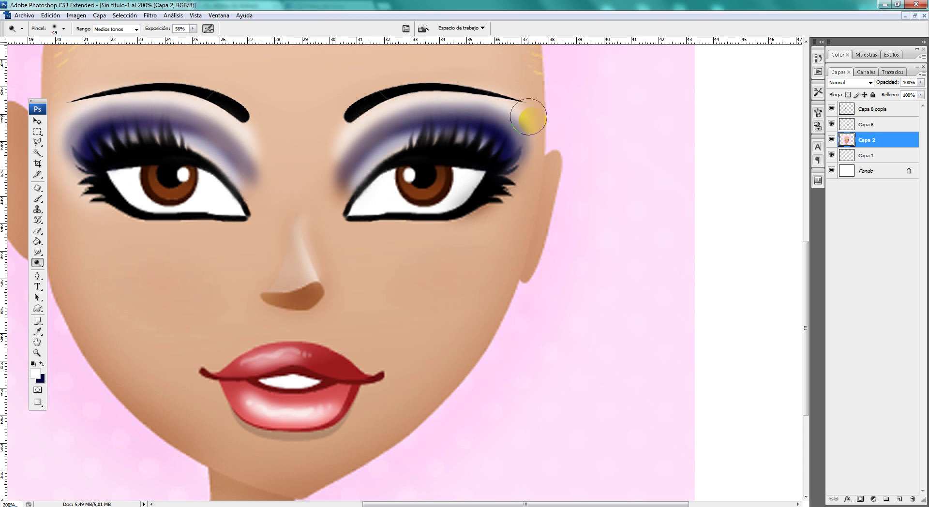
{"action": "left_click_drag", "start_coordinate": [498, 192], "coordinate": [507, 201]}
{"action": "mouse_move", "coordinate": [529, 135]}
{"action": "left_mouse_down"}
{"action": "mouse_move", "coordinate": [510, 188]}
{"action": "mouse_move", "coordinate": [478, 211]}
{"action": "mouse_move", "coordinate": [510, 180]}
{"action": "mouse_move", "coordinate": [486, 206]}
{"action": "mouse_move", "coordinate": [513, 177]}
{"action": "left_mouse_up"}
{"action": "mouse_move", "coordinate": [65, 130]}
{"action": "left_mouse_down"}
{"action": "mouse_move", "coordinate": [69, 172]}
{"action": "mouse_move", "coordinate": [93, 176]}
{"action": "left_mouse_up"}
{"action": "left_click", "coordinate": [488, 149]}
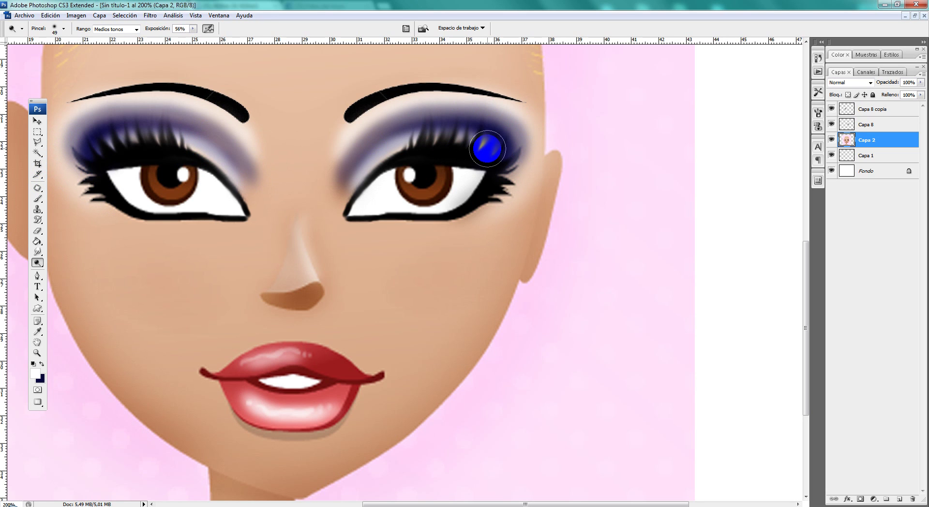
{"action": "left_click_drag", "start_coordinate": [487, 148], "coordinate": [423, 144]}
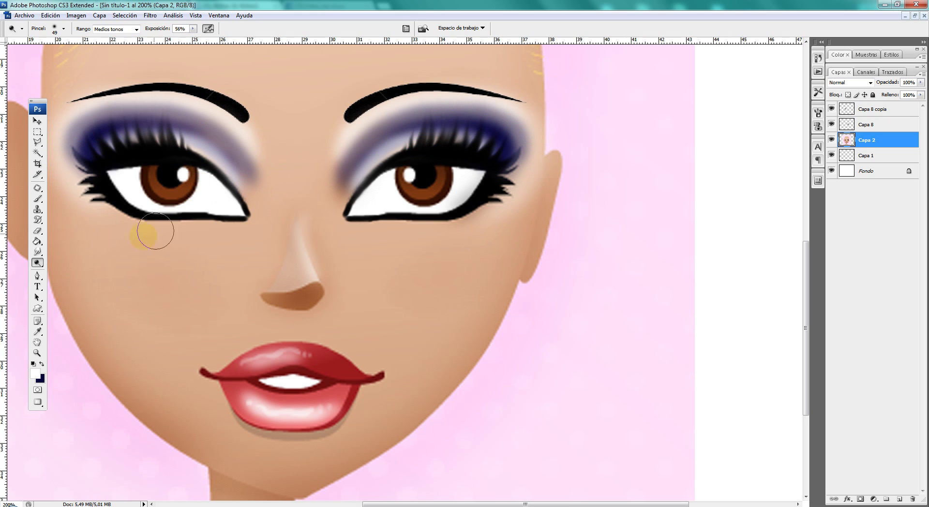
Soften the inner corner of the left-hand eyeshadow on Capa 8 copia with the Smudge tool
{"action": "left_click", "coordinate": [37, 252]}
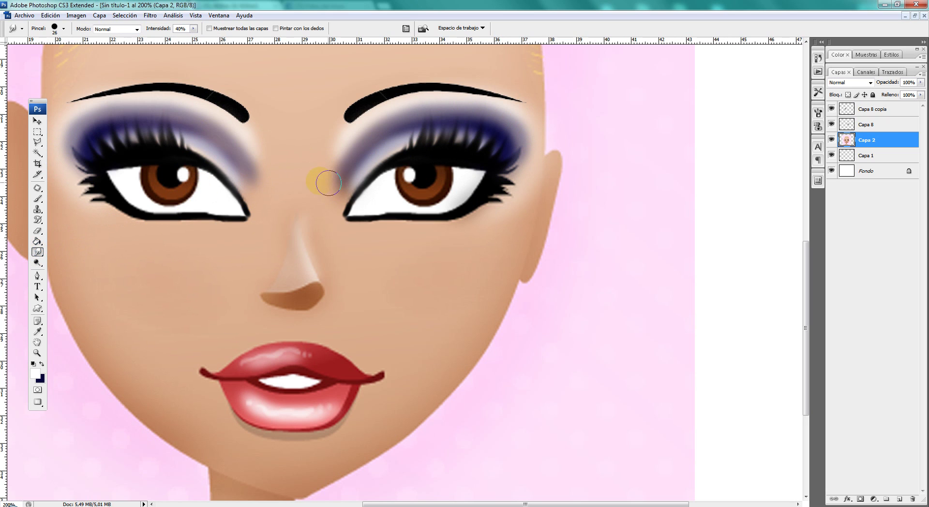
{"action": "left_click", "coordinate": [869, 124]}
{"action": "left_click", "coordinate": [831, 110]}
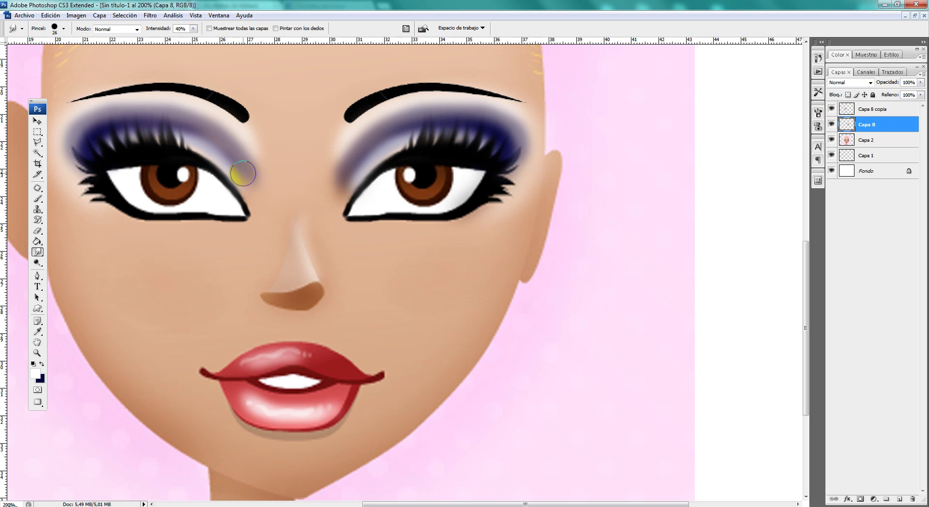
{"action": "left_click", "coordinate": [868, 111]}
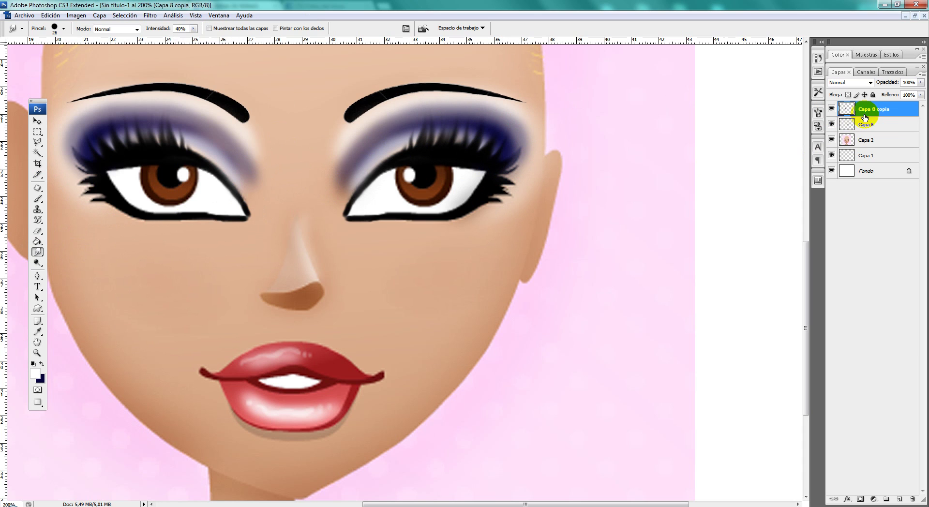
{"action": "left_click", "coordinate": [410, 156]}
Try to smudge the right-hand eyeshadow's inner corner and lower eyeliner on Capa 8, and undo those strokes
{"action": "left_click", "coordinate": [881, 129]}
{"action": "left_click_drag", "start_coordinate": [371, 178], "coordinate": [390, 175]}
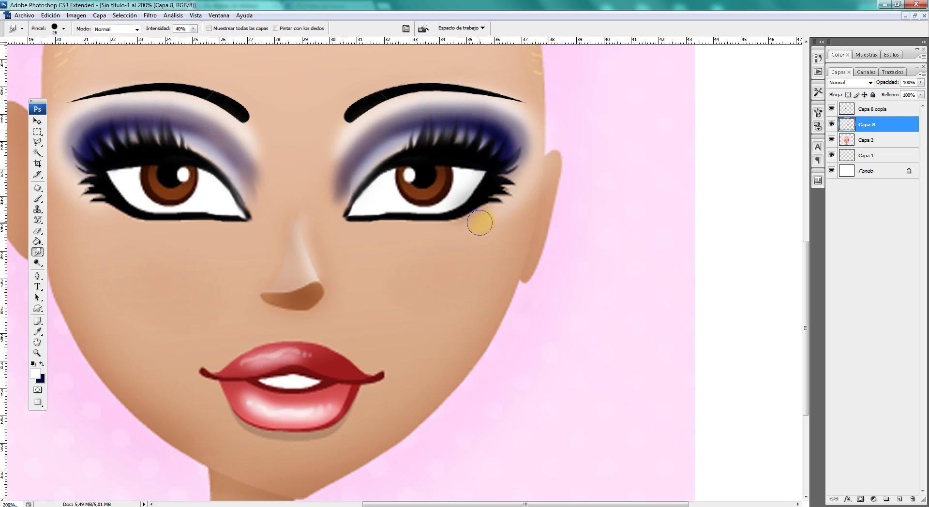
{"action": "left_click_drag", "start_coordinate": [452, 220], "coordinate": [434, 195]}
{"action": "key", "text": "ctrl+alt+z"}
{"action": "key", "text": "ctrl+alt+z"}
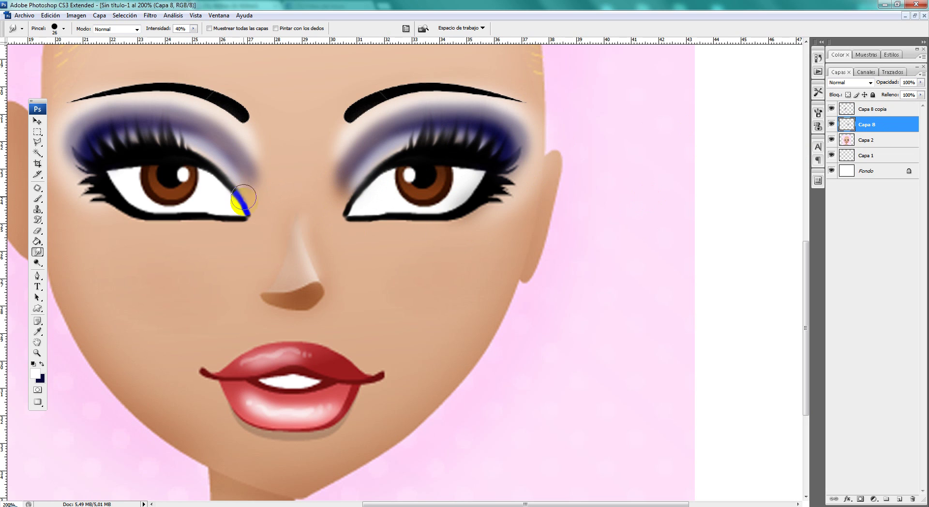
{"action": "left_click", "coordinate": [867, 109]}
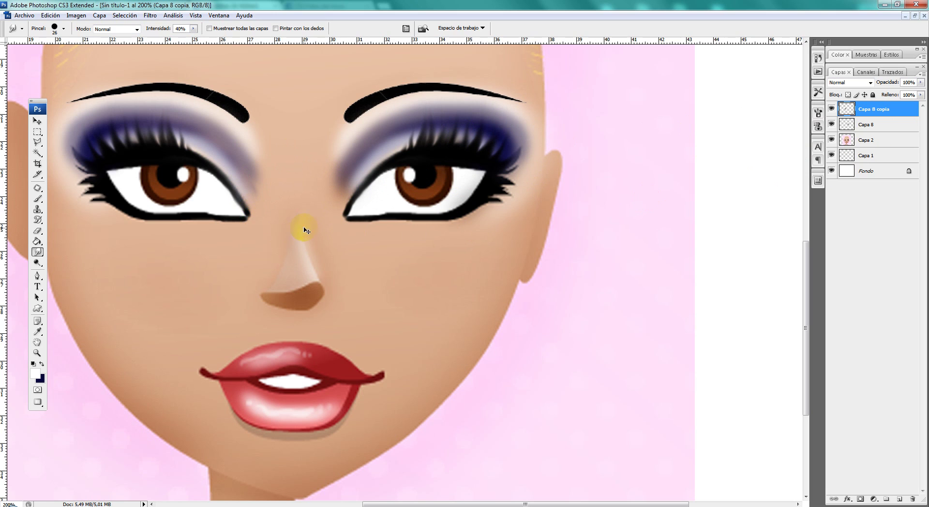
Undo the last two smudge edits and compare the whole face with layer Capa 8 hidden and shown
{"action": "key", "text": "ctrl+alt+z"}
{"action": "key", "text": "ctrl+alt+z"}
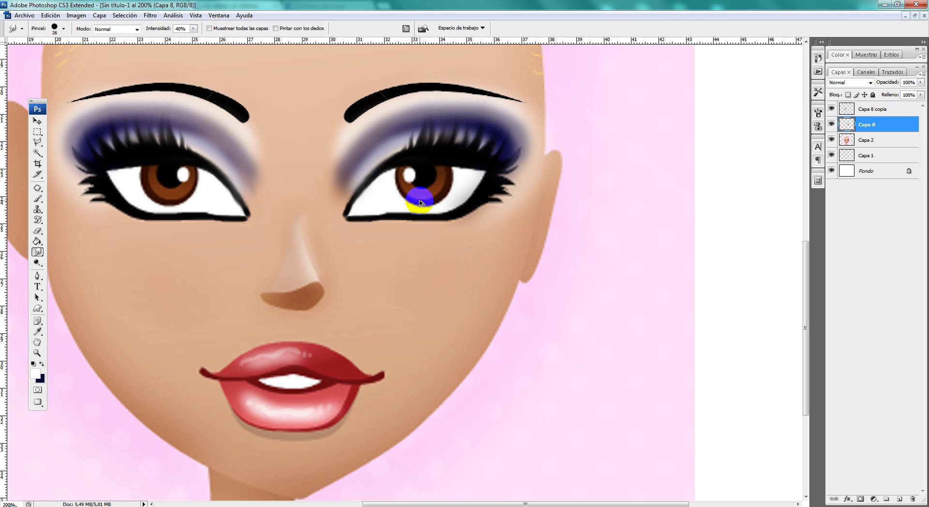
{"action": "left_click", "coordinate": [38, 352]}
{"action": "left_click", "coordinate": [473, 344], "text": "alt"}
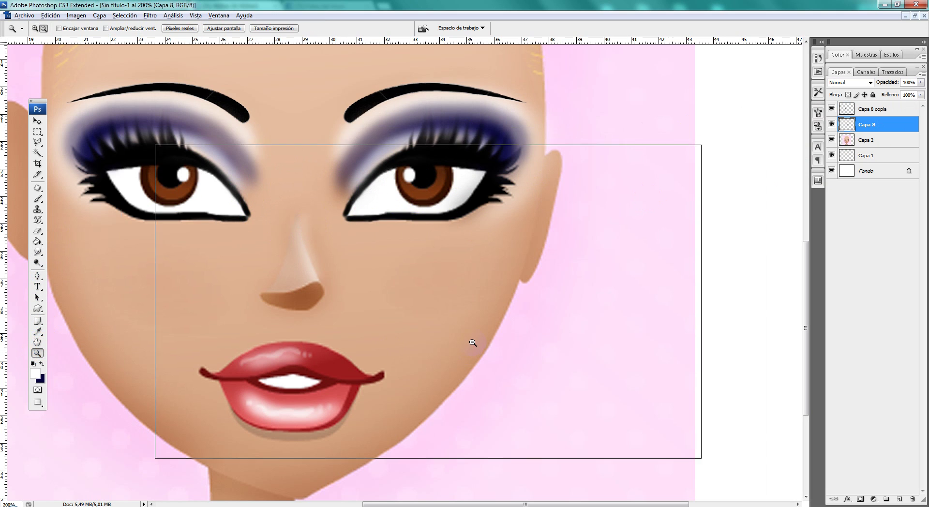
{"action": "left_click", "coordinate": [479, 327], "text": "alt"}
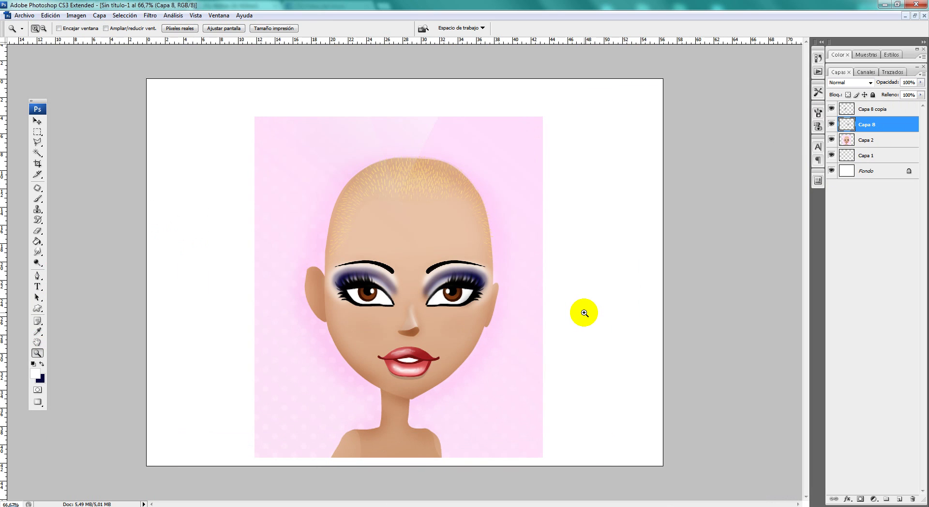
{"action": "left_click", "coordinate": [517, 318]}
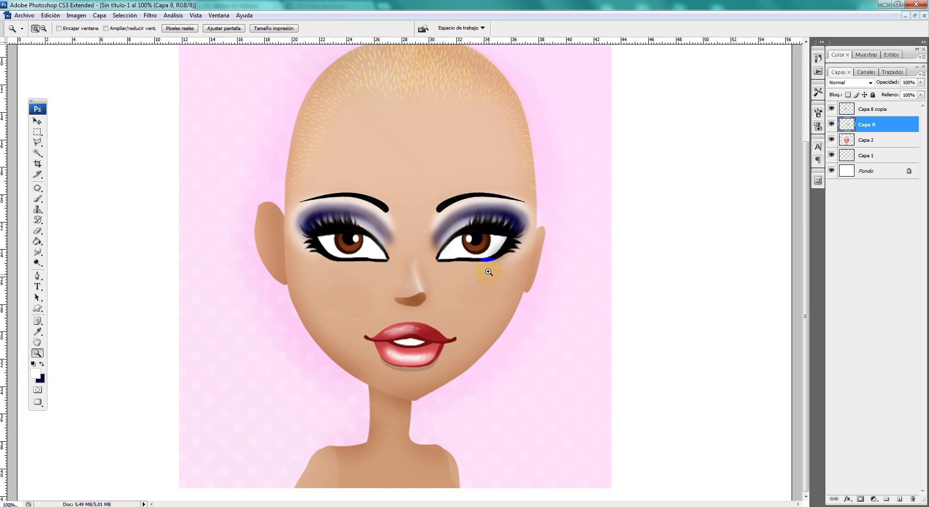
{"action": "left_click", "coordinate": [830, 124]}
{"action": "left_click", "coordinate": [831, 125]}
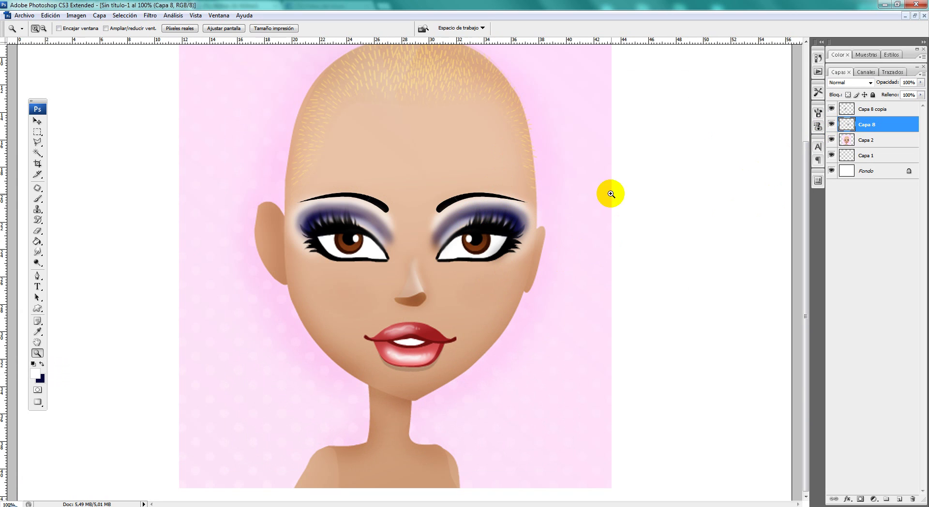
Lighten the cheeks, chin and the skin between the eyebrows on Capa 2 using the Dodge tool with a 91 px brush
{"action": "left_click", "coordinate": [514, 348]}
{"action": "left_click_drag", "start_coordinate": [255, 259], "coordinate": [477, 402]}
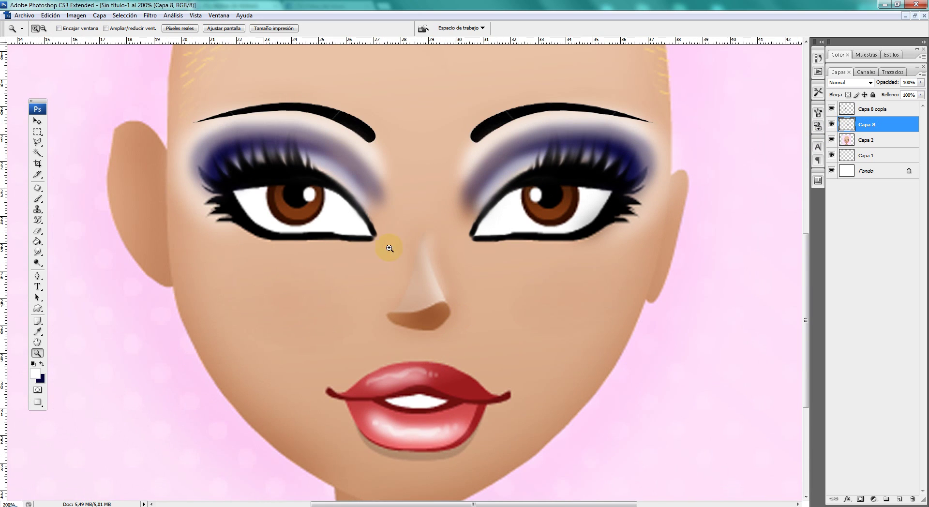
{"action": "left_click", "coordinate": [37, 263]}
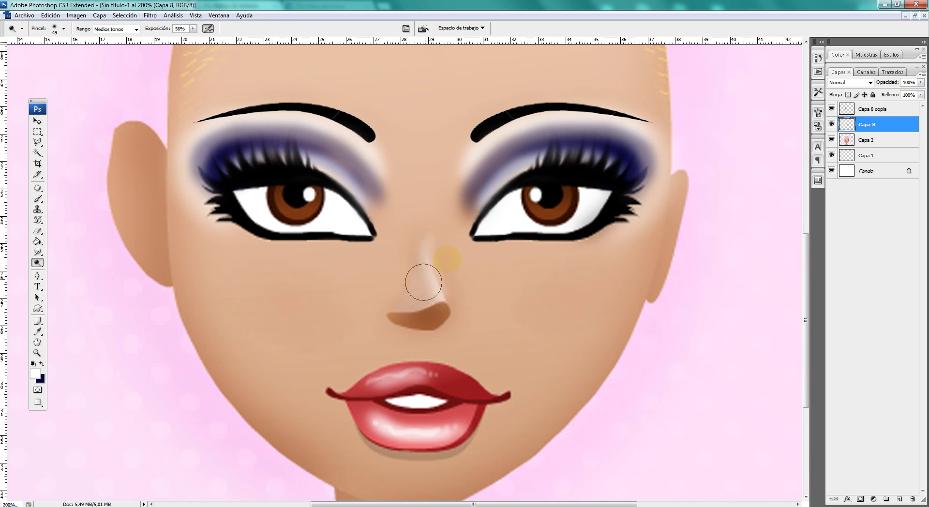
{"action": "left_click", "coordinate": [864, 139]}
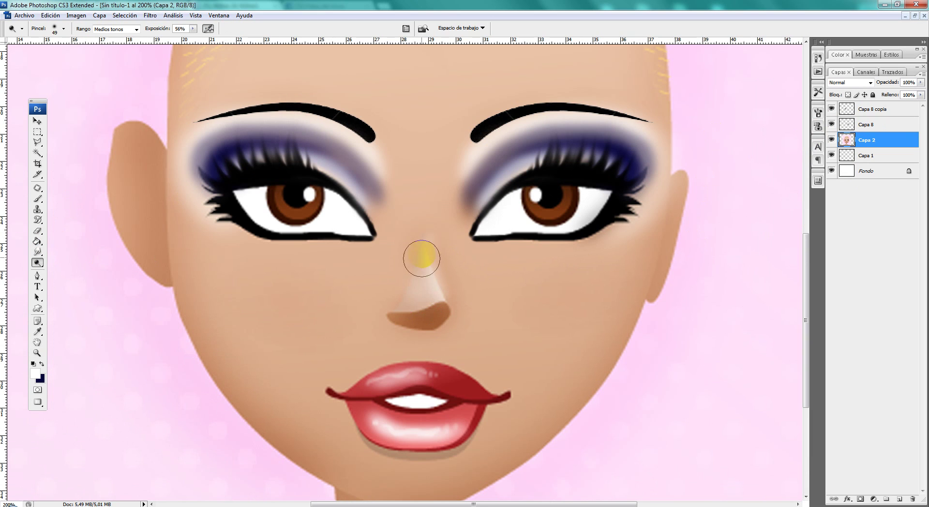
{"action": "right_click", "coordinate": [420, 278]}
{"action": "left_click_drag", "start_coordinate": [426, 287], "coordinate": [443, 285]}
{"action": "mouse_move", "coordinate": [245, 269]}
{"action": "left_mouse_down"}
{"action": "mouse_move", "coordinate": [311, 292]}
{"action": "mouse_move", "coordinate": [243, 271]}
{"action": "mouse_move", "coordinate": [205, 282]}
{"action": "mouse_move", "coordinate": [353, 291]}
{"action": "left_mouse_up"}
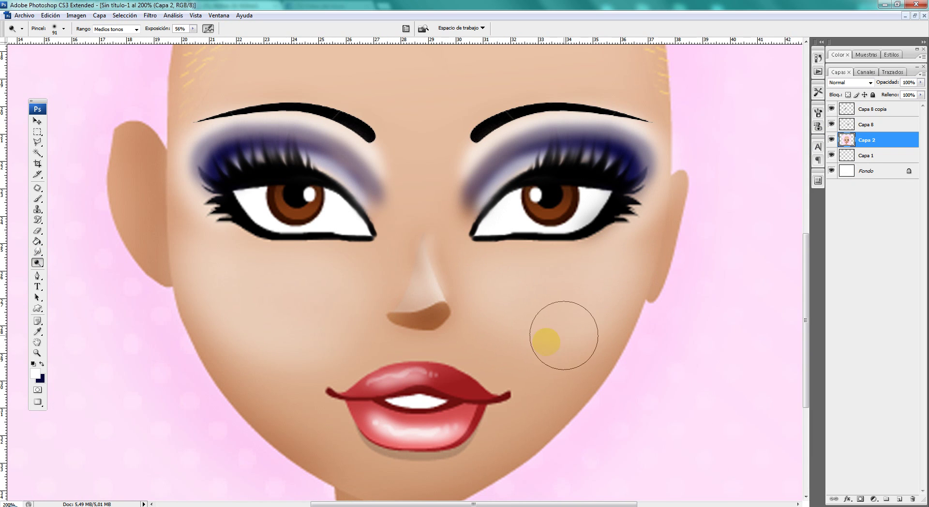
{"action": "scroll", "coordinate": [491, 373], "scroll_direction": "down", "scroll_amount": 2}
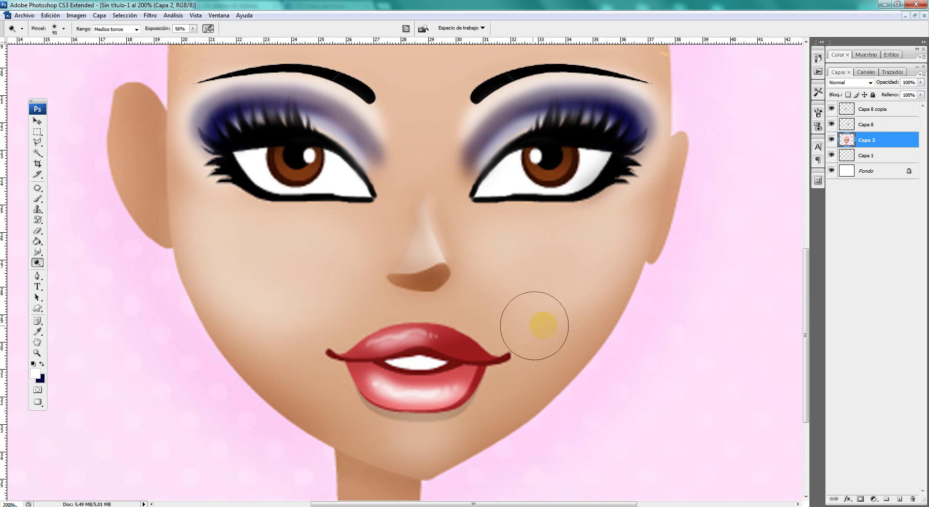
{"action": "scroll", "coordinate": [534, 325], "scroll_direction": "up", "scroll_amount": 5}
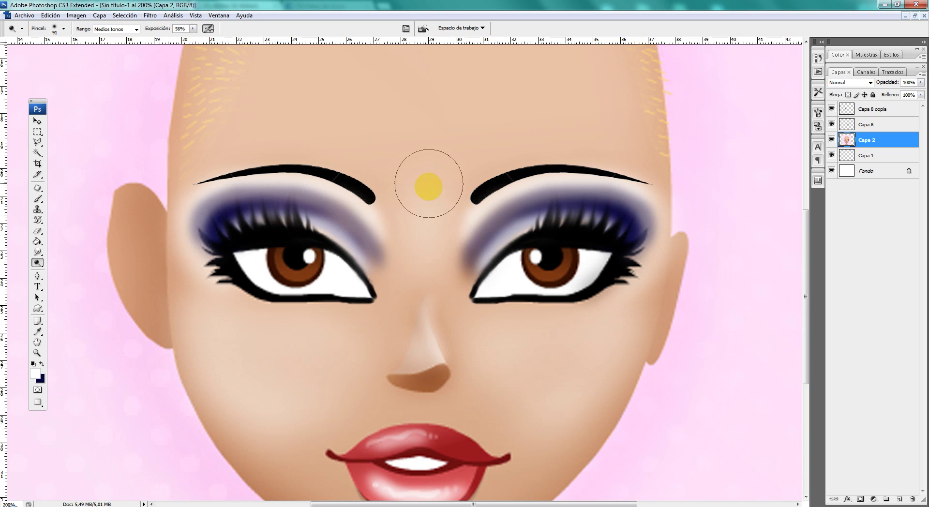
{"action": "scroll", "coordinate": [450, 232], "scroll_direction": "up", "scroll_amount": 2}
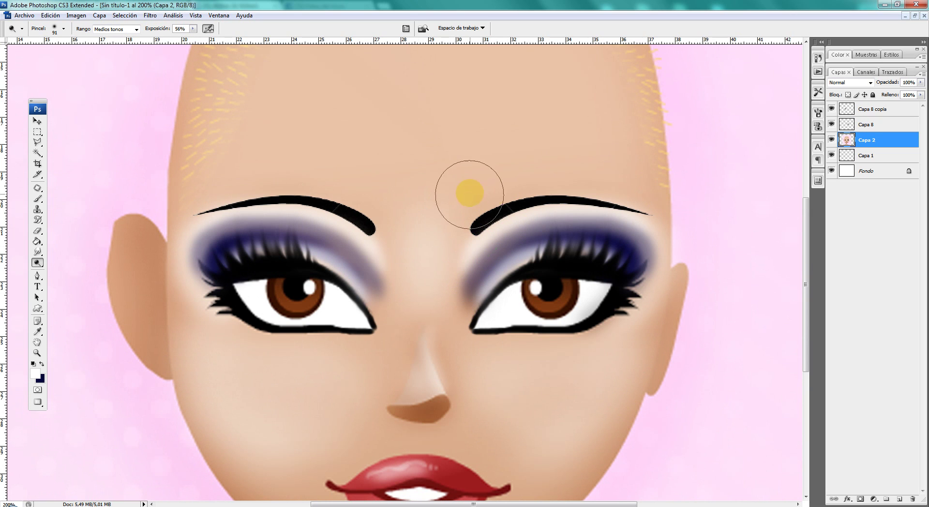
Enlarge the Dodge brush to 141 px and lighten the forehead on Capa 2
{"action": "right_click", "coordinate": [544, 190]}
{"action": "left_click_drag", "start_coordinate": [589, 207], "coordinate": [604, 209]}
{"action": "mouse_move", "coordinate": [252, 144]}
{"action": "left_mouse_down"}
{"action": "mouse_move", "coordinate": [371, 137]}
{"action": "mouse_move", "coordinate": [396, 170]}
{"action": "mouse_move", "coordinate": [503, 165]}
{"action": "mouse_move", "coordinate": [483, 152]}
{"action": "mouse_move", "coordinate": [614, 154]}
{"action": "mouse_move", "coordinate": [404, 232]}
{"action": "left_mouse_up"}
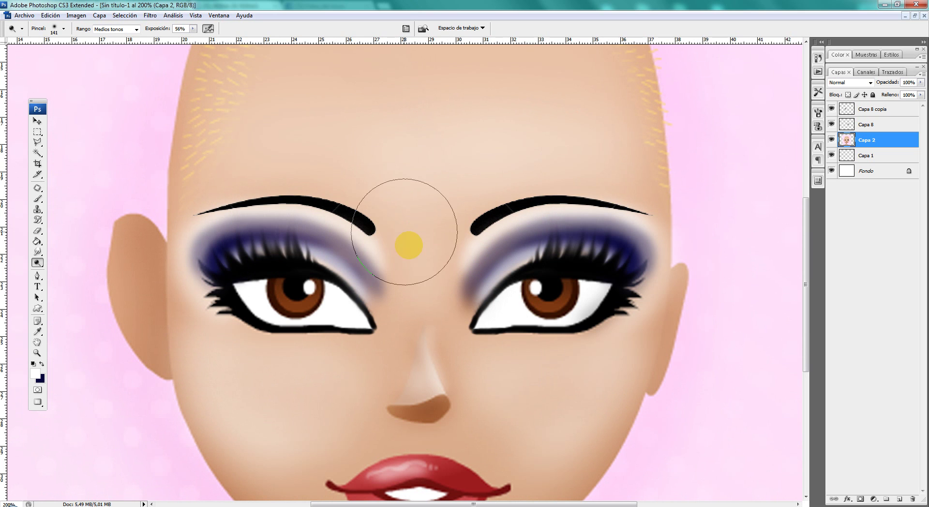
{"action": "scroll", "coordinate": [455, 194], "scroll_direction": "up", "scroll_amount": 5}
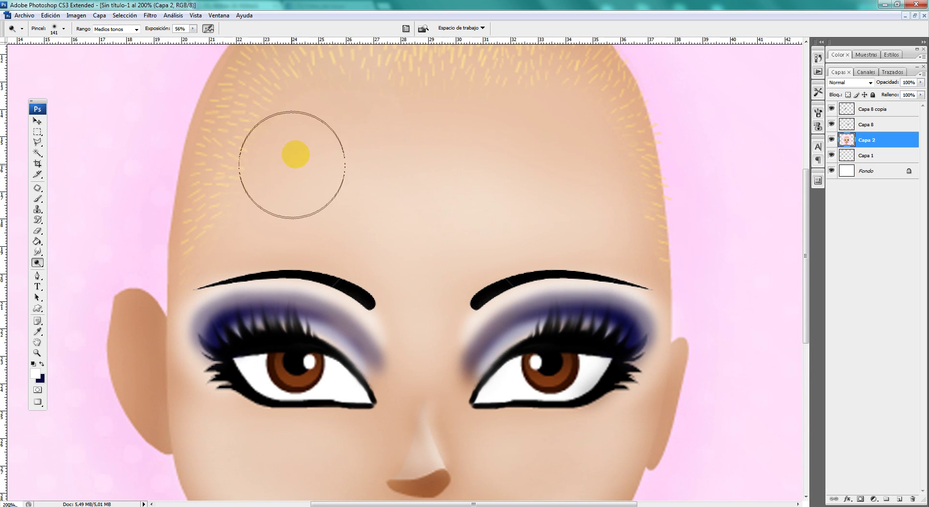
{"action": "mouse_move", "coordinate": [407, 298]}
{"action": "left_mouse_down"}
{"action": "mouse_move", "coordinate": [377, 211]}
{"action": "mouse_move", "coordinate": [392, 238]}
{"action": "left_mouse_up"}
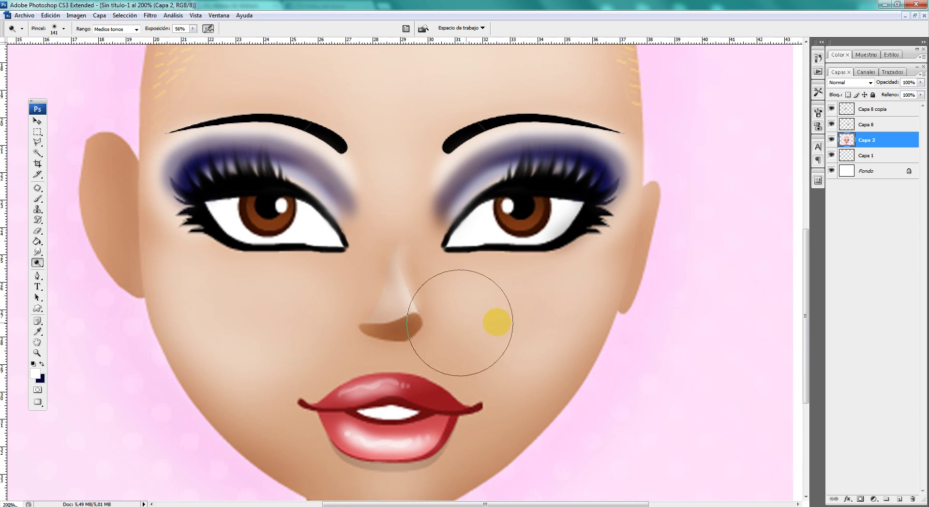
{"action": "scroll", "coordinate": [576, 277], "scroll_direction": "up", "scroll_amount": 3}
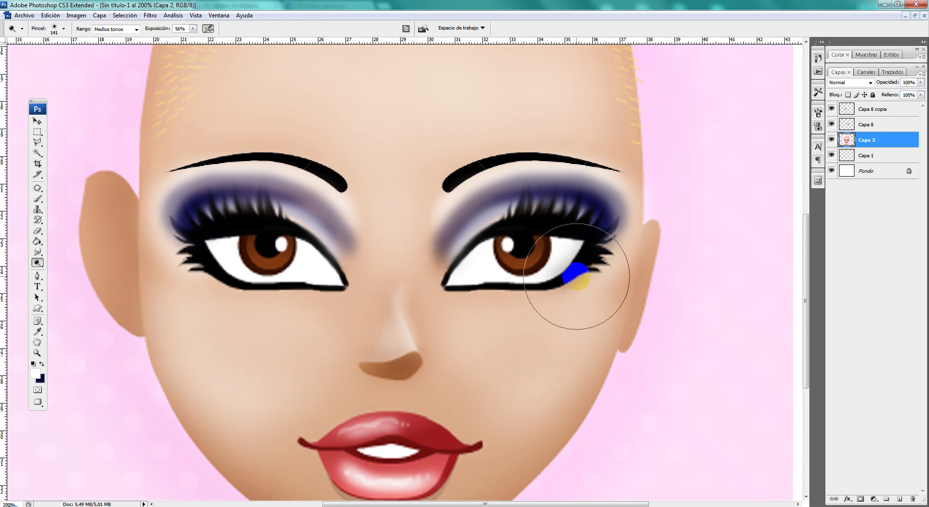
{"action": "scroll", "coordinate": [677, 215], "scroll_direction": "down", "scroll_amount": 5}
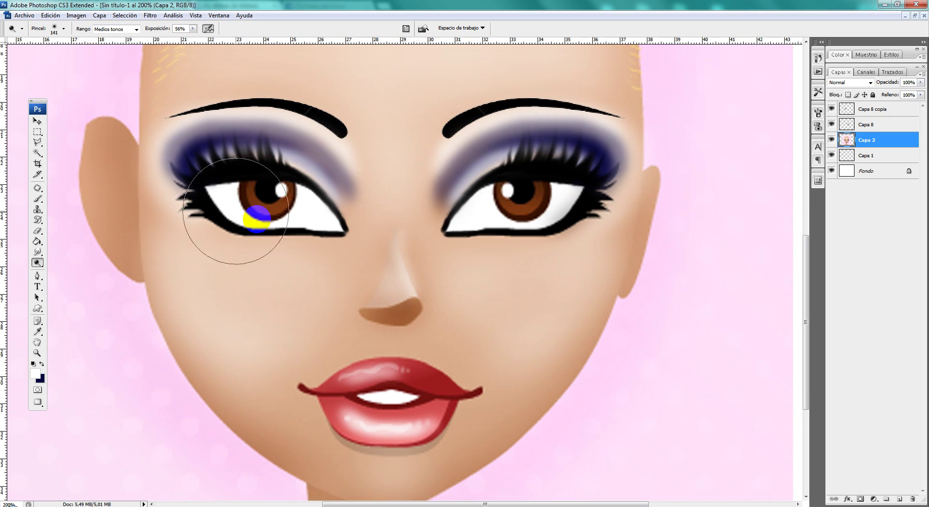
Darken the outer edges of the face and the background beside the cheeks and chin with the Burn tool at 121 px
{"action": "scroll", "coordinate": [257, 218], "scroll_direction": "up", "scroll_amount": 6}
{"action": "right_click", "coordinate": [37, 265]}
{"action": "left_click", "coordinate": [73, 267]}
{"action": "right_click", "coordinate": [170, 266]}
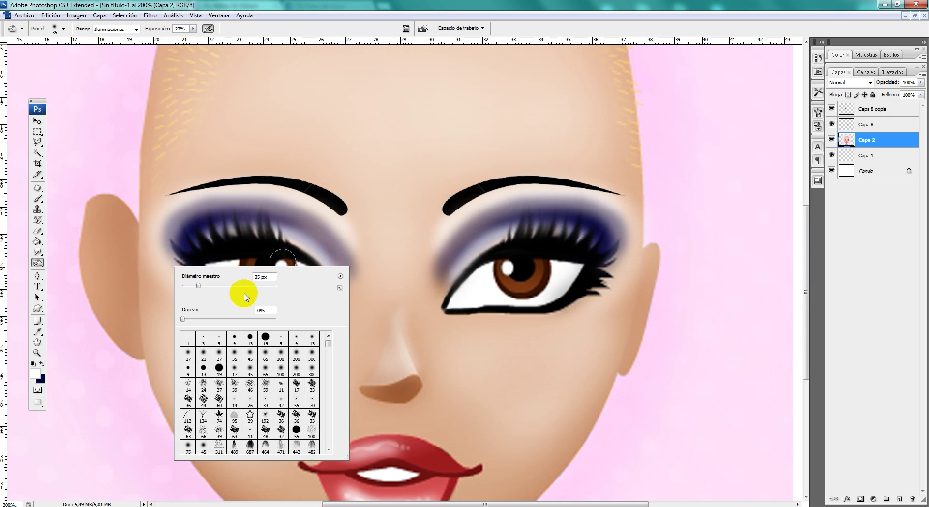
{"action": "left_click_drag", "start_coordinate": [210, 290], "coordinate": [237, 292]}
{"action": "left_click", "coordinate": [670, 371]}
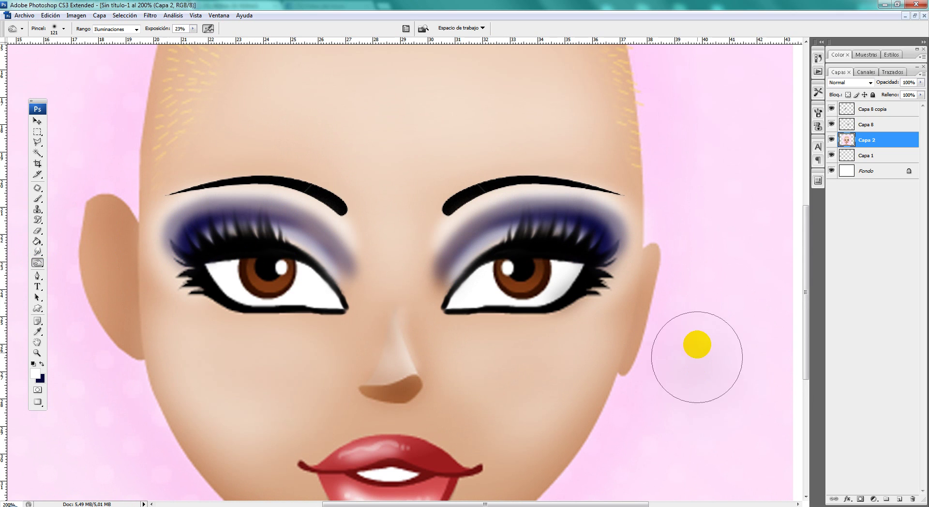
{"action": "scroll", "coordinate": [697, 357], "scroll_direction": "down", "scroll_amount": 4}
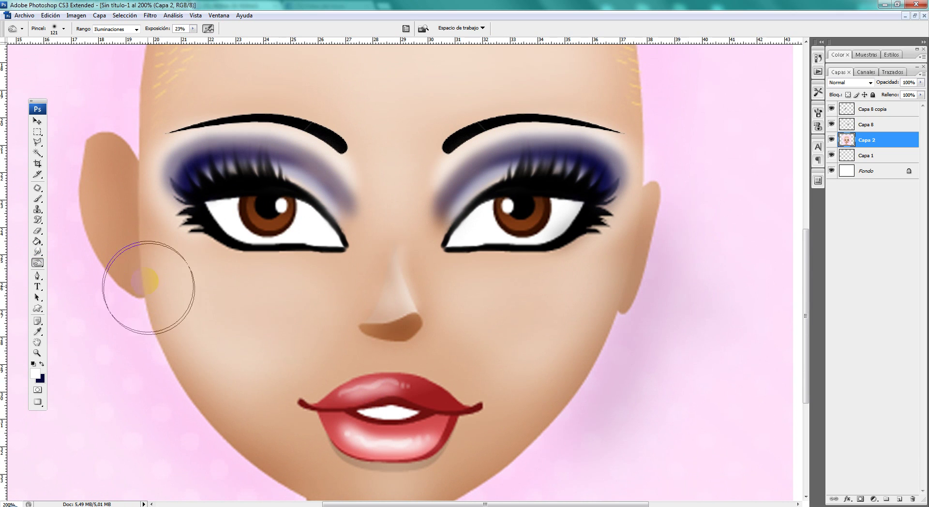
{"action": "scroll", "coordinate": [338, 361], "scroll_direction": "down", "scroll_amount": 4}
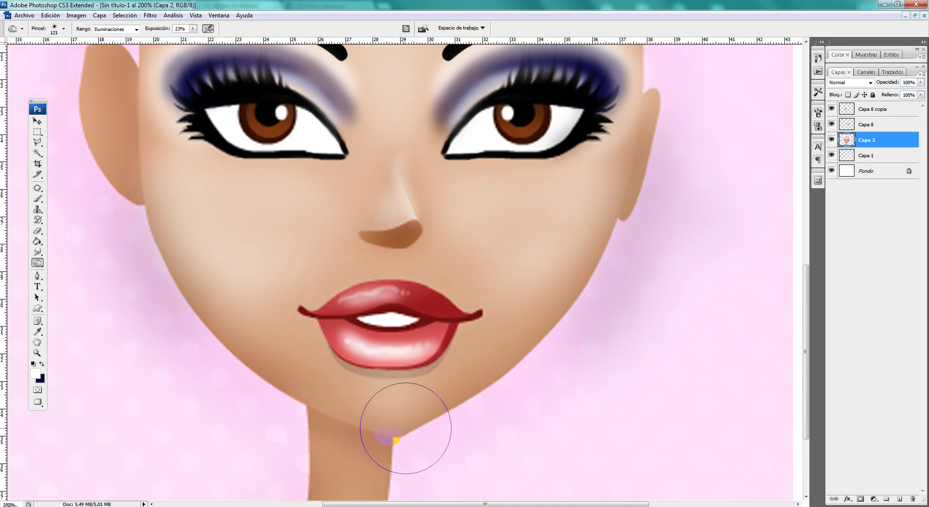
{"action": "scroll", "coordinate": [412, 388], "scroll_direction": "up", "scroll_amount": 4}
{"action": "scroll", "coordinate": [502, 338], "scroll_direction": "up", "scroll_amount": 3}
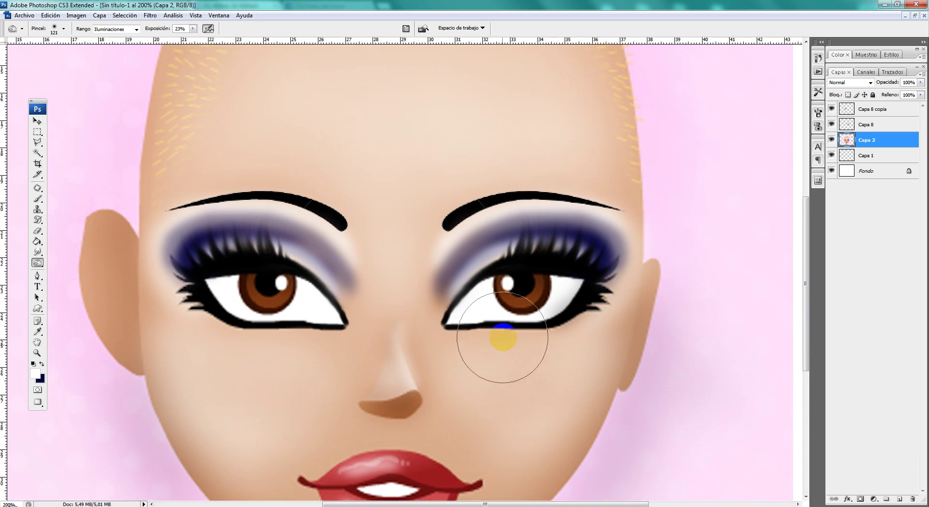
Compare the left-hand eye makeup with layer Capa 8 copia hidden and shown
{"action": "left_click", "coordinate": [880, 109]}
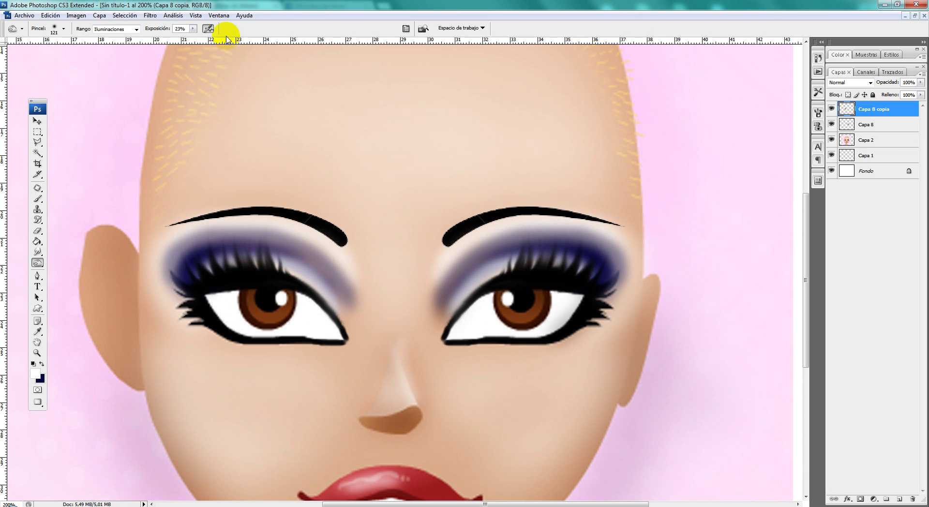
{"action": "left_click", "coordinate": [832, 109]}
{"action": "left_click", "coordinate": [831, 109]}
{"action": "left_click", "coordinate": [831, 109]}
{"action": "left_click", "coordinate": [832, 110]}
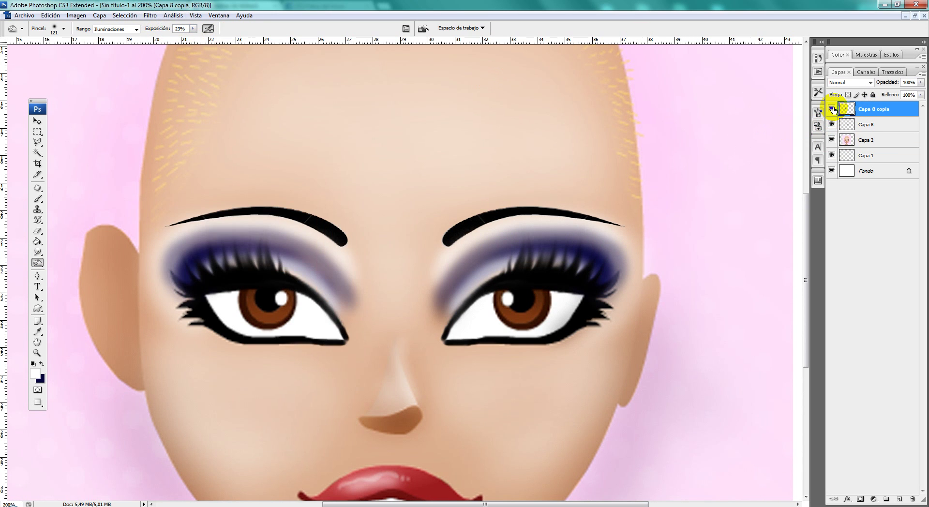
Try to shift the Capa 8 copia makeup off the left-hand eye and undo the move
{"action": "left_click", "coordinate": [37, 121]}
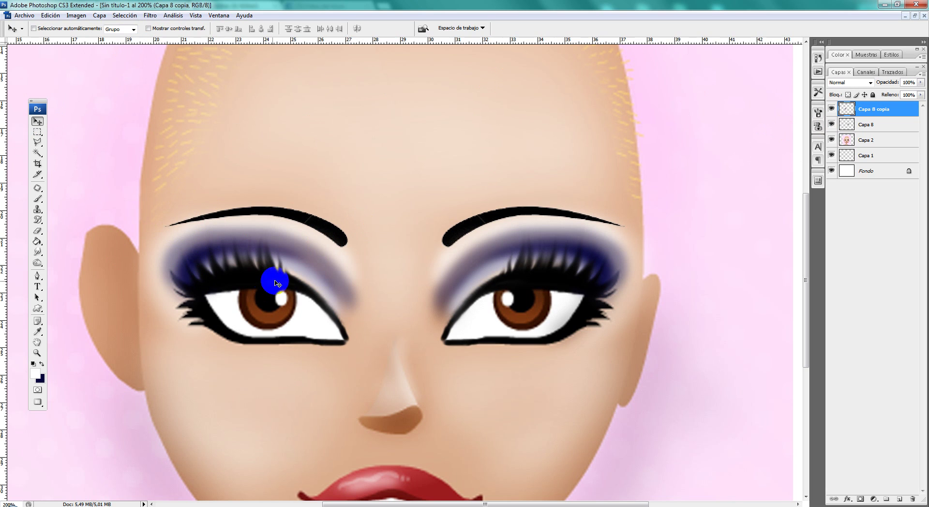
{"action": "key", "text": "ctrl+z"}
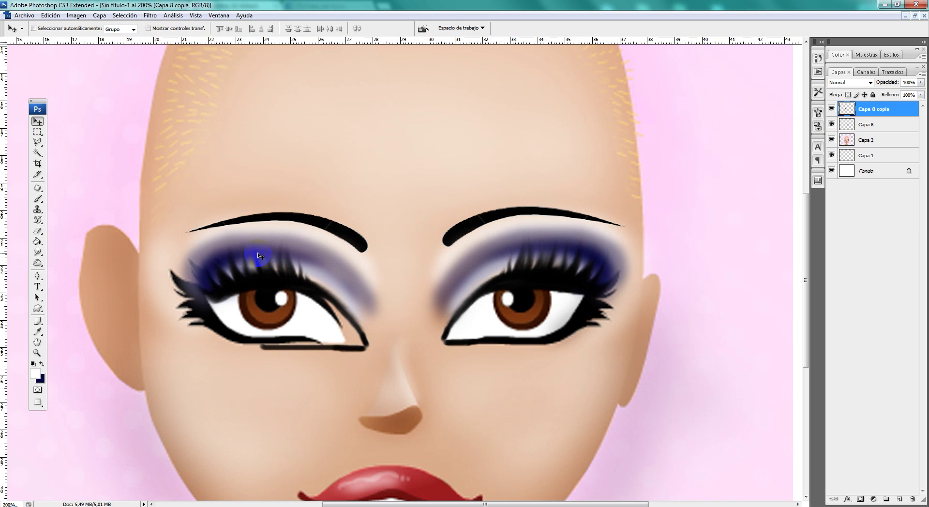
{"action": "key", "text": "ctrl+z"}
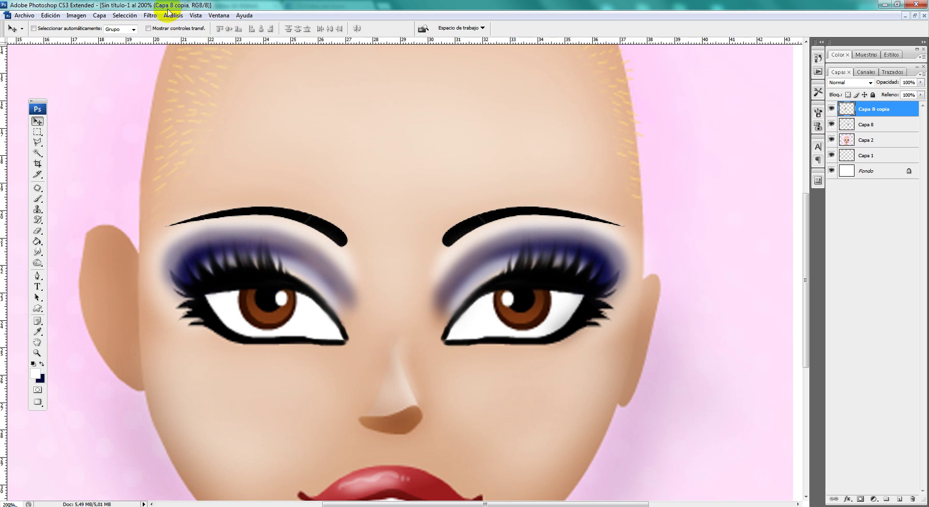
Try a Gaussian Blur with a radius of 2.6 pixels on the Capa 8 copia makeup layer
{"action": "left_click", "coordinate": [150, 15]}
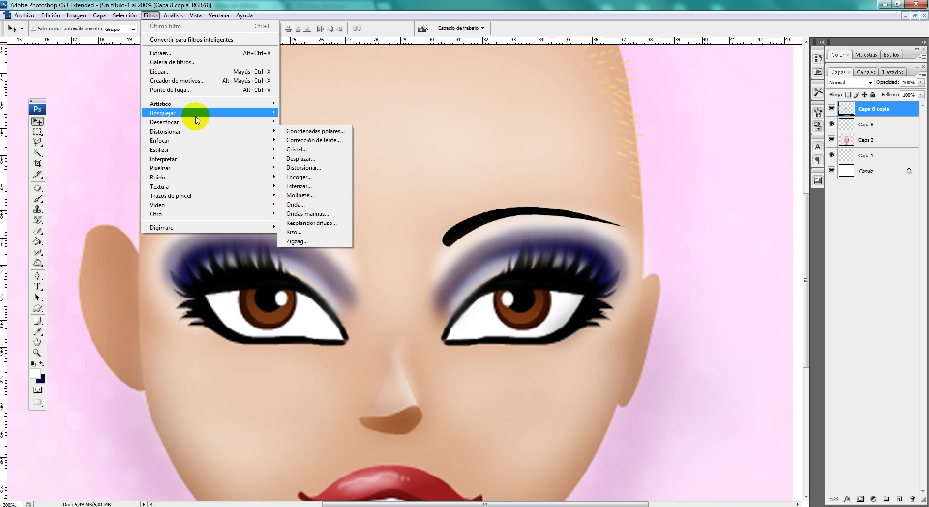
{"action": "mouse_move", "coordinate": [194, 122]}
{"action": "left_click", "coordinate": [318, 186]}
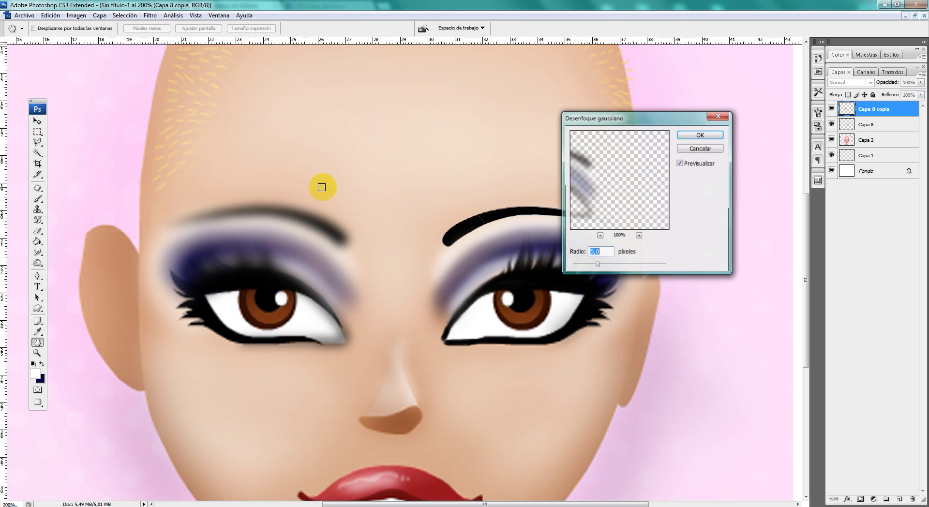
{"action": "left_click_drag", "start_coordinate": [602, 266], "coordinate": [585, 267]}
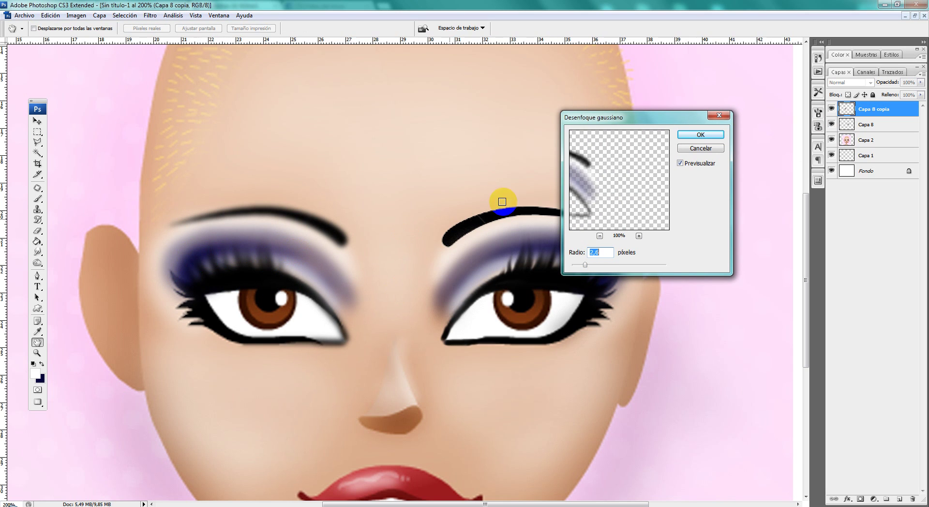
{"action": "left_click", "coordinate": [687, 135]}
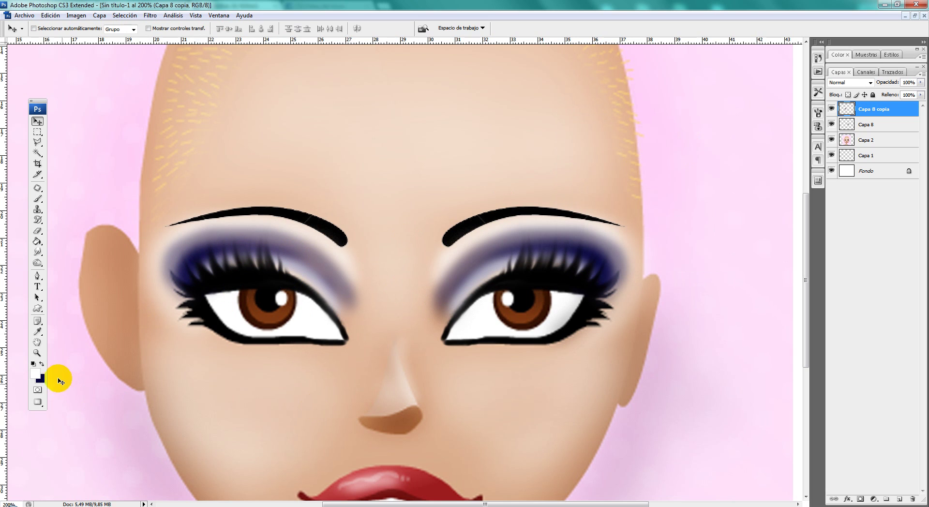
Try Burn strokes on Capa 8 copia near the right-hand eyebrow and the lips at full-portrait view, and undo them
{"action": "left_click", "coordinate": [37, 352]}
{"action": "left_click", "coordinate": [429, 363], "text": "alt"}
{"action": "left_click", "coordinate": [525, 356], "text": "alt"}
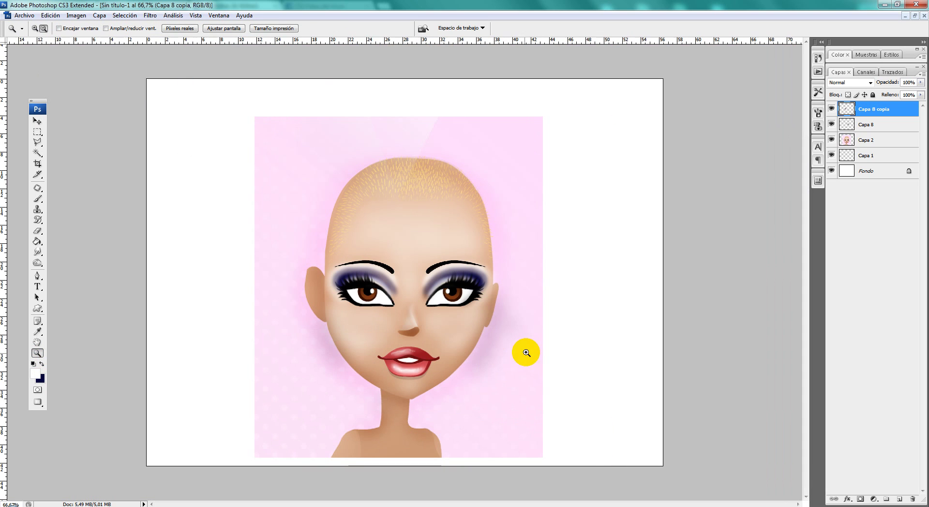
{"action": "left_click", "coordinate": [37, 263]}
{"action": "left_click_drag", "start_coordinate": [428, 271], "coordinate": [436, 265]}
{"action": "key", "text": "ctrl+z"}
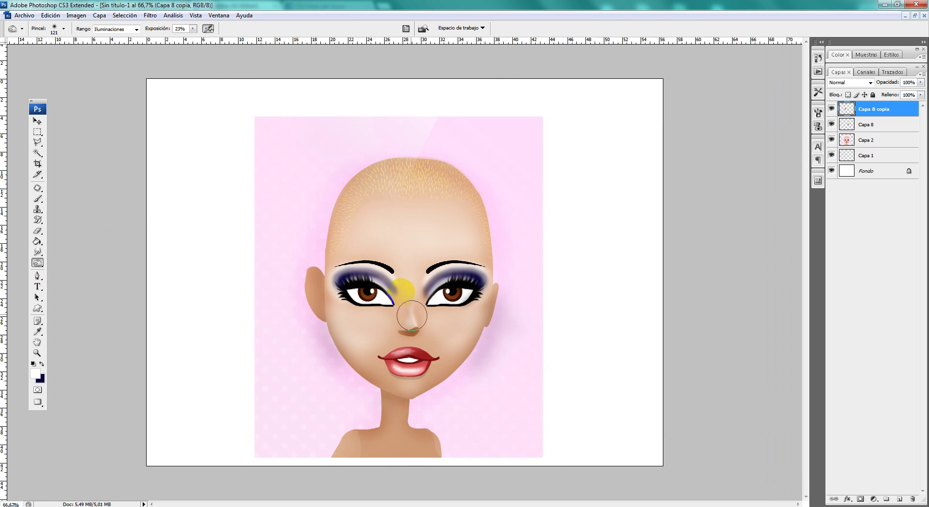
{"action": "key", "text": "ctrl+z"}
{"action": "key", "text": "ctrl+z"}
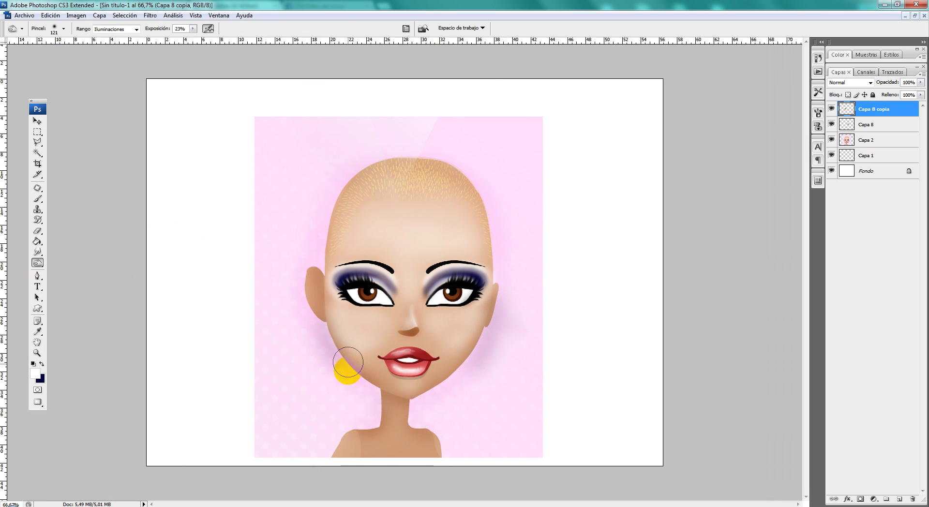
{"action": "left_click_drag", "start_coordinate": [409, 358], "coordinate": [422, 354]}
{"action": "key", "text": "ctrl+z"}
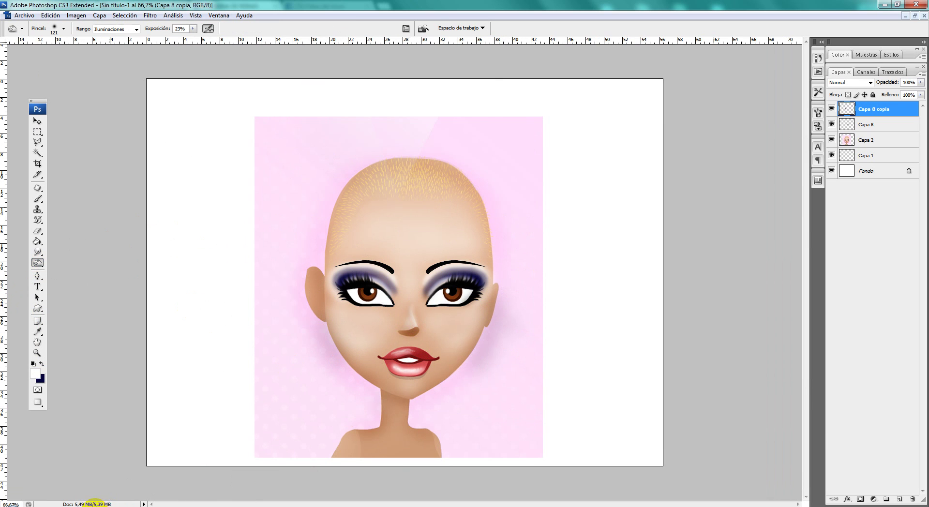
Switch to the browser to examine the reference doll's blue eye makeup, and return to the portrait in Photoshop
{"action": "left_click", "coordinate": [93, 506]}
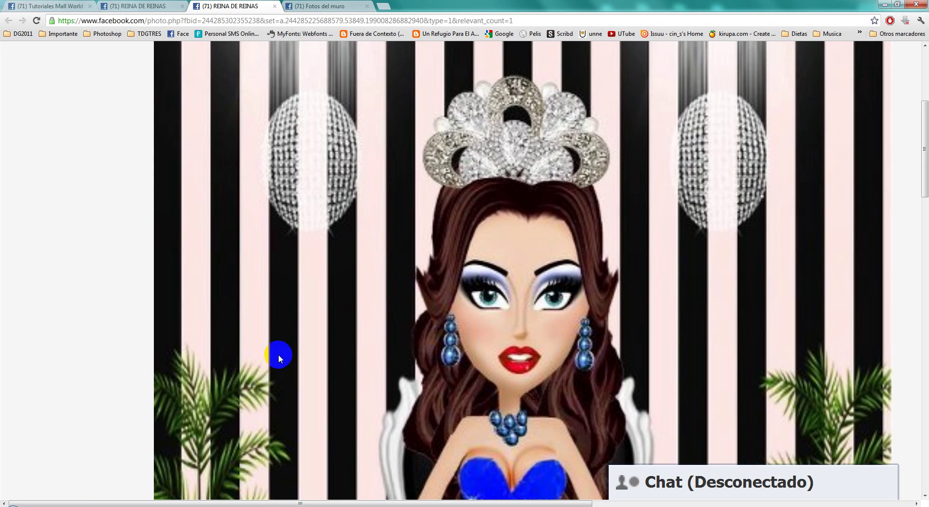
{"action": "mouse_move", "coordinate": [222, 505]}
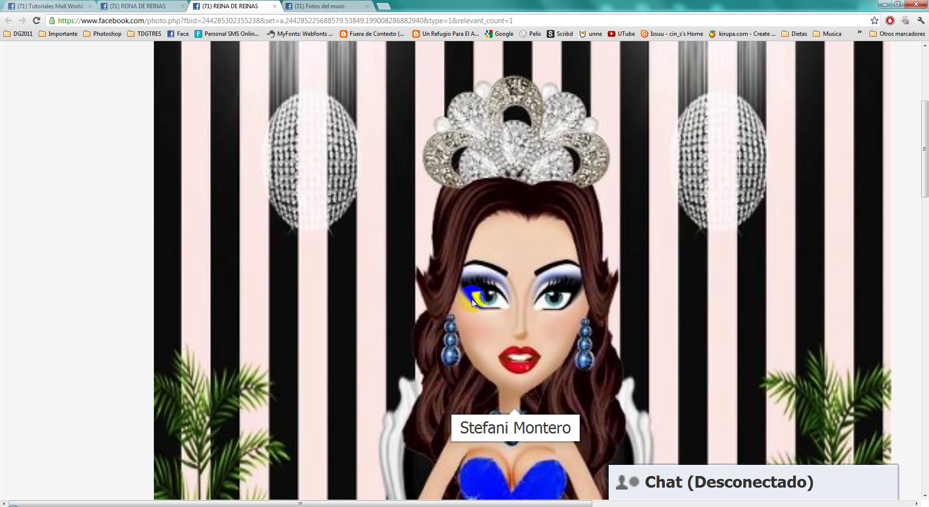
{"action": "key", "text": "alt+Tab"}
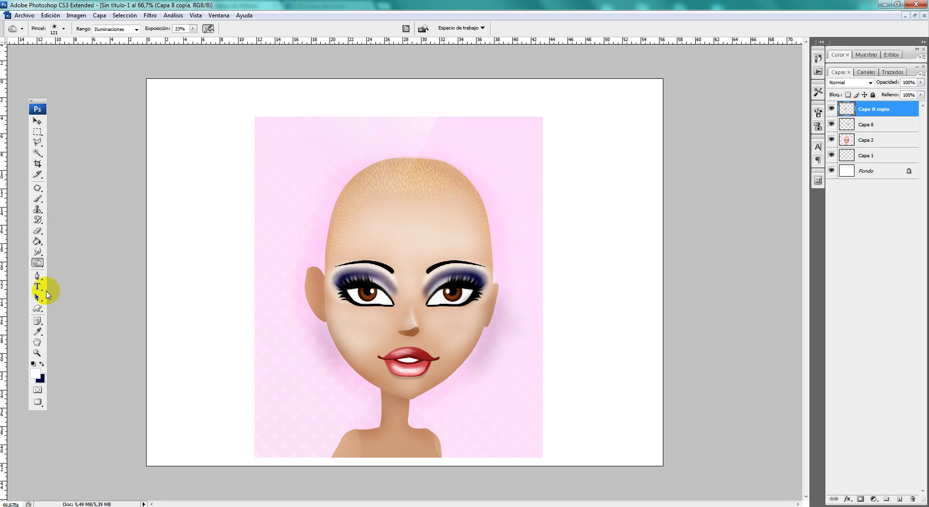
Choose the Dodge tool with a 59-pixel brush and make layer Capa 2 active for work on the face
{"action": "left_click_drag", "start_coordinate": [39, 266], "coordinate": [65, 263]}
{"action": "right_click", "coordinate": [409, 317]}
{"action": "mouse_move", "coordinate": [457, 329]}
{"action": "left_mouse_down"}
{"action": "mouse_move", "coordinate": [480, 331]}
{"action": "mouse_move", "coordinate": [450, 331]}
{"action": "mouse_move", "coordinate": [390, 296]}
{"action": "mouse_move", "coordinate": [396, 304]}
{"action": "mouse_move", "coordinate": [396, 284]}
{"action": "mouse_move", "coordinate": [442, 289]}
{"action": "mouse_move", "coordinate": [425, 290]}
{"action": "mouse_move", "coordinate": [425, 304]}
{"action": "mouse_move", "coordinate": [427, 295]}
{"action": "mouse_move", "coordinate": [397, 300]}
{"action": "left_mouse_up"}
{"action": "left_click", "coordinate": [868, 140]}
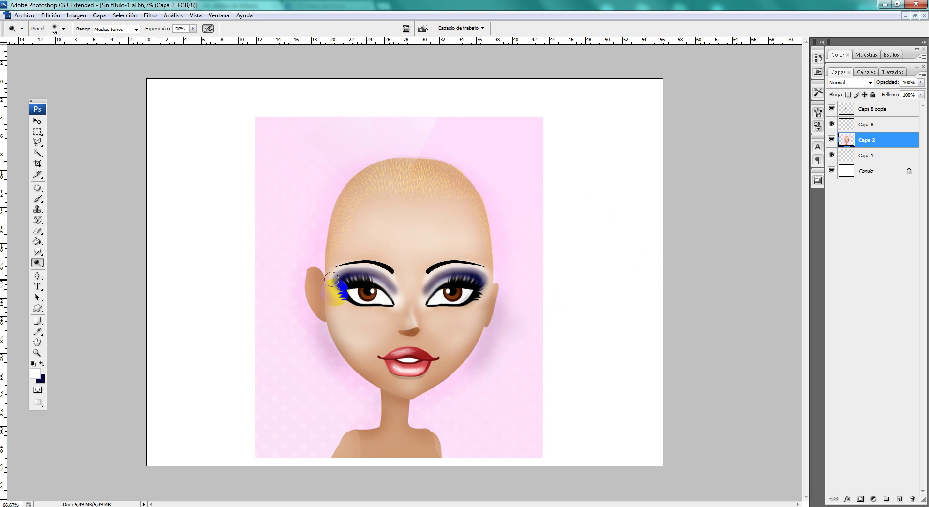
Examine the eye makeup and face shading at 100% magnification, and return to the Dodge tool on layer Capa 2
{"action": "left_click", "coordinate": [37, 353]}
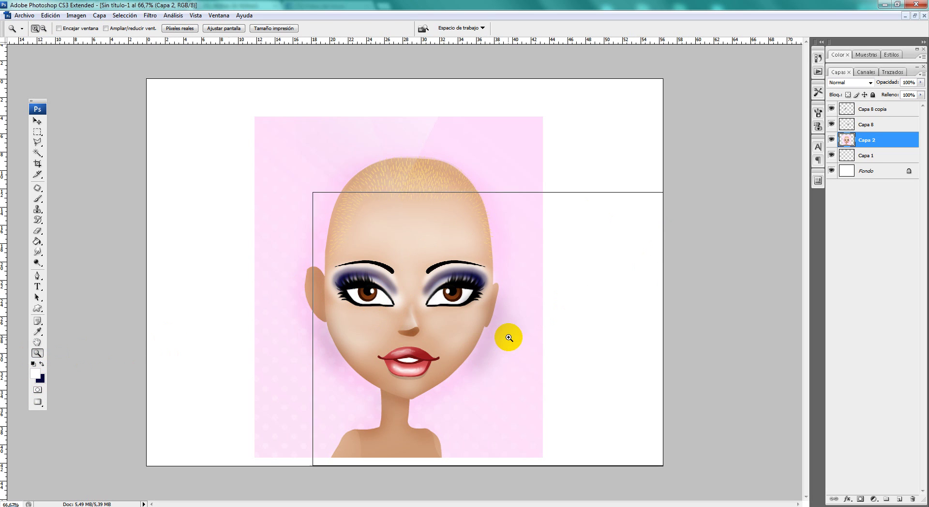
{"action": "left_click", "coordinate": [521, 334]}
{"action": "scroll", "coordinate": [521, 333], "scroll_direction": "up", "scroll_amount": 2}
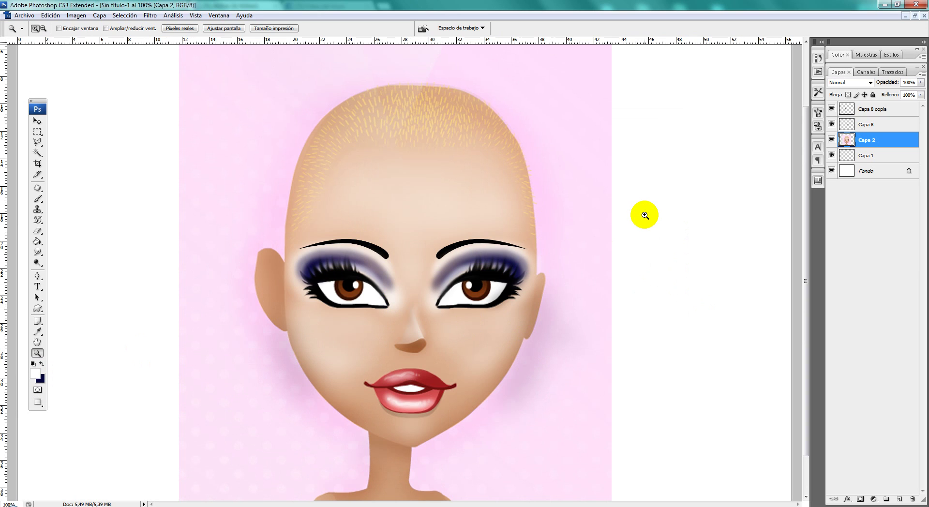
{"action": "scroll", "coordinate": [581, 208], "scroll_direction": "down", "scroll_amount": 2}
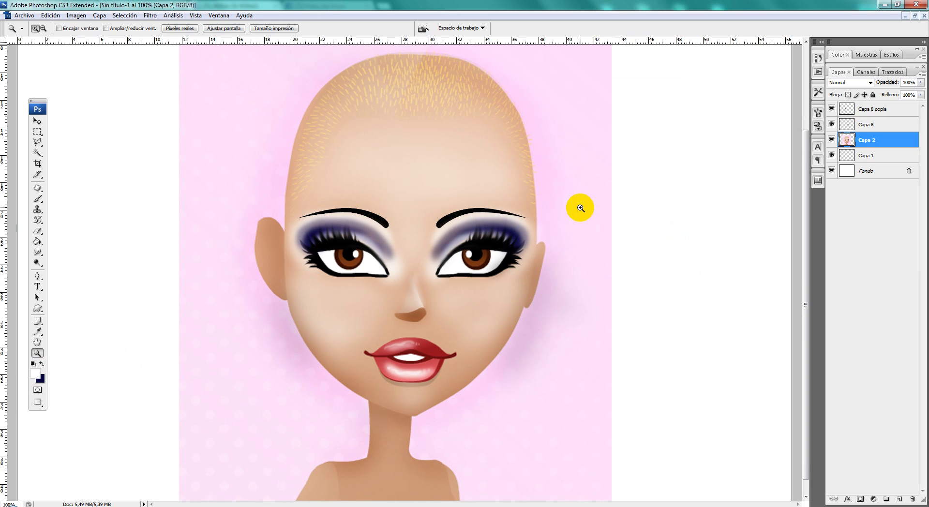
{"action": "scroll", "coordinate": [581, 208], "scroll_direction": "down", "scroll_amount": 1}
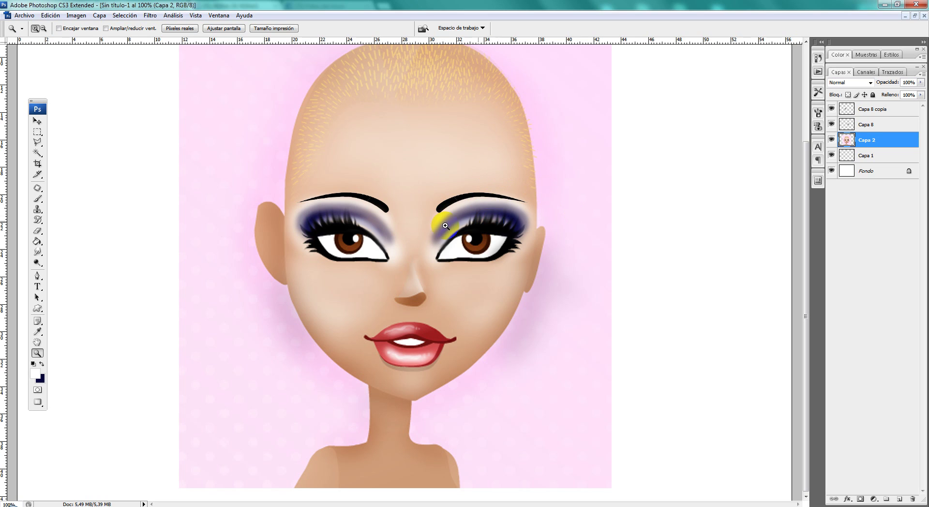
{"action": "left_click", "coordinate": [514, 219]}
{"action": "left_click", "coordinate": [504, 219]}
{"action": "left_click", "coordinate": [483, 232]}
{"action": "left_click", "coordinate": [37, 263]}
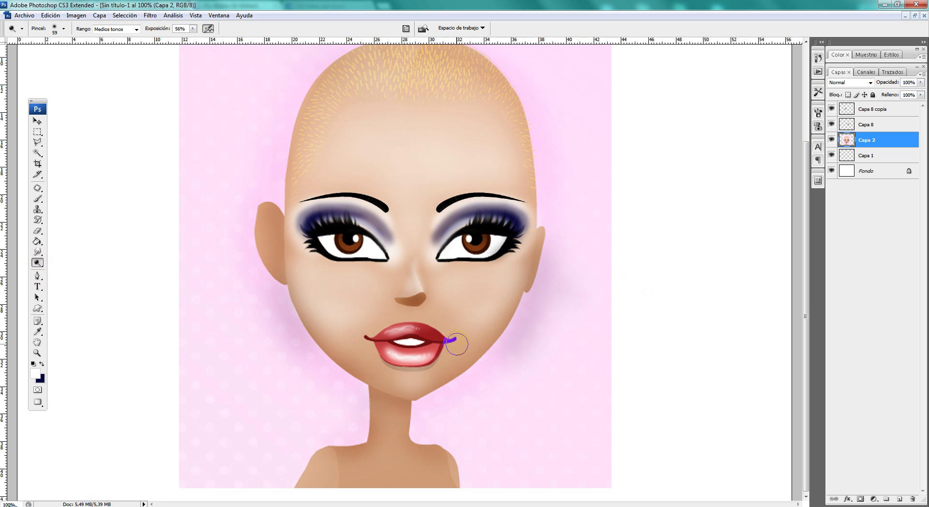